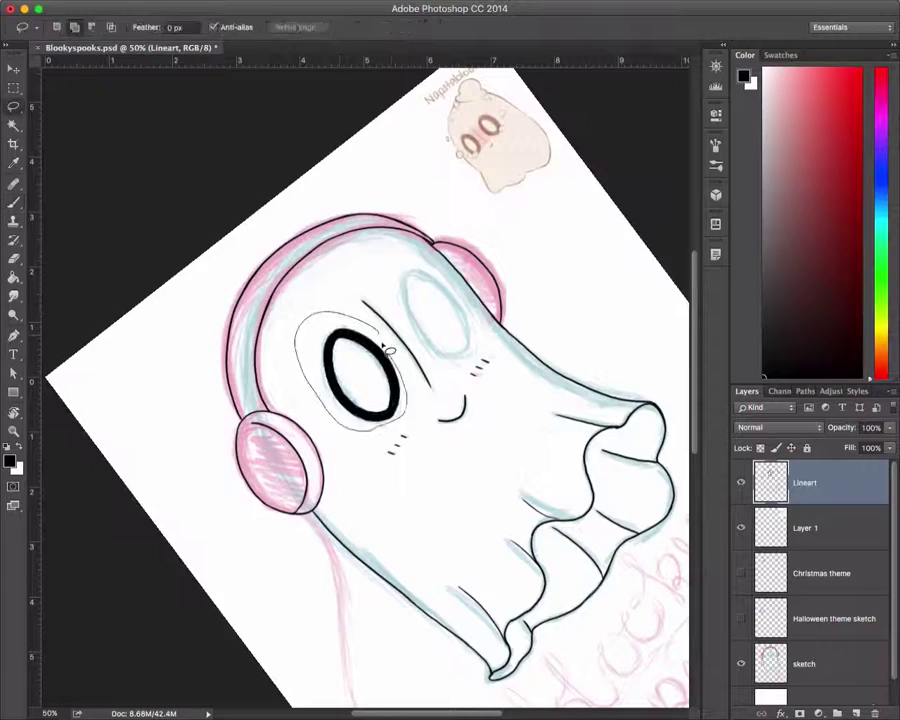
# Step: Place the second eye outline and trace the headphone cord's first edge with a Pen path on a new layer
pyautogui.moveTo(420, 280); pyautogui.dragTo(436, 304)
pyautogui.hotkey('ctrl', 'shift', 'alt', 'n')
pyautogui.scroll(-5, 490, 414)
pyautogui.press('p')
pyautogui.click(329, 408)
pyautogui.click(338, 502)
pyautogui.click(382, 626)
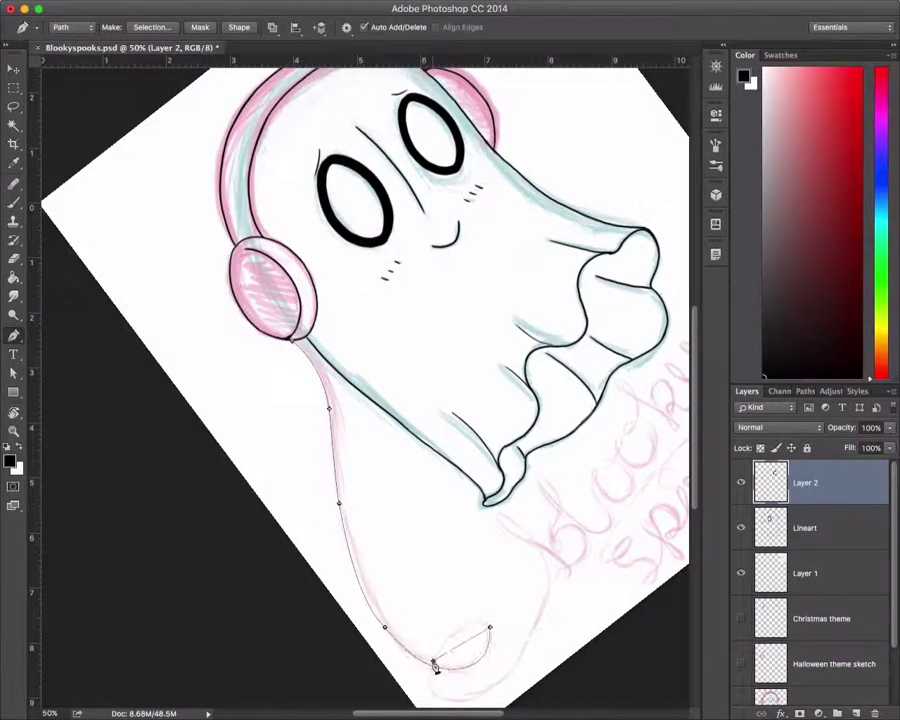
pyautogui.moveTo(430, 640); pyautogui.dragTo(466, 582)
pyautogui.scroll(-2, 390, 560)
# Step: Trace the cord's parallel second edge along the sketch with the Pen tool and stroke the path with the brush
pyautogui.hotkey('ctrl', '1')
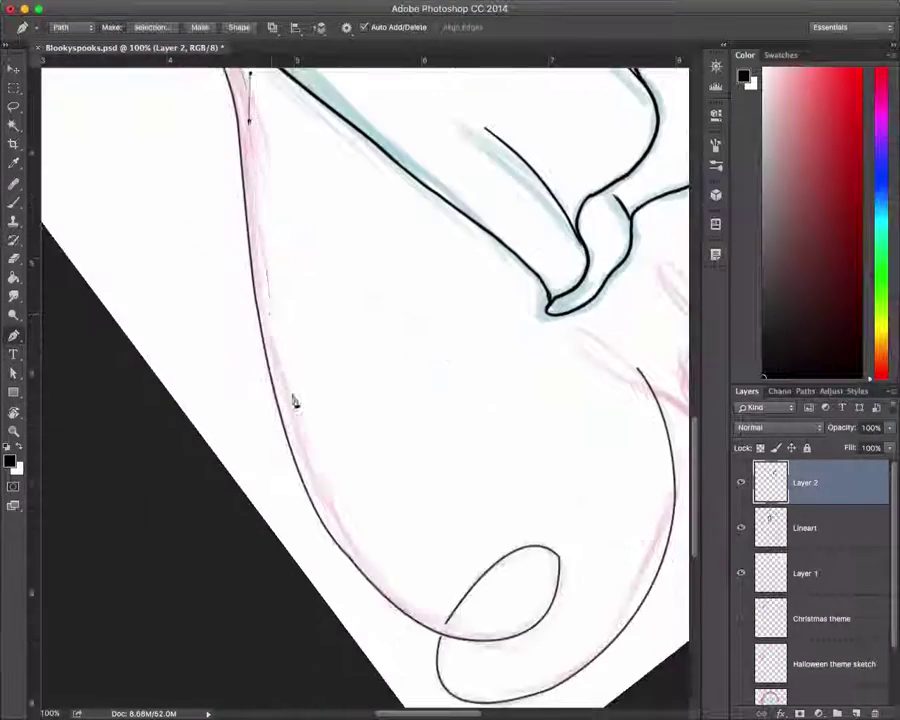
pyautogui.click(310, 462)
pyautogui.click(514, 590)
pyautogui.scroll(-3, 504, 450)
pyautogui.scroll(2, 500, 460)
pyautogui.moveTo(543, 580); pyautogui.dragTo(545, 514)
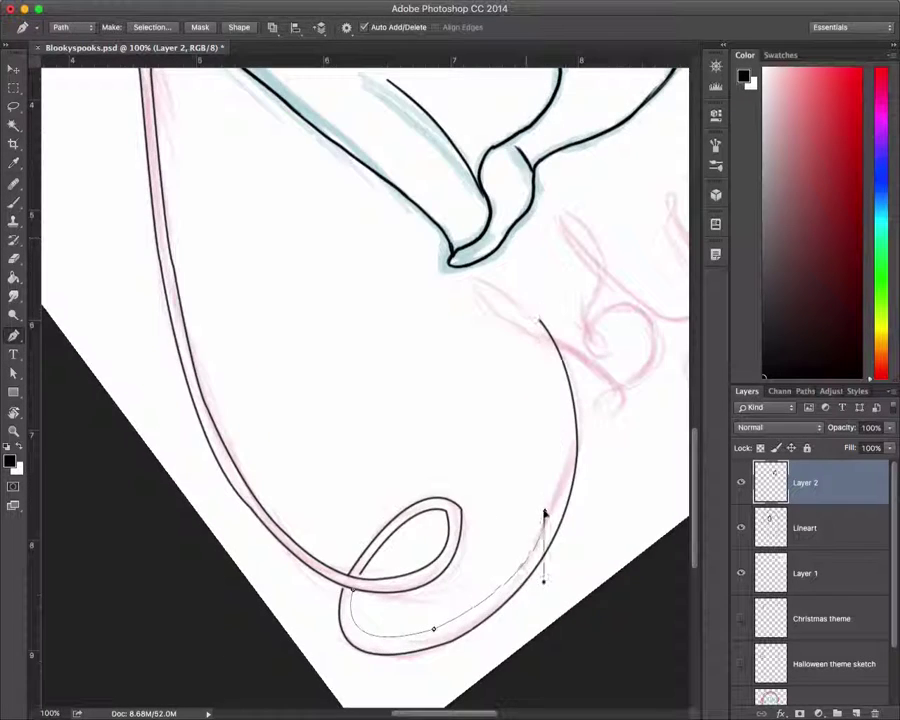
pyautogui.press('b')
pyautogui.scroll(5, 365, 390)
pyautogui.scroll(-5, 365, 390)
pyautogui.press('Return')
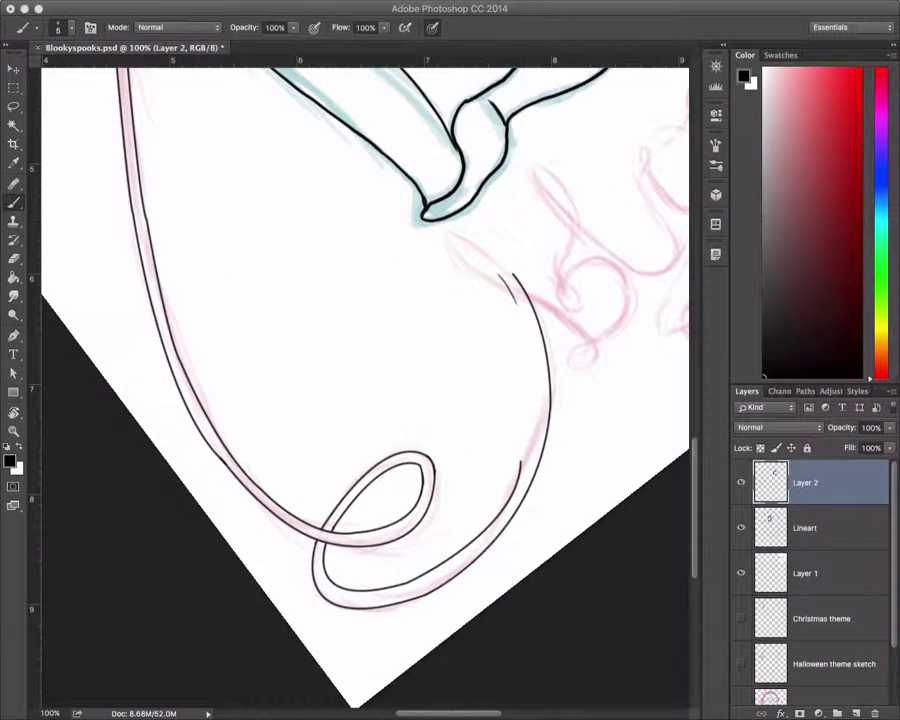
# Step: Erase the uneven inner line near the cord's free end and redraw it with the 5 px brush
pyautogui.scroll(3, 365, 390)
pyautogui.press('e')
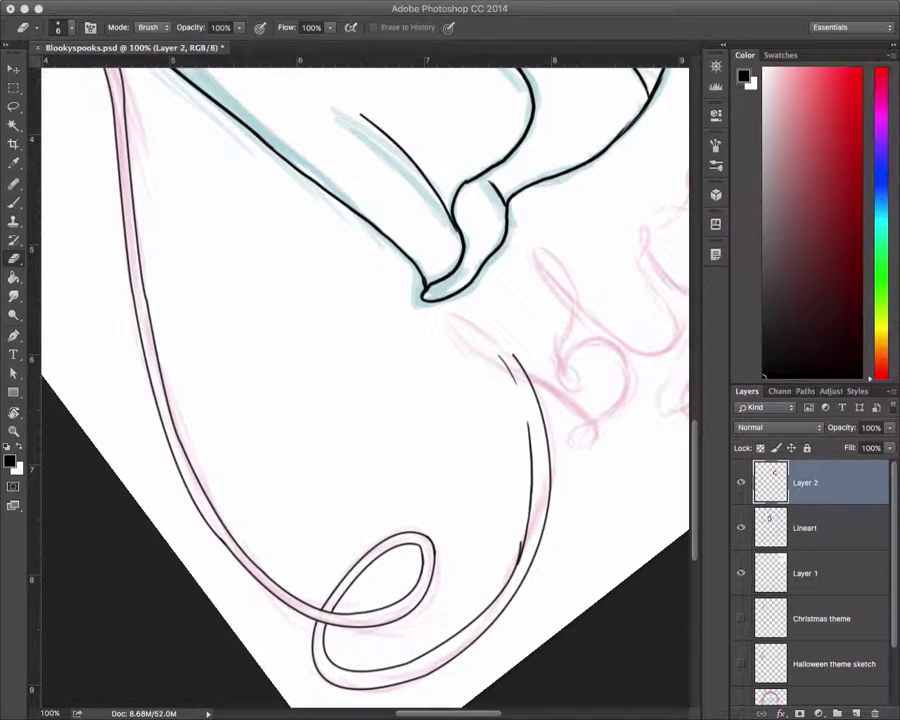
pyautogui.scroll(1, 365, 390)
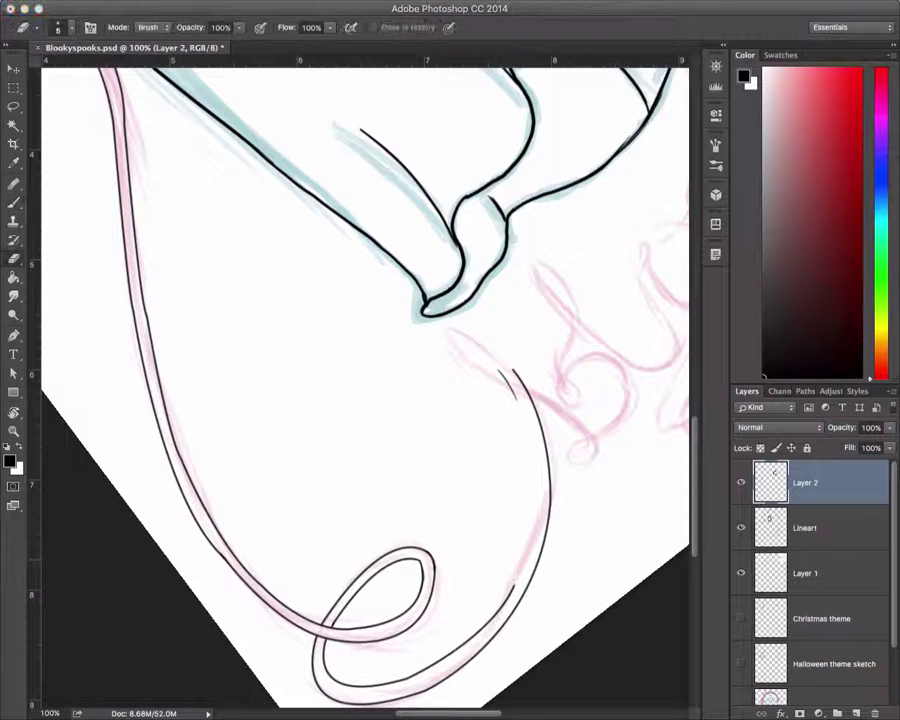
pyautogui.press('b')
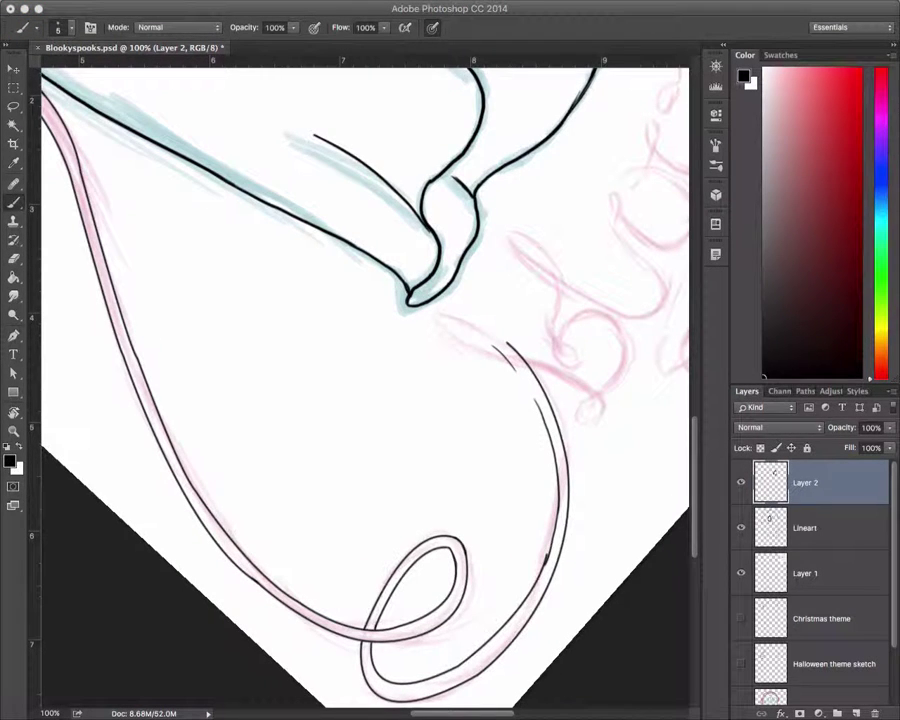
pyautogui.scroll(1, 365, 390)
pyautogui.scroll(3, 365, 390)
# Step: On the Lineart layer, extend the cord into the tall double-lined loop of the letter b in "blooky"
pyautogui.hotkey('alt', '[')
pyautogui.press('r')
pyautogui.scroll(-4, 365, 390)
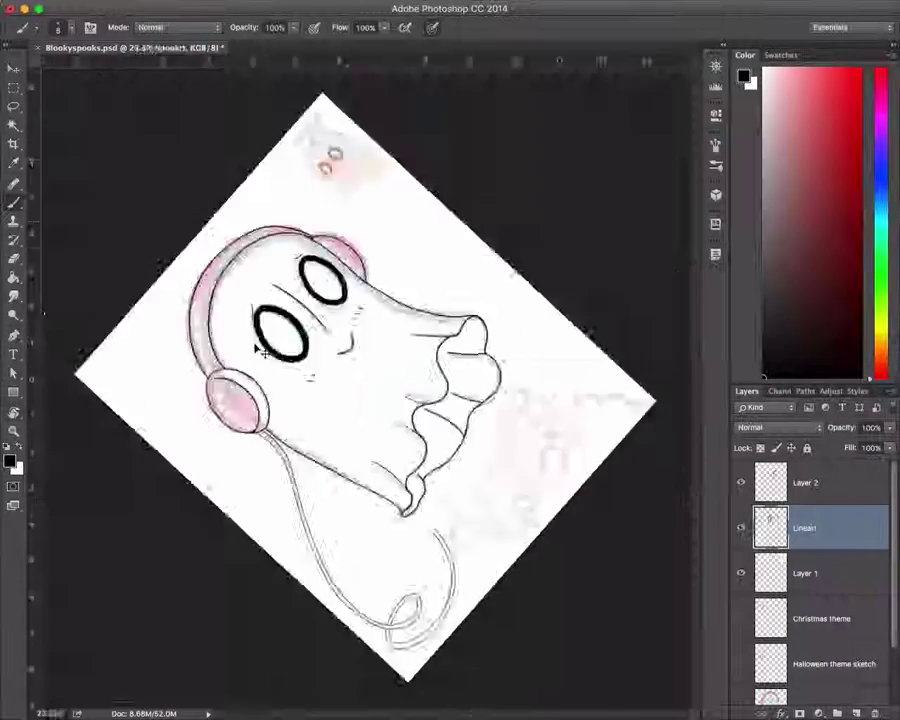
pyautogui.scroll(4, 365, 390)
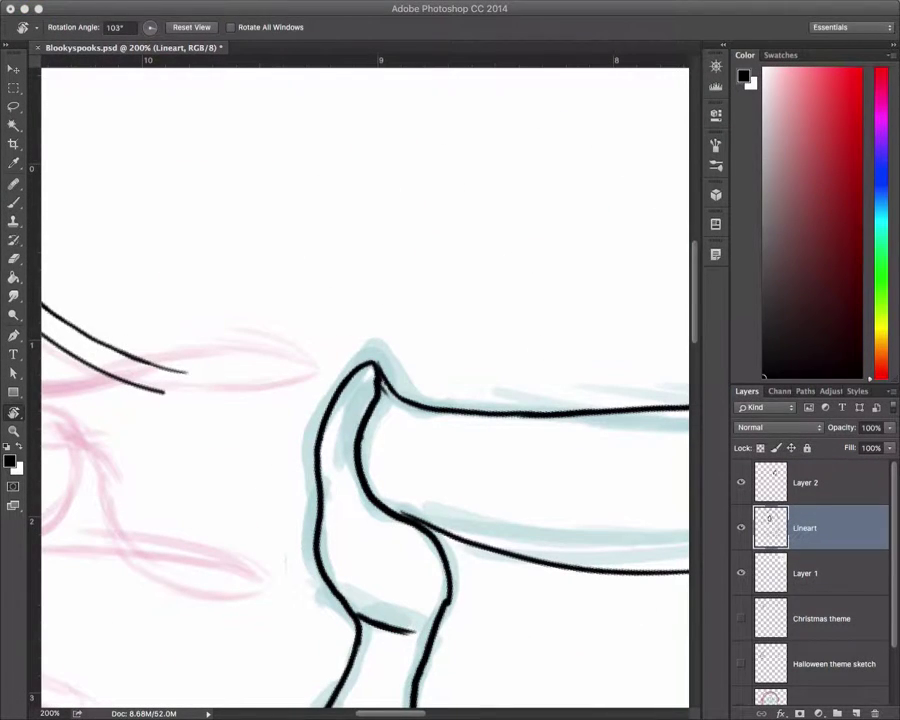
pyautogui.press('b')
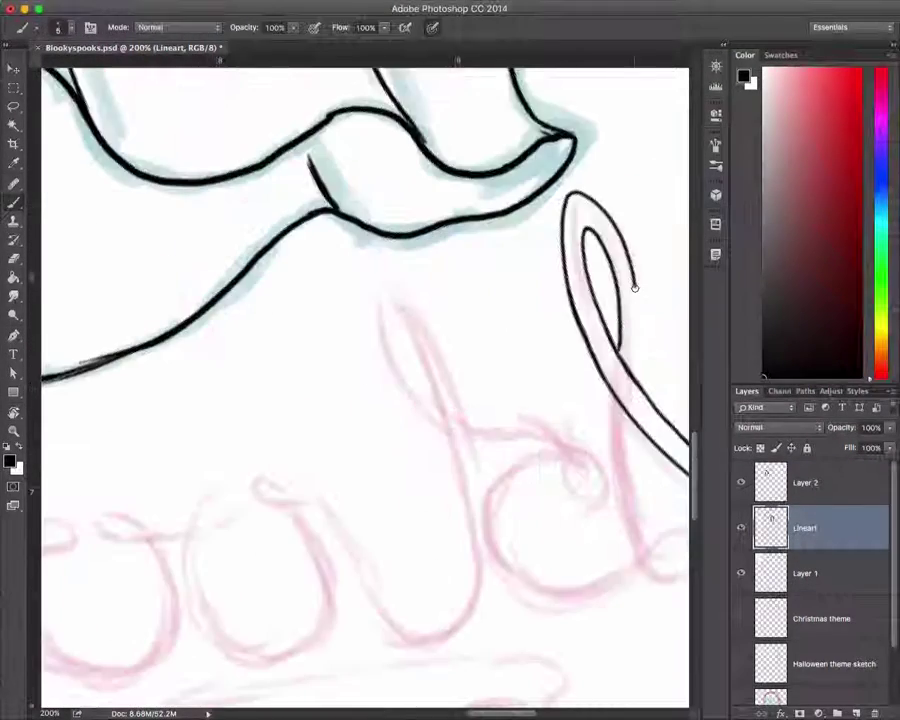
# Step: Clean up the crossing lines of the b's stem and ink its double-lined round bowl
pyautogui.press('e')
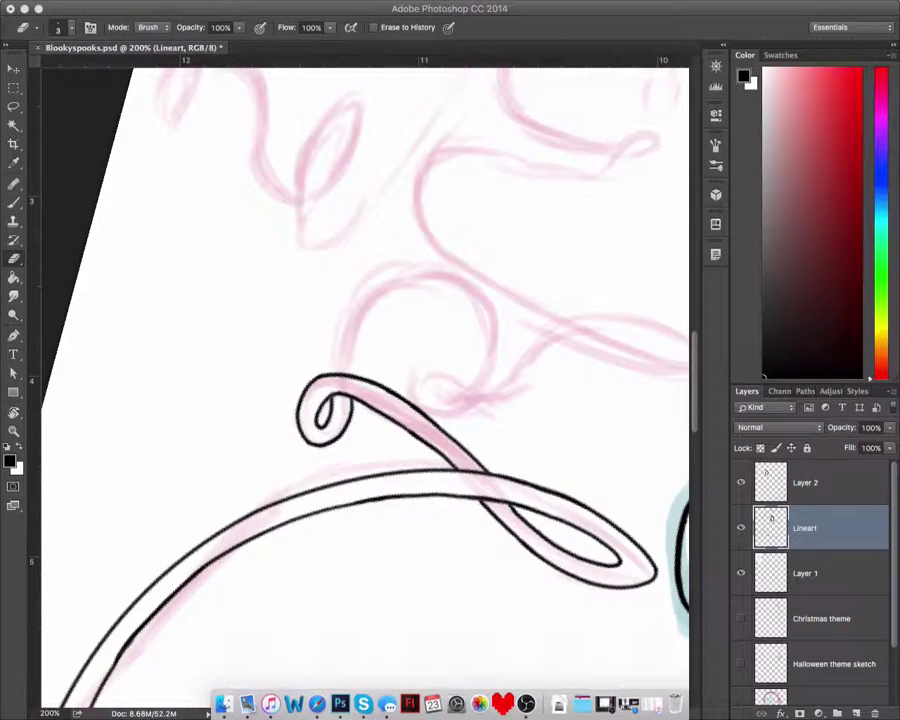
pyautogui.press('b')
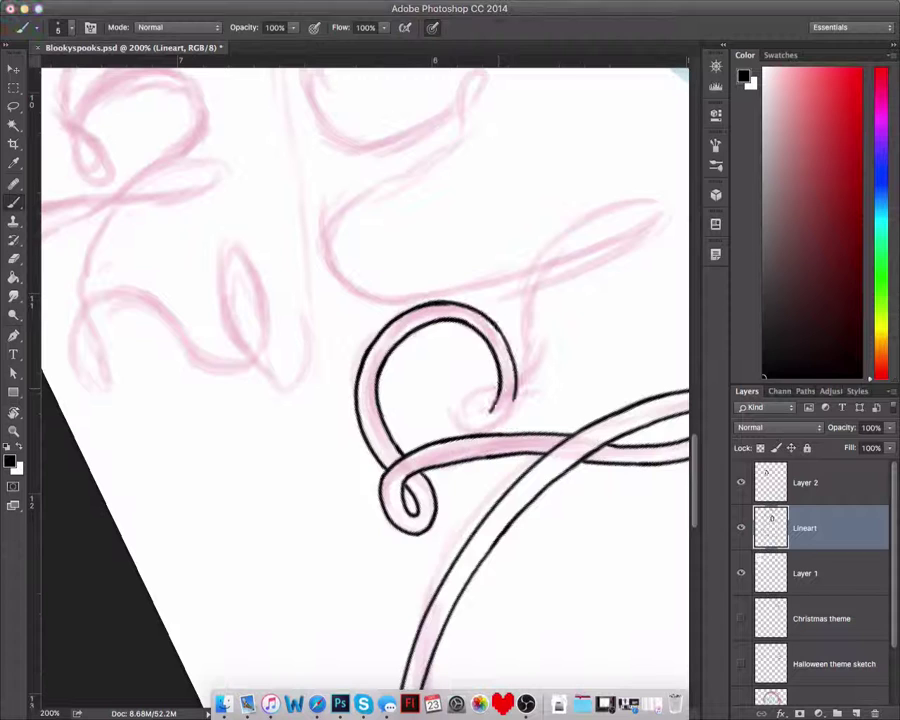
pyautogui.moveTo(515, 395); pyautogui.dragTo(458, 424)
pyautogui.press('r')
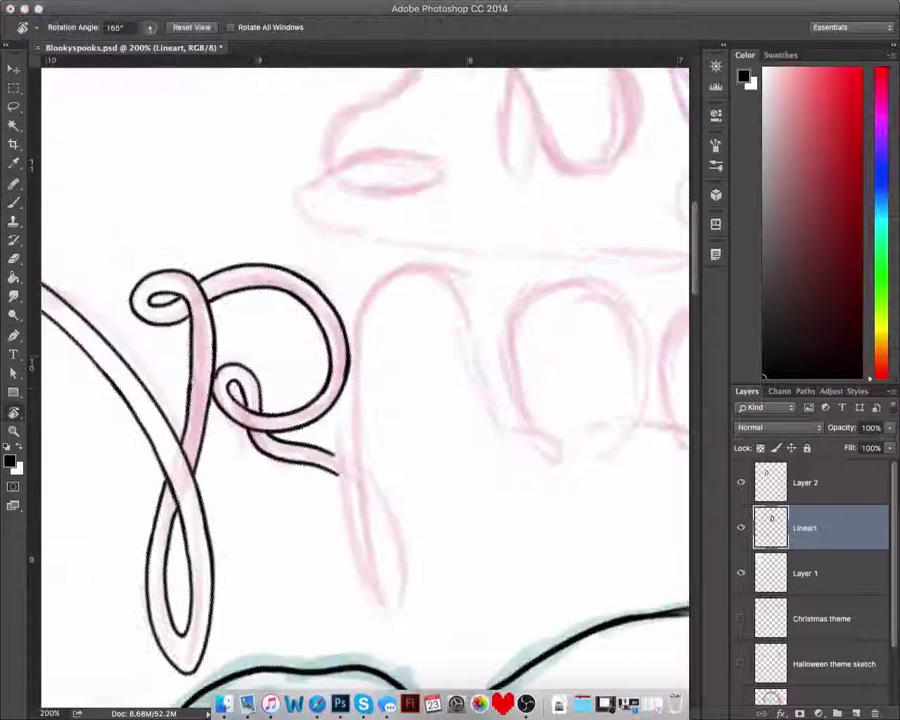
# Step: Ink the letter l as a double-lined cord, from its tall loop to the curve leading into the first o
pyautogui.press('b')
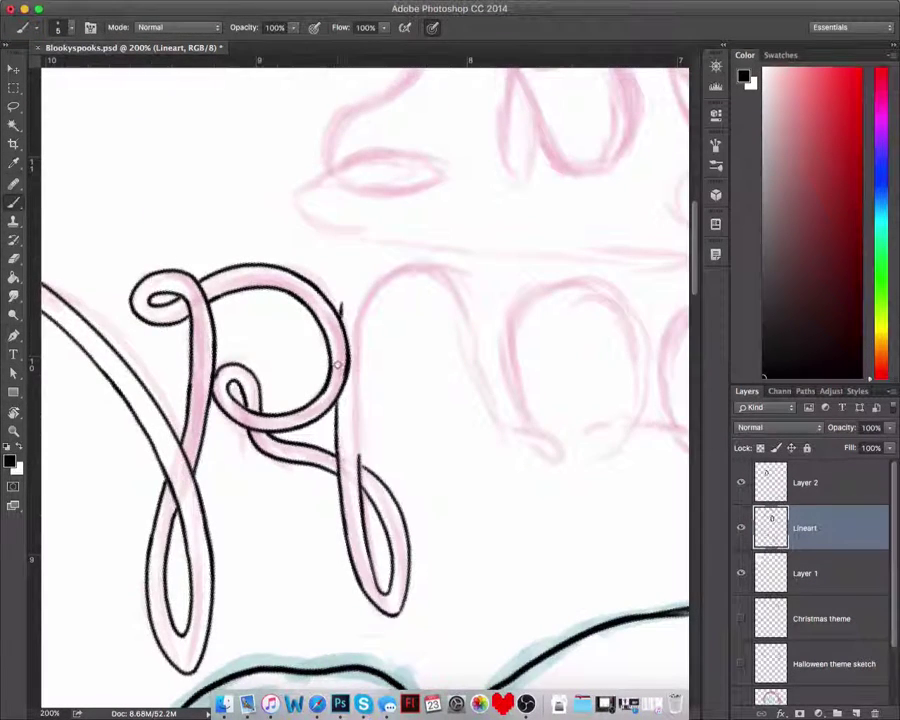
pyautogui.press('r')
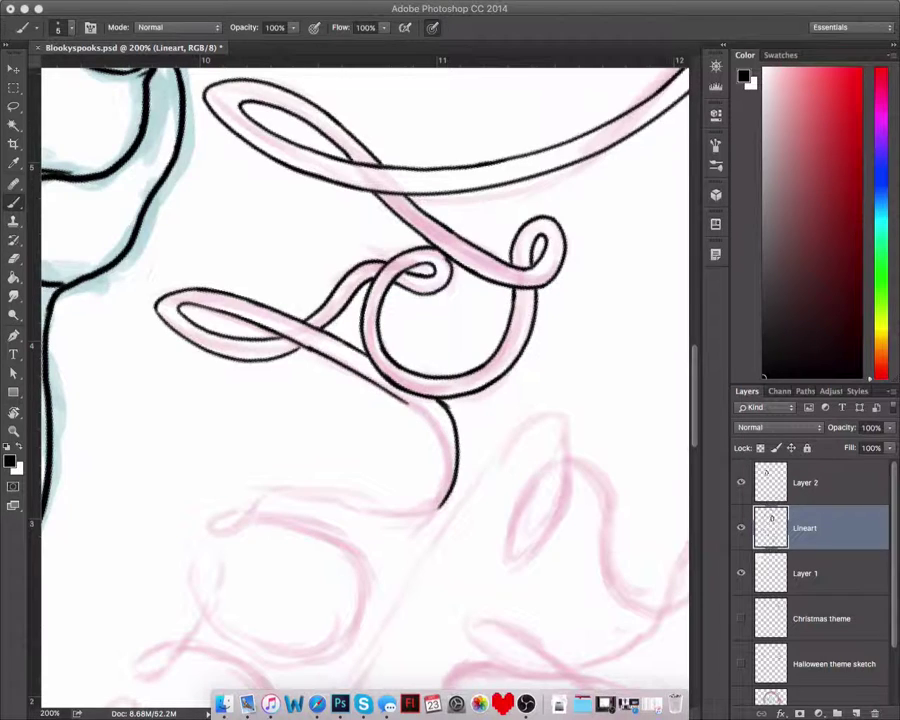
pyautogui.press('r')
pyautogui.moveTo(482, 508); pyautogui.dragTo(300, 260)
pyautogui.press('b')
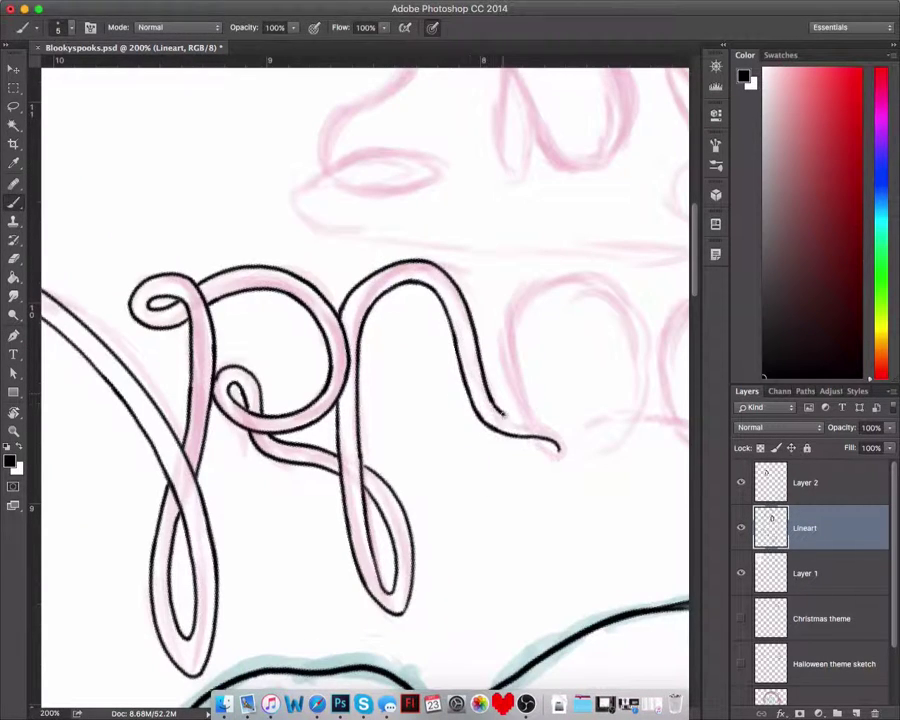
# Step: Ink the first o of "blooky" as a double-lined cord with a small curl at its end
pyautogui.press('r')
pyautogui.press('super+0')
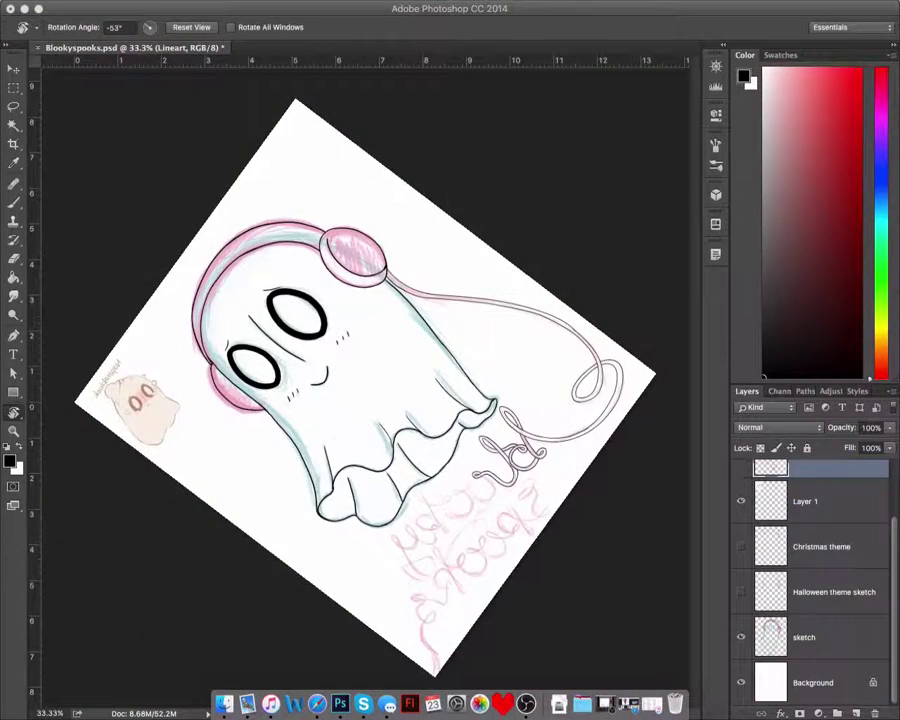
pyautogui.press('b')
pyautogui.press('super+plus')
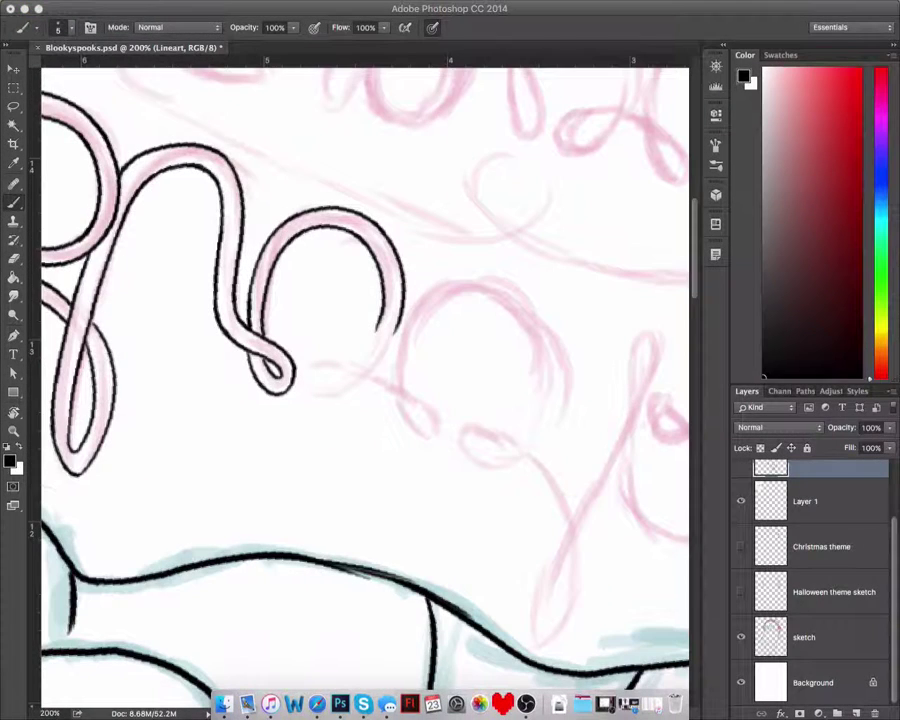
pyautogui.press('r')
pyautogui.moveTo(365, 380); pyautogui.dragTo(420, 300)
pyautogui.press('b')
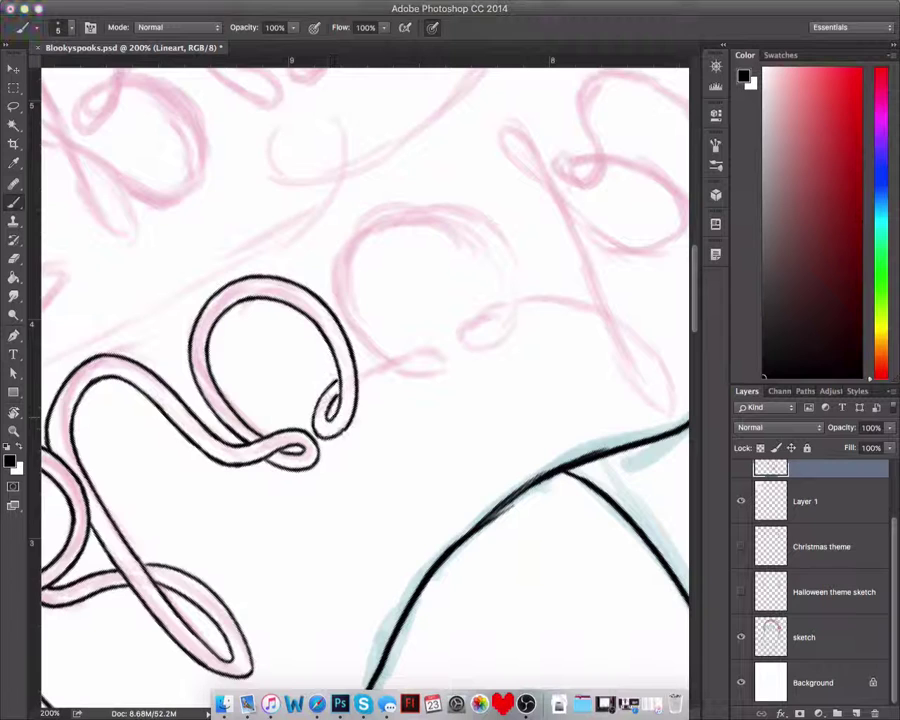
# Step: Ink the looped connecting stroke from the first o of "blooky" to the second o
pyautogui.press('r')
pyautogui.moveTo(330, 415); pyautogui.dragTo(378, 355)
pyautogui.press('b')
pyautogui.moveTo(378, 402); pyautogui.dragTo(388, 452)
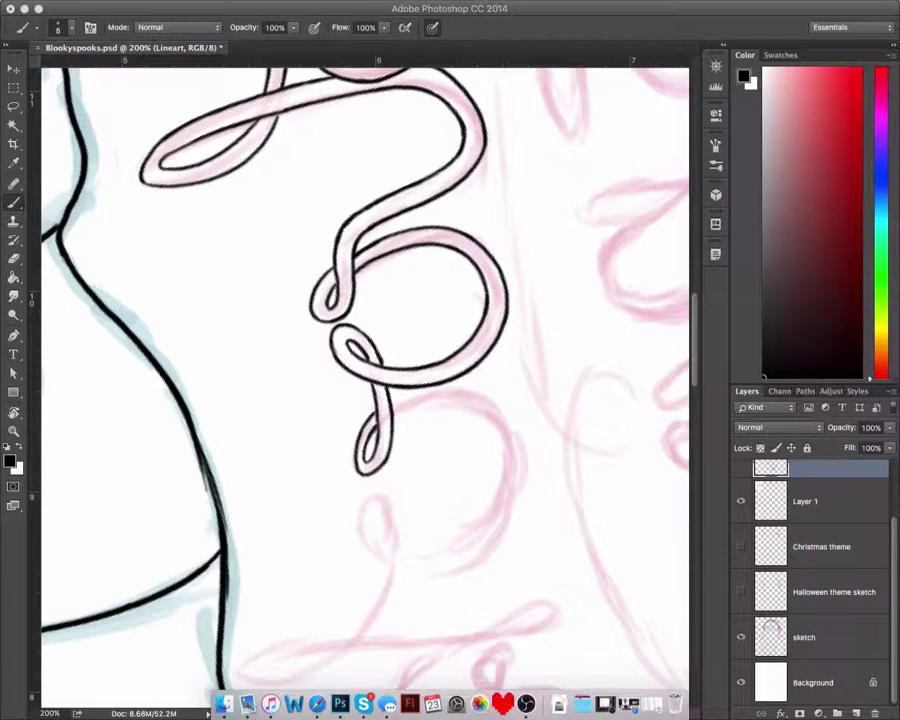
pyautogui.press('r')
pyautogui.moveTo(357, 405); pyautogui.dragTo(398, 480)
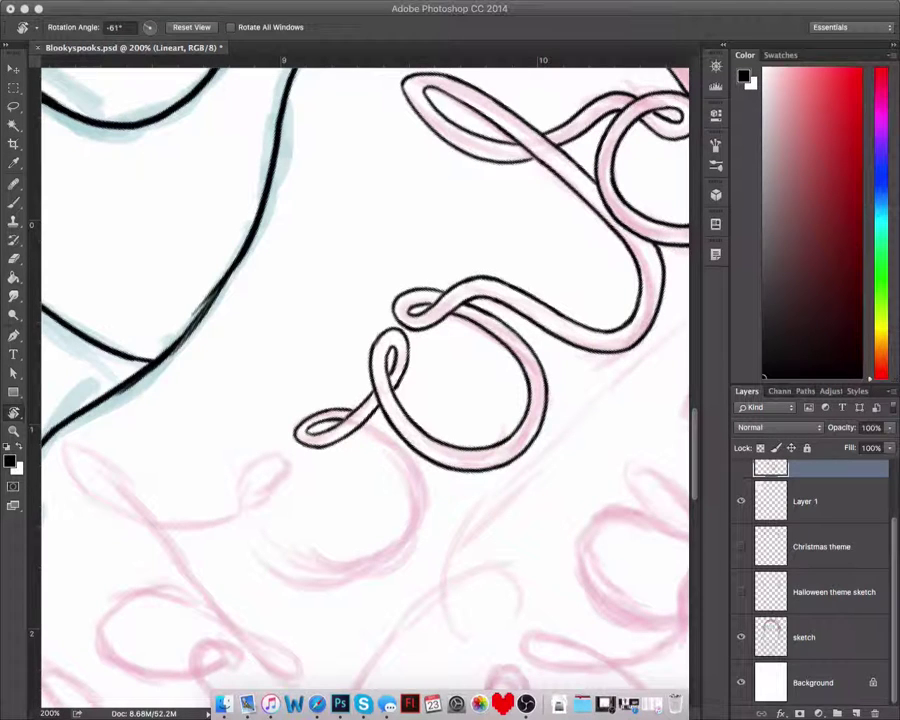
# Step: Erase stray overlaps and ink the second o of "blooky" as a double-lined ring
pyautogui.press('e')
pyautogui.moveTo(300, 260)
pyautogui.mouseDown()
pyautogui.moveTo(380, 225)
pyautogui.moveTo(450, 228)
pyautogui.moveTo(490, 250)
pyautogui.mouseUp()
pyautogui.press('b')
pyautogui.moveTo(261, 490)
pyautogui.mouseDown()
pyautogui.moveTo(303, 251)
pyautogui.moveTo(470, 280)
pyautogui.mouseUp()
pyautogui.hscroll(3, 365, 380)
# Step: Ink the connecting stroke out of the second o and the tall looped stem of the k
pyautogui.moveTo(410, 346); pyautogui.dragTo(520, 432)
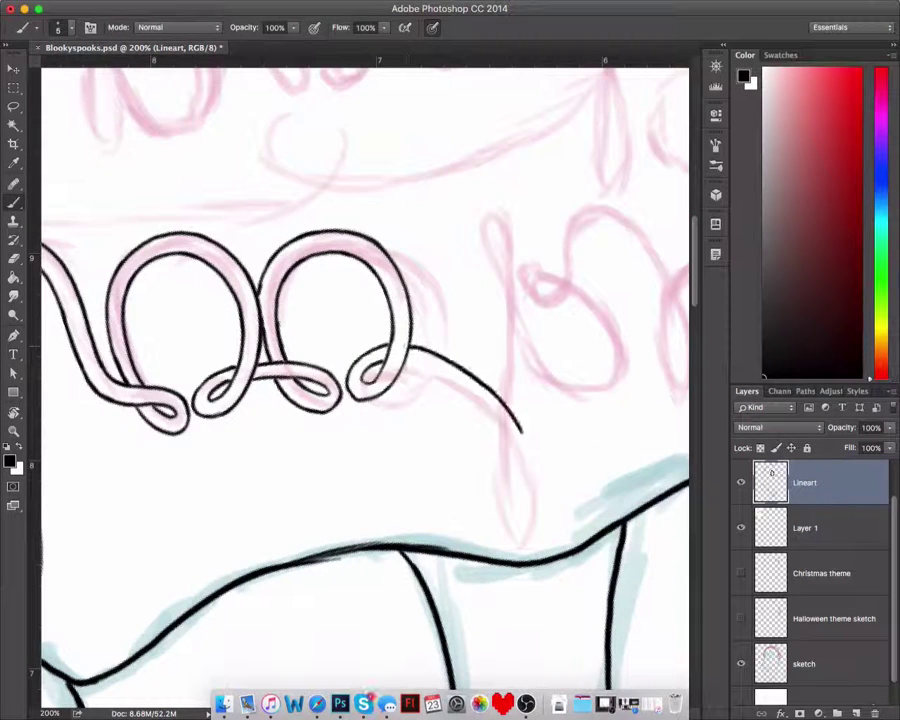
pyautogui.moveTo(218, 290)
pyautogui.mouseDown()
pyautogui.moveTo(512, 466)
pyautogui.moveTo(442, 328)
pyautogui.mouseUp()
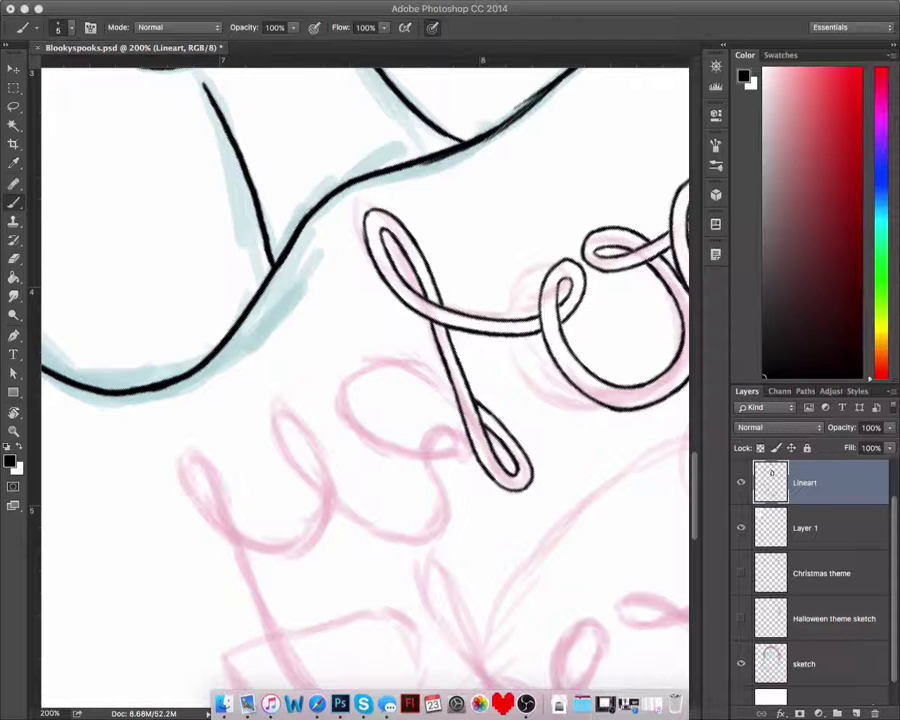
pyautogui.scroll(-3, 260, 495)
pyautogui.hscroll(-2, 260, 495)
# Step: Ink the k's double-lined bowl with its inner curl, cleaning up overlapping lines
pyautogui.moveTo(470, 400)
pyautogui.mouseDown()
pyautogui.moveTo(468, 344)
pyautogui.moveTo(532, 432)
pyautogui.mouseUp()
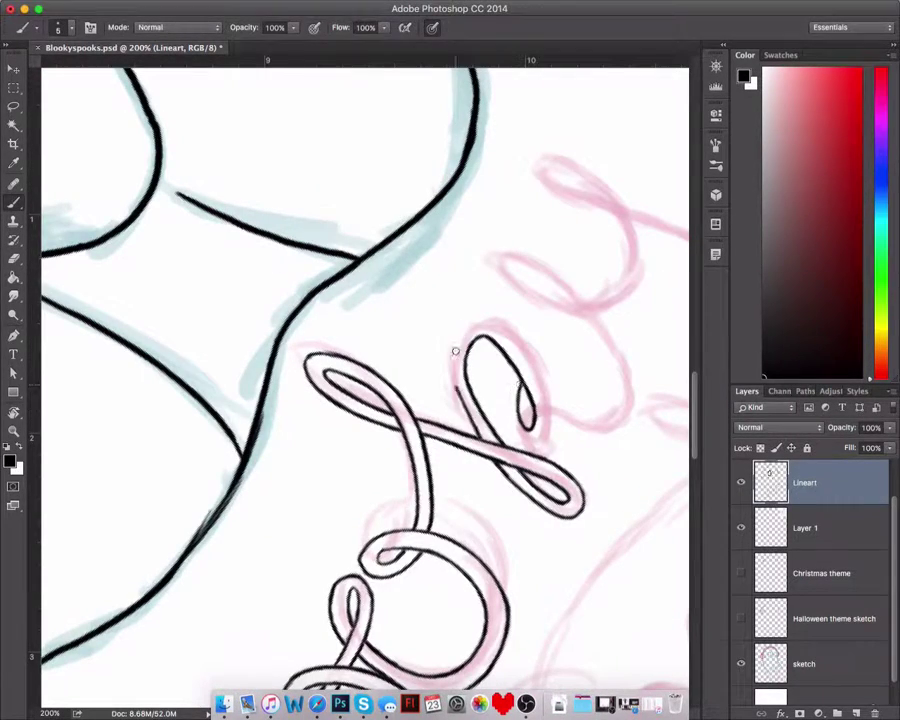
pyautogui.hotkey('ctrl', 'shift', 'h')
pyautogui.hotkey('ctrl', 'shift', 'h')
pyautogui.press('e')
pyautogui.press('b')
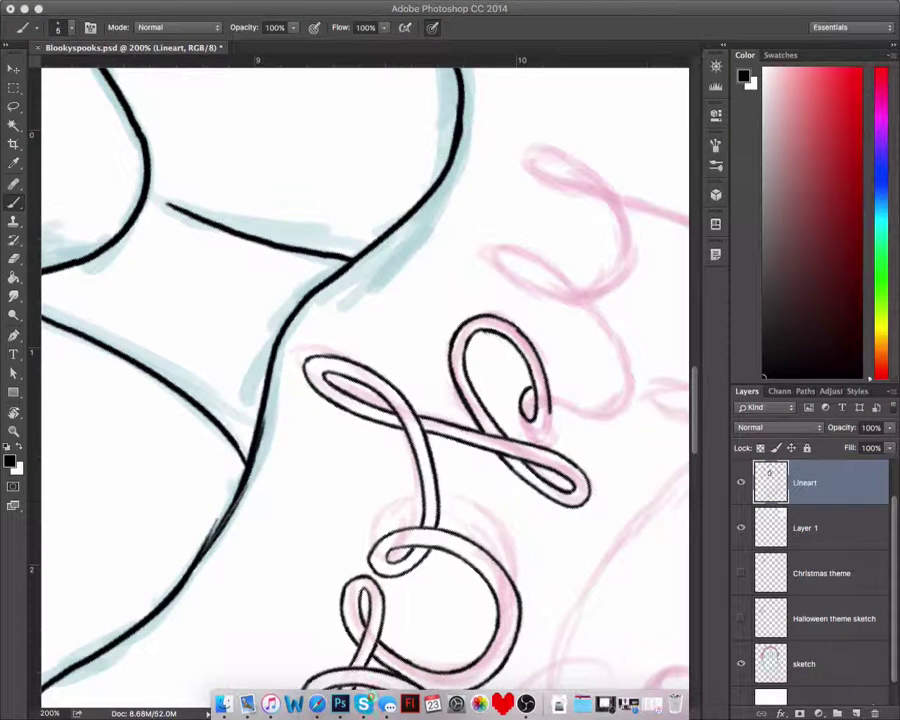
pyautogui.moveTo(470, 400); pyautogui.dragTo(430, 380)
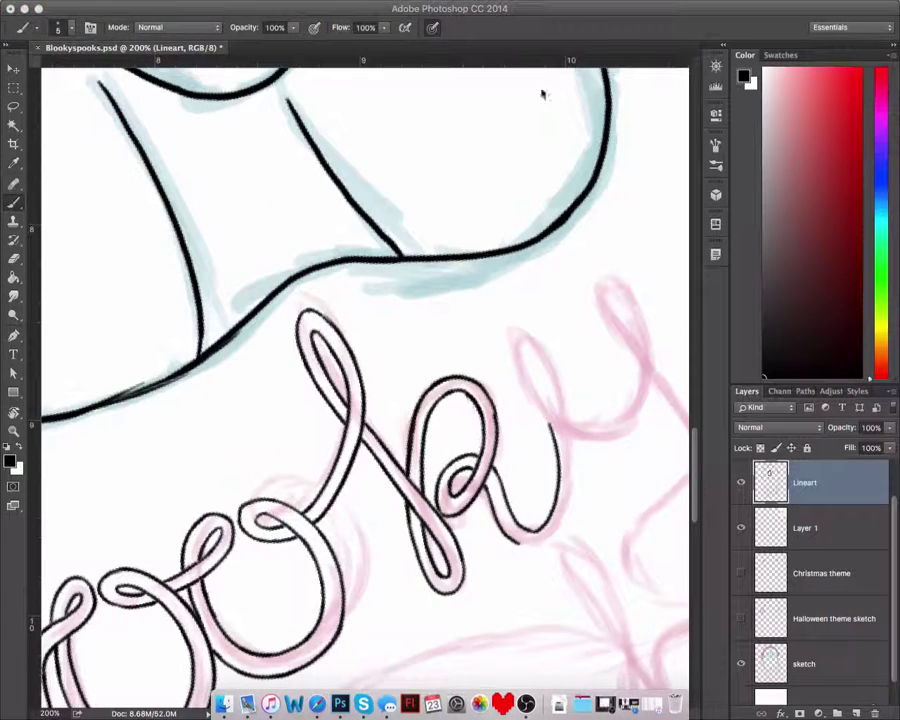
# Step: Ink the double-lined stroke from the k into the y's first loop and start the y's cup
pyautogui.moveTo(545, 541); pyautogui.dragTo(551, 410)
pyautogui.moveTo(537, 368); pyautogui.dragTo(550, 420)
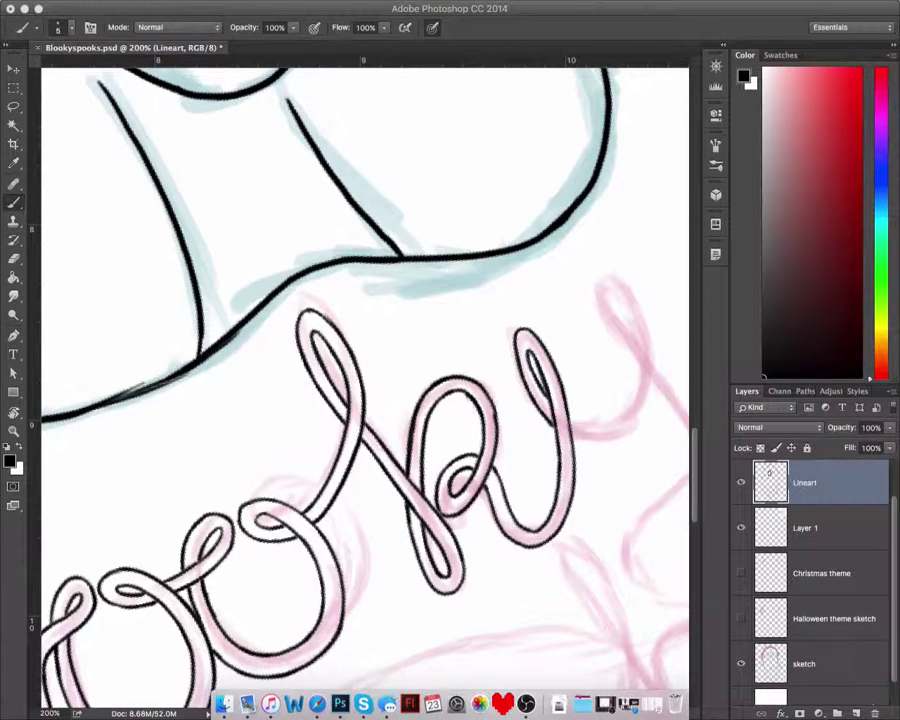
pyautogui.moveTo(470, 500); pyautogui.dragTo(463, 619)
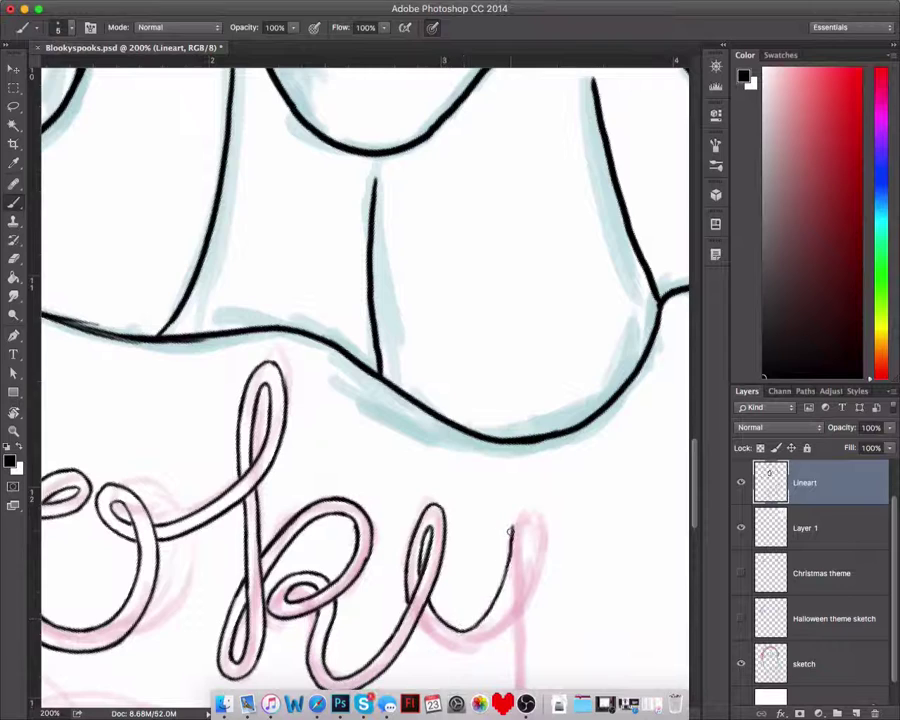
pyautogui.moveTo(505, 524); pyautogui.dragTo(499, 563)
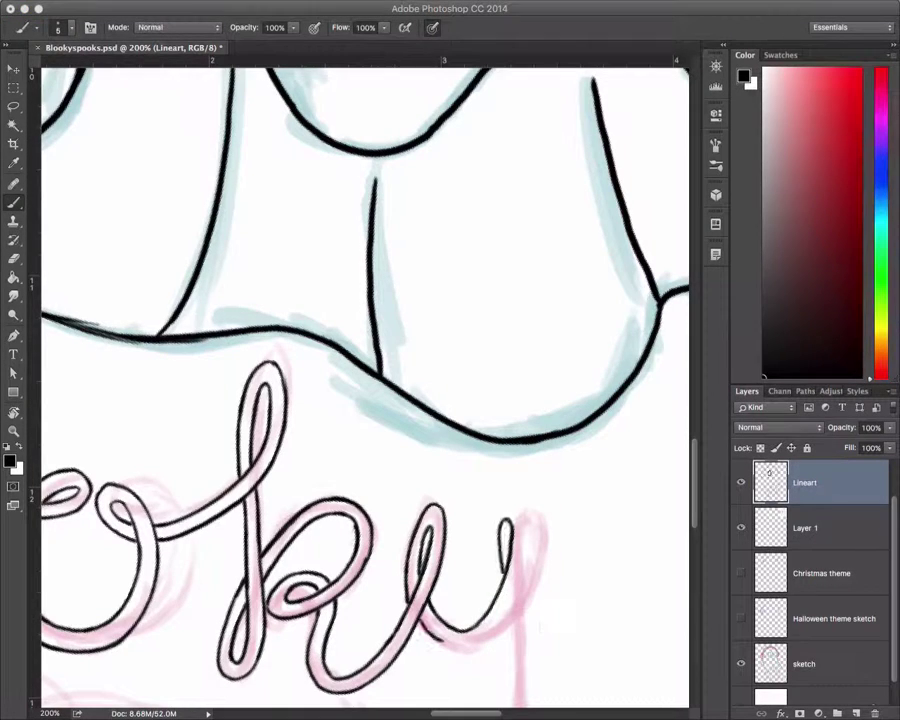
# Step: Complete the y of "blooky" with a double-lined descending tail that loops back around itself
pyautogui.hotkey('ctrl', '-')
pyautogui.hotkey('ctrl', '-')
pyautogui.hotkey('ctrl', '-')
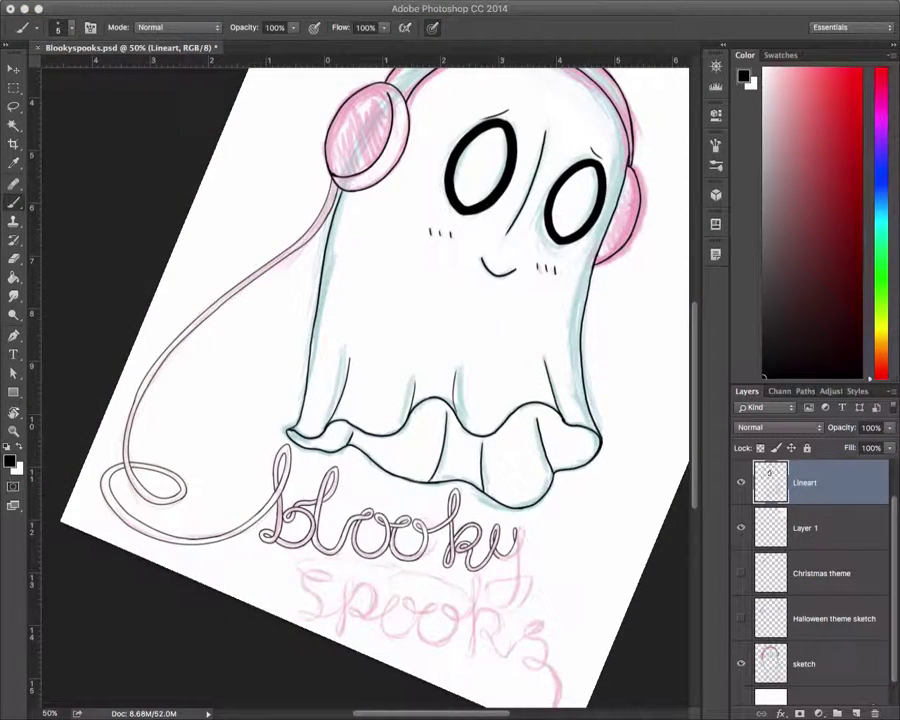
pyautogui.hotkey('ctrl', '+')
pyautogui.hotkey('ctrl', '+')
pyautogui.hotkey('ctrl', '+')
pyautogui.moveTo(500, 600); pyautogui.dragTo(120, 360)
pyautogui.moveTo(415, 230); pyautogui.dragTo(528, 440)
pyautogui.moveTo(485, 345)
pyautogui.mouseDown()
pyautogui.moveTo(448, 364)
pyautogui.moveTo(495, 458)
pyautogui.mouseUp()
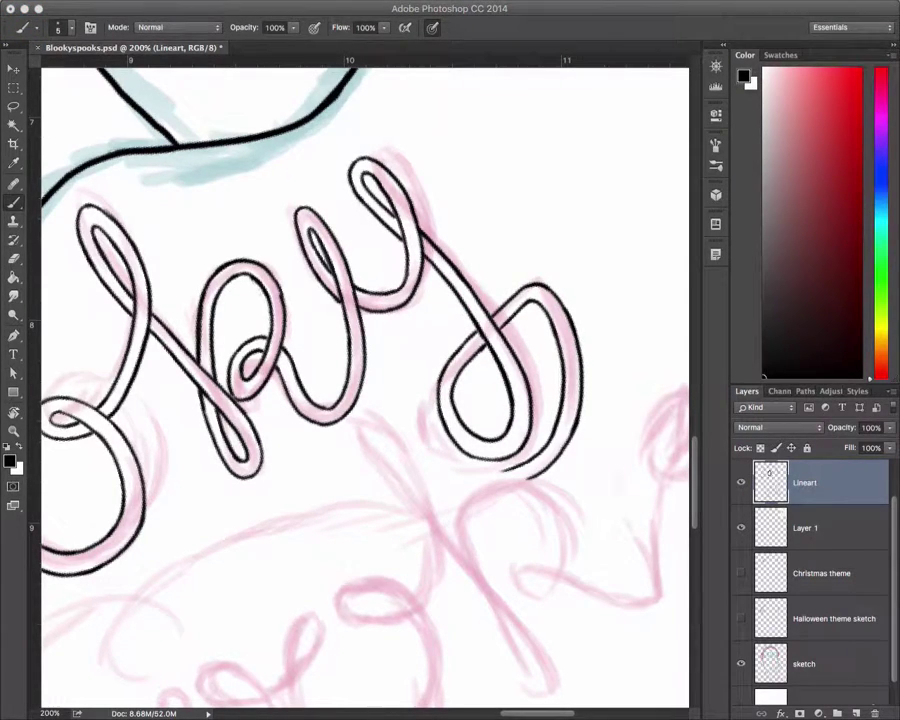
# Step: Ink a single cord line from the tail of the y in "blooky" towards the second word, curving into a small loop
pyautogui.scroll(-3, 380, 619)
pyautogui.hscroll(-3, 380, 619)
pyautogui.hotkey('ctrl', '-')
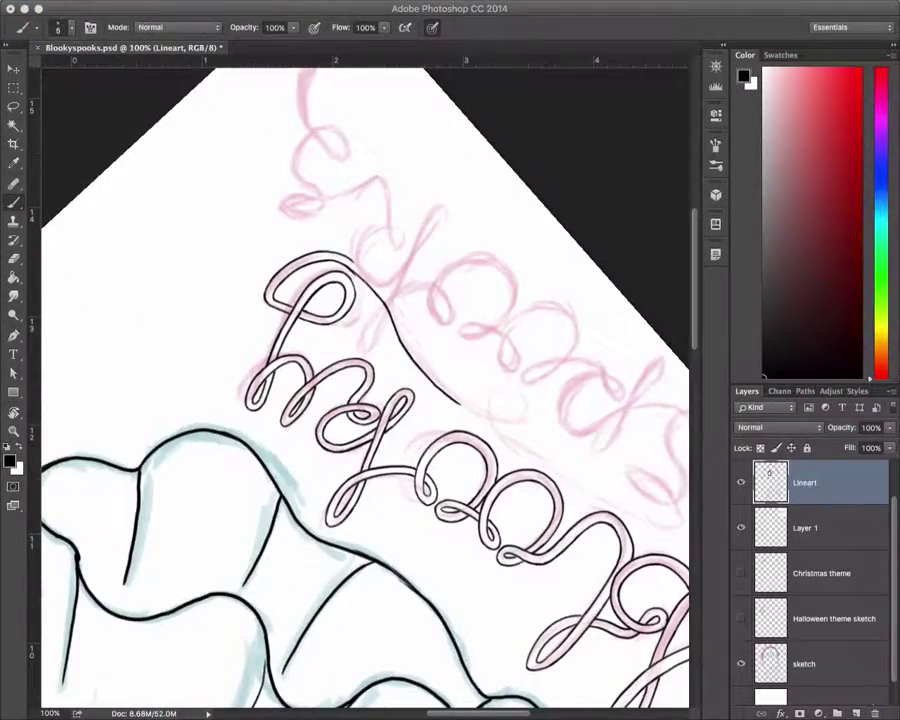
pyautogui.hotkey('ctrl', '+')
pyautogui.hotkey('ctrl', '+')
pyautogui.moveTo(341, 370); pyautogui.dragTo(437, 375)
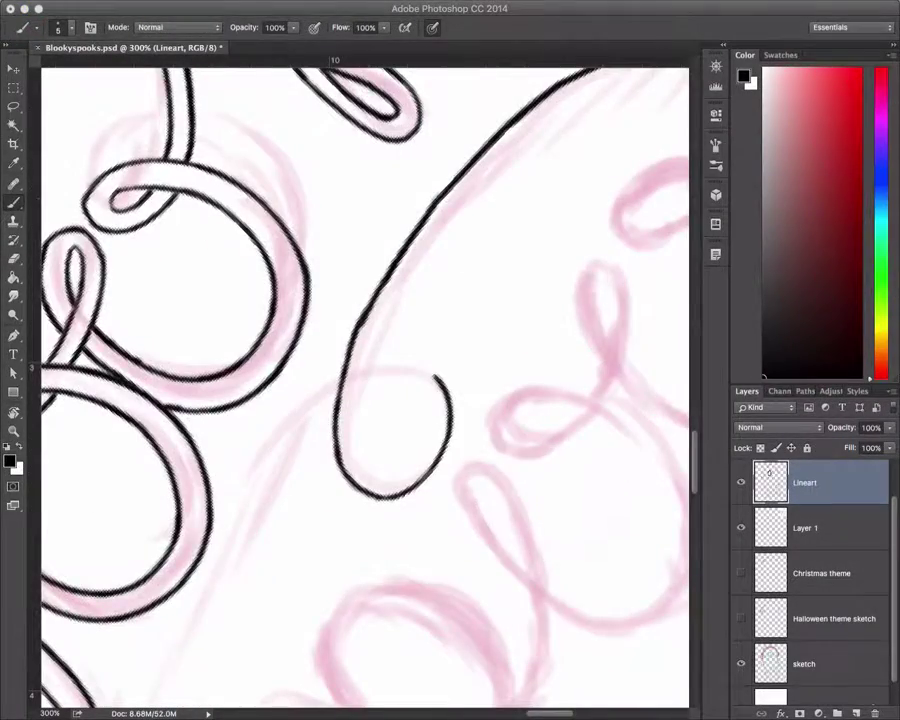
# Step: Add the parallel second line along the cord beneath "blooky" and complete its small double-lined loop
pyautogui.scroll(5, 502, 205)
pyautogui.hscroll(4, 502, 205)
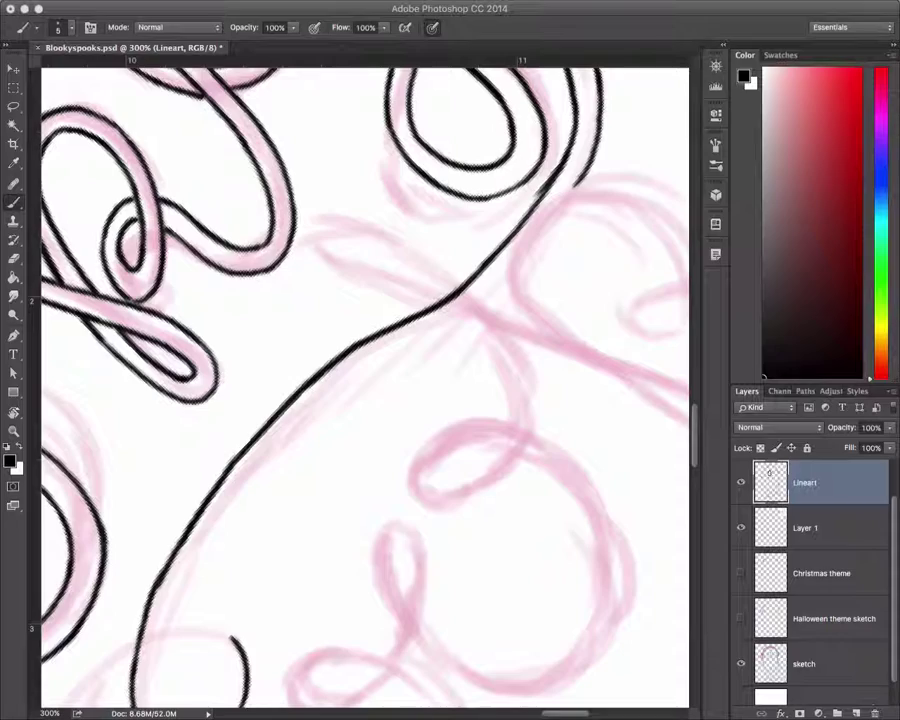
pyautogui.hscroll(-10, 365, 385)
pyautogui.scroll(-3, 365, 385)
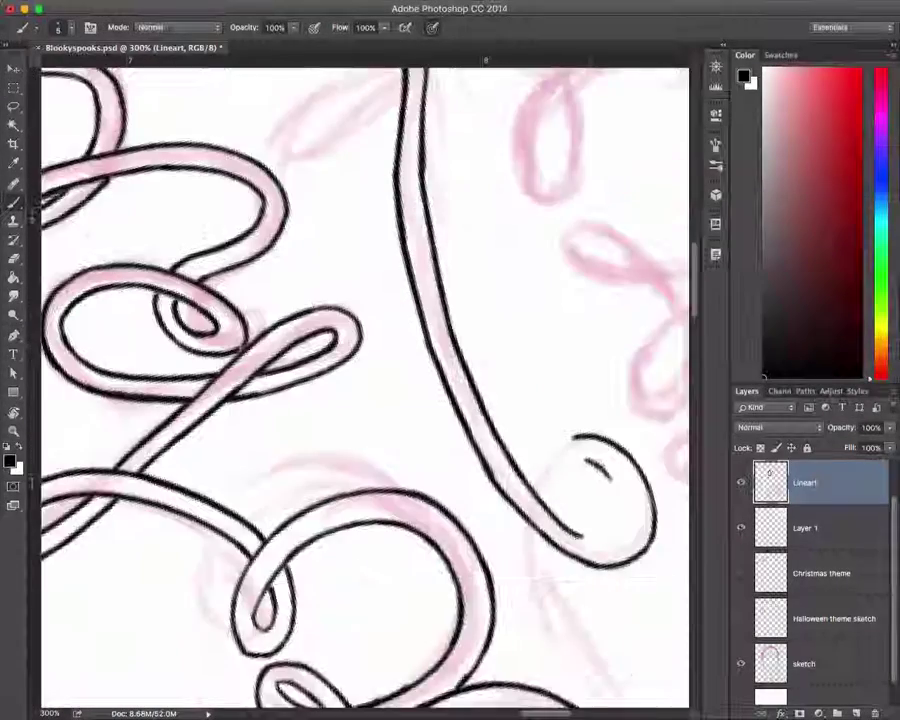
pyautogui.hscroll(-10, 365, 385)
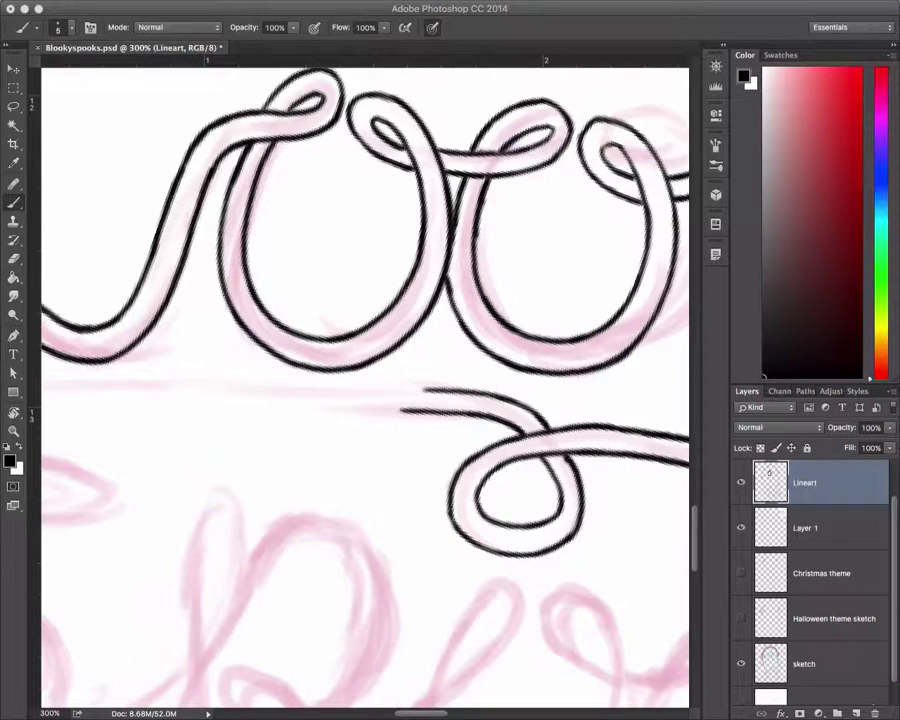
# Step: Continue the double-lined cord from the small loop to the top bend of the s in "spooks"
pyautogui.press('r')
pyautogui.moveTo(203, 398)
pyautogui.mouseDown()
pyautogui.moveTo(260, 330)
pyautogui.moveTo(230, 340)
pyautogui.mouseUp()
pyautogui.scroll(-3, 219, 346)
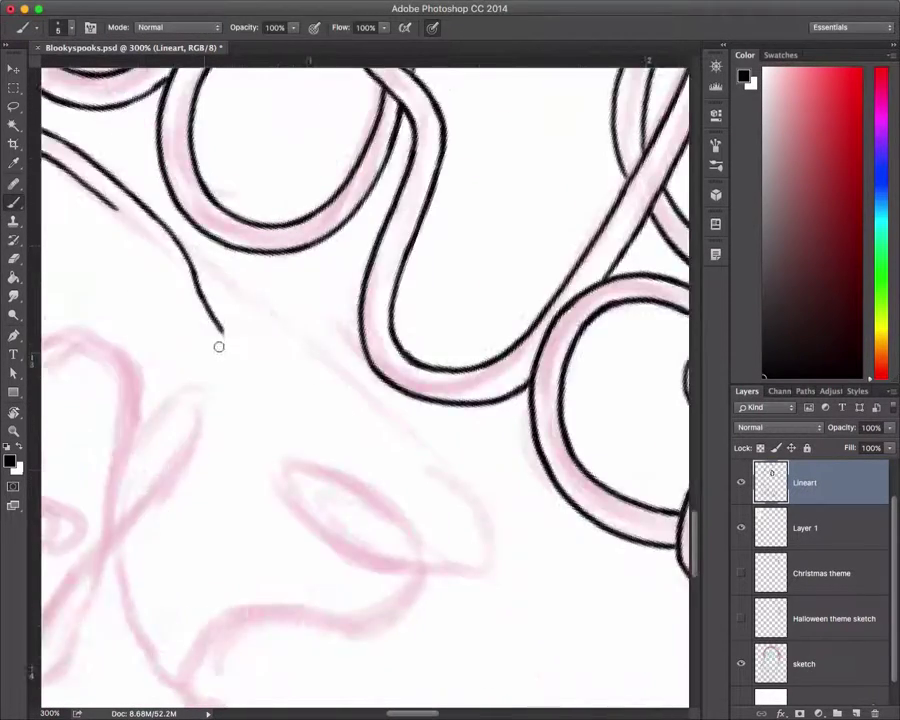
pyautogui.hscroll(-6, 219, 346)
pyautogui.scroll(3, 219, 346)
pyautogui.hscroll(10, 378, 301)
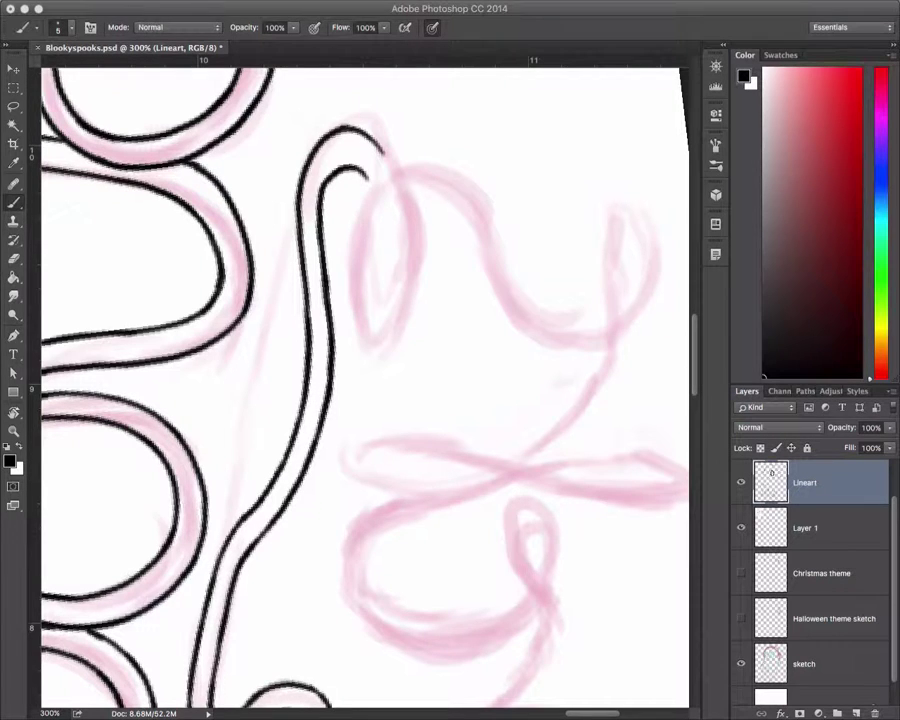
# Step: Ink the narrow top loop of the s and its double-lined curving body
pyautogui.moveTo(367, 178); pyautogui.dragTo(382, 242)
pyautogui.moveTo(384, 152); pyautogui.dragTo(409, 240)
pyautogui.moveTo(390, 312); pyautogui.dragTo(446, 558)
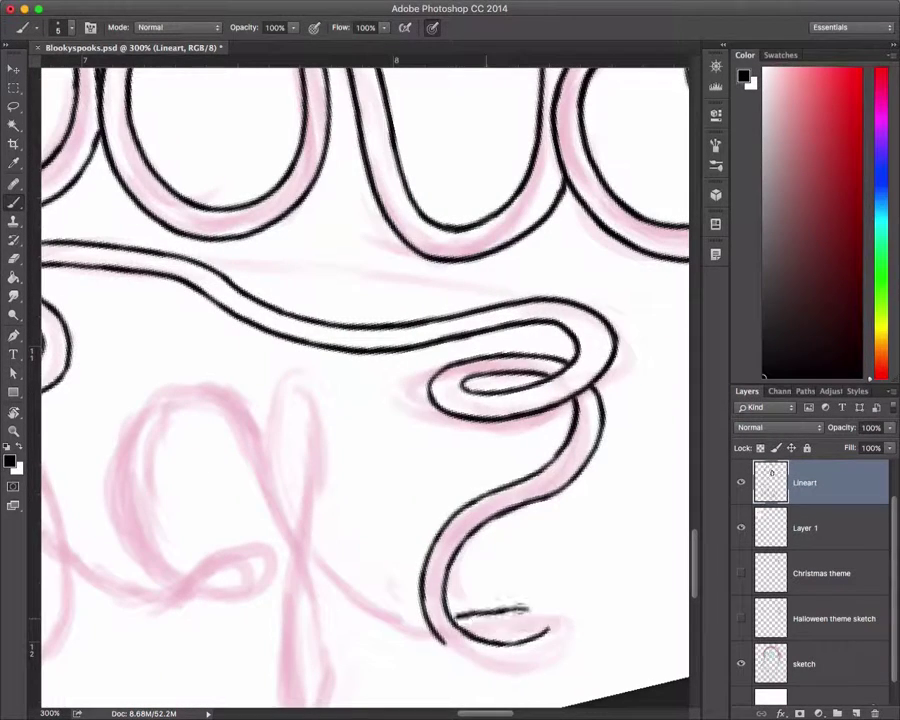
# Step: Finish the lower curl of the s and ink the p's stem with its narrow upper and lower loops
pyautogui.moveTo(457, 606); pyautogui.dragTo(472, 360)
pyautogui.moveTo(472, 360)
pyautogui.mouseDown()
pyautogui.moveTo(430, 500)
pyautogui.moveTo(440, 570)
pyautogui.mouseUp()
pyautogui.moveTo(440, 570)
pyautogui.mouseDown()
pyautogui.moveTo(450, 660)
pyautogui.moveTo(470, 590)
pyautogui.mouseUp()
pyautogui.moveTo(505, 575); pyautogui.dragTo(491, 291)
pyautogui.moveTo(470, 350); pyautogui.dragTo(370, 590)
pyautogui.moveTo(560, 400); pyautogui.dragTo(310, 400)
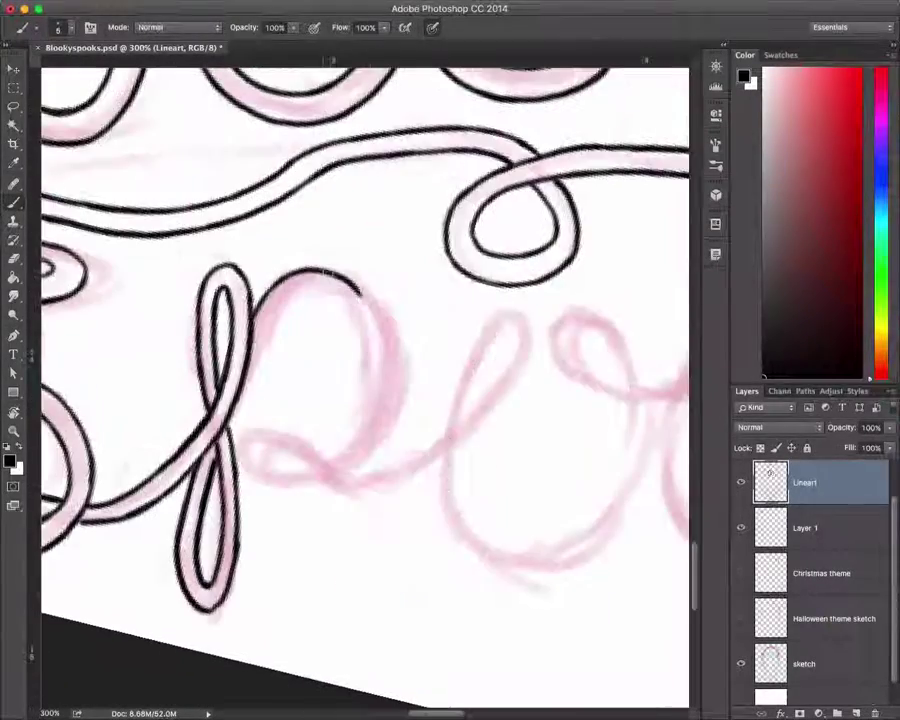
# Step: Ink the p's double-lined bowl with its inner curl and the connecting stroke towards the first o
pyautogui.moveTo(270, 290)
pyautogui.mouseDown()
pyautogui.moveTo(365, 420)
pyautogui.moveTo(250, 440)
pyautogui.mouseUp()
pyautogui.moveTo(400, 400); pyautogui.dragTo(255, 420)
pyautogui.moveTo(175, 505); pyautogui.dragTo(335, 435)
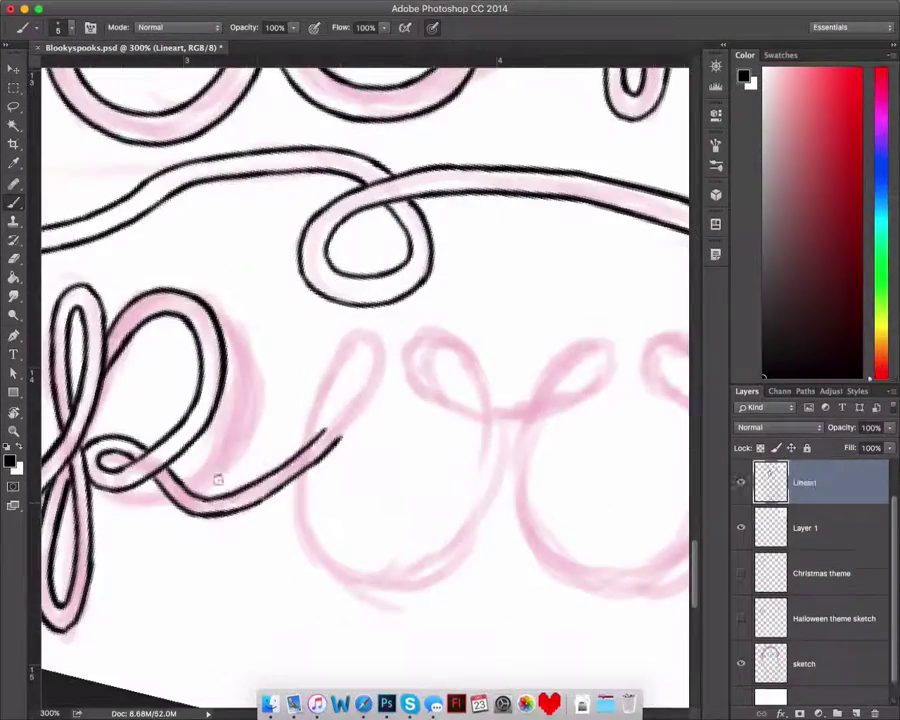
# Step: Ink the two o's of "spooks" with double-lined bowls and small joining loops
pyautogui.moveTo(296, 497)
pyautogui.mouseDown()
pyautogui.moveTo(225, 398)
pyautogui.moveTo(223, 482)
pyautogui.moveTo(300, 300)
pyautogui.mouseUp()
pyautogui.moveTo(380, 320)
pyautogui.mouseDown()
pyautogui.moveTo(300, 420)
pyautogui.moveTo(350, 440)
pyautogui.mouseUp()
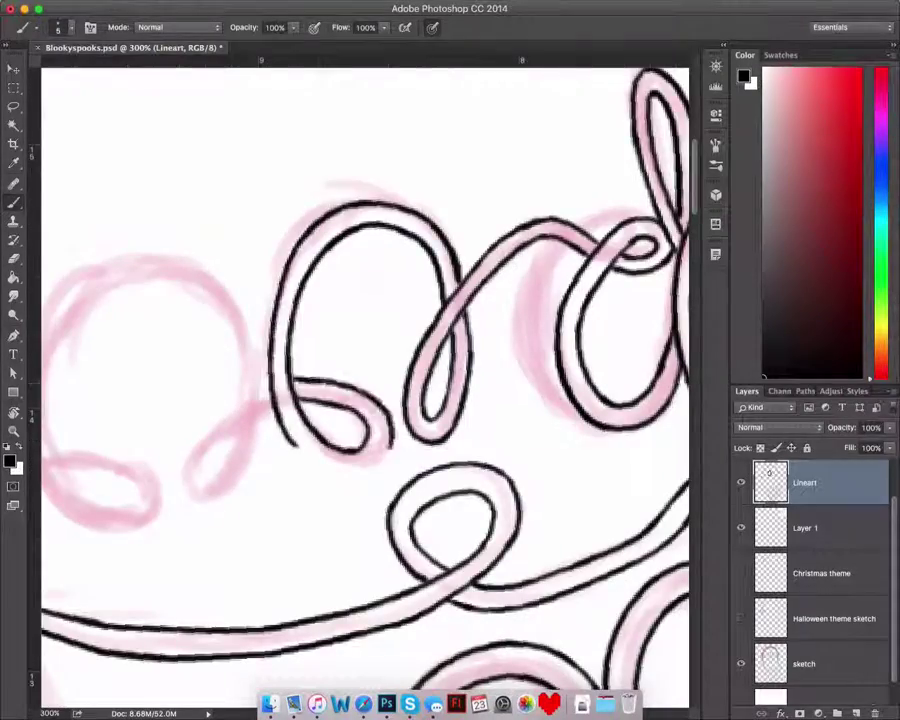
pyautogui.moveTo(300, 300); pyautogui.dragTo(450, 300)
pyautogui.moveTo(405, 180)
pyautogui.mouseDown()
pyautogui.moveTo(432, 300)
pyautogui.moveTo(300, 300)
pyautogui.moveTo(450, 420)
pyautogui.mouseUp()
pyautogui.moveTo(300, 250); pyautogui.dragTo(340, 400)
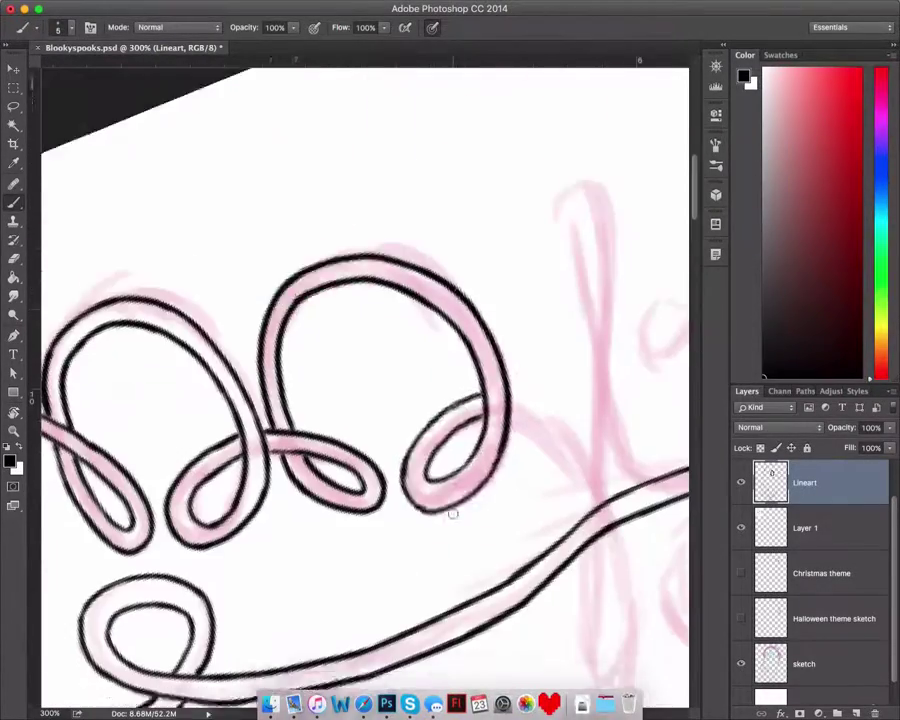
# Step: Ink the connecting stroke out of the second o and the k's tall stem with its narrow loops
pyautogui.moveTo(450, 420); pyautogui.dragTo(350, 300)
pyautogui.moveTo(425, 390); pyautogui.dragTo(410, 495)
pyautogui.moveTo(390, 412); pyautogui.dragTo(300, 300)
pyautogui.moveTo(262, 170); pyautogui.dragTo(240, 305)
pyautogui.moveTo(300, 300); pyautogui.dragTo(428, 400)
# Step: Ink the k's bowl with its inner curl and the double-lined leg rising into the final s
pyautogui.moveTo(470, 300)
pyautogui.mouseDown()
pyautogui.moveTo(380, 535)
pyautogui.moveTo(350, 420)
pyautogui.mouseUp()
pyautogui.moveTo(355, 290)
pyautogui.mouseDown()
pyautogui.moveTo(292, 395)
pyautogui.moveTo(370, 385)
pyautogui.mouseUp()
pyautogui.moveTo(450, 420); pyautogui.dragTo(300, 300)
pyautogui.moveTo(464, 470); pyautogui.dragTo(510, 436)
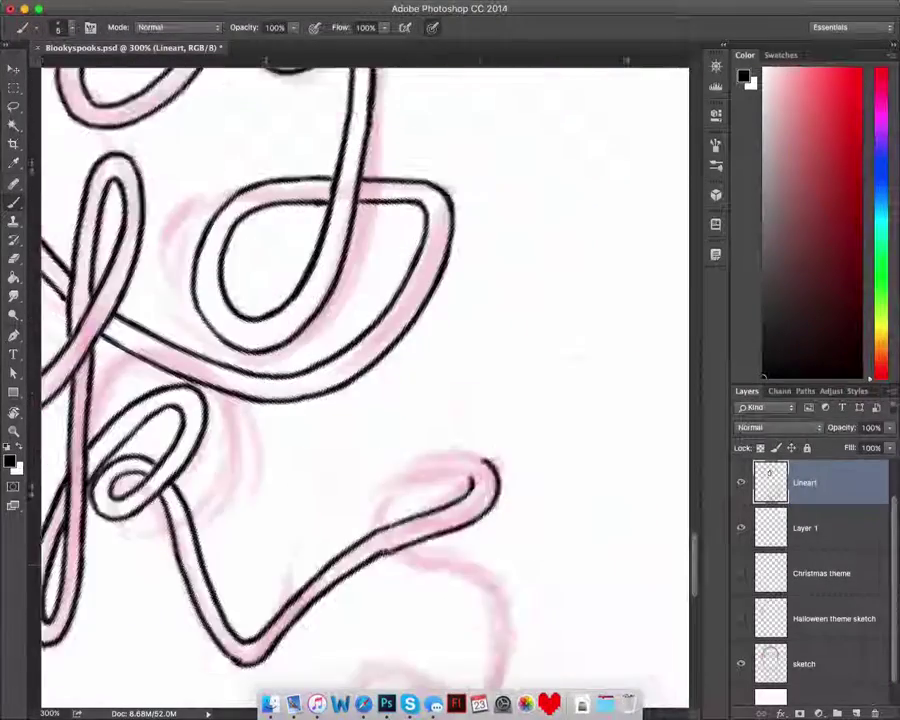
# Step: Complete the final s of "spooks" and run the double-lined cord tail off the page corner
pyautogui.moveTo(300, 300); pyautogui.dragTo(420, 380)
pyautogui.moveTo(520, 390); pyautogui.dragTo(530, 270)
pyautogui.moveTo(450, 420); pyautogui.dragTo(350, 300)
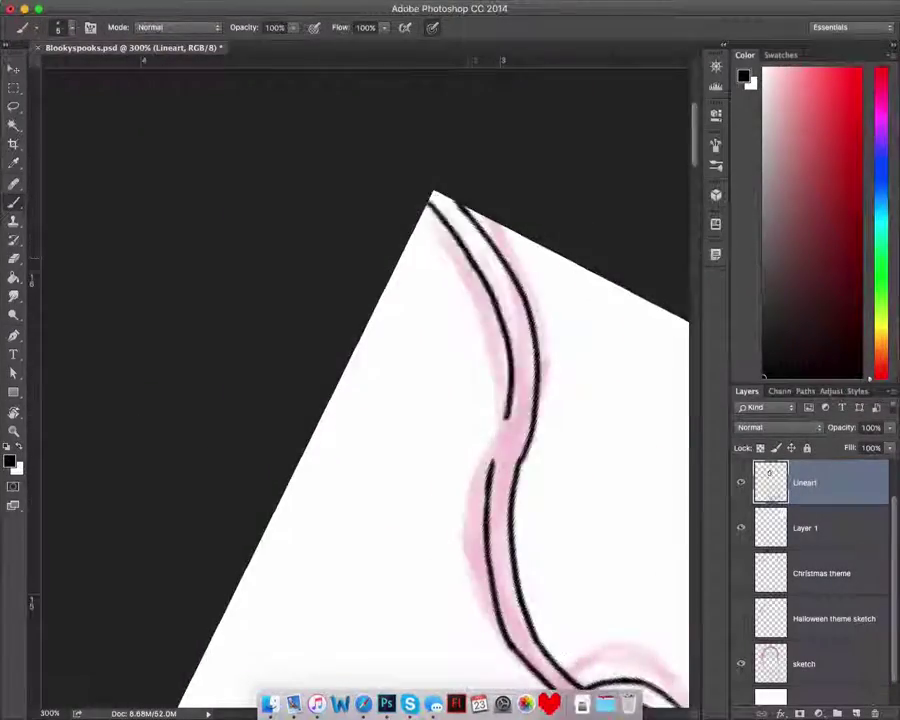
# Step: Add a new layer above the line art for the Halloween theme and dim the Lineart layer to 60% opacity
pyautogui.press('Escape')
pyautogui.press('super+0')
pyautogui.click(838, 713)
pyautogui.moveTo(300, 400); pyautogui.dragTo(350, 500)
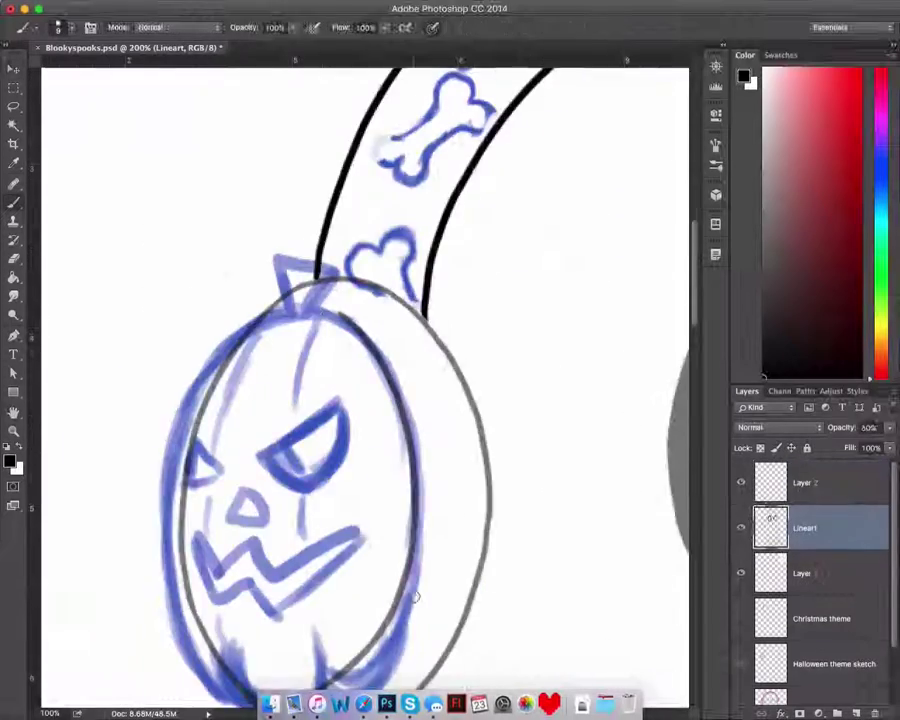
# Step: Ink the pumpkin's outline, stem and bottom lobes over the right ear cup on Layer 2
pyautogui.click(805, 482)
pyautogui.moveTo(300, 470); pyautogui.dragTo(400, 495)
pyautogui.moveTo(450, 400)
pyautogui.mouseDown()
pyautogui.moveTo(350, 300)
pyautogui.moveTo(420, 380)
pyautogui.mouseUp()
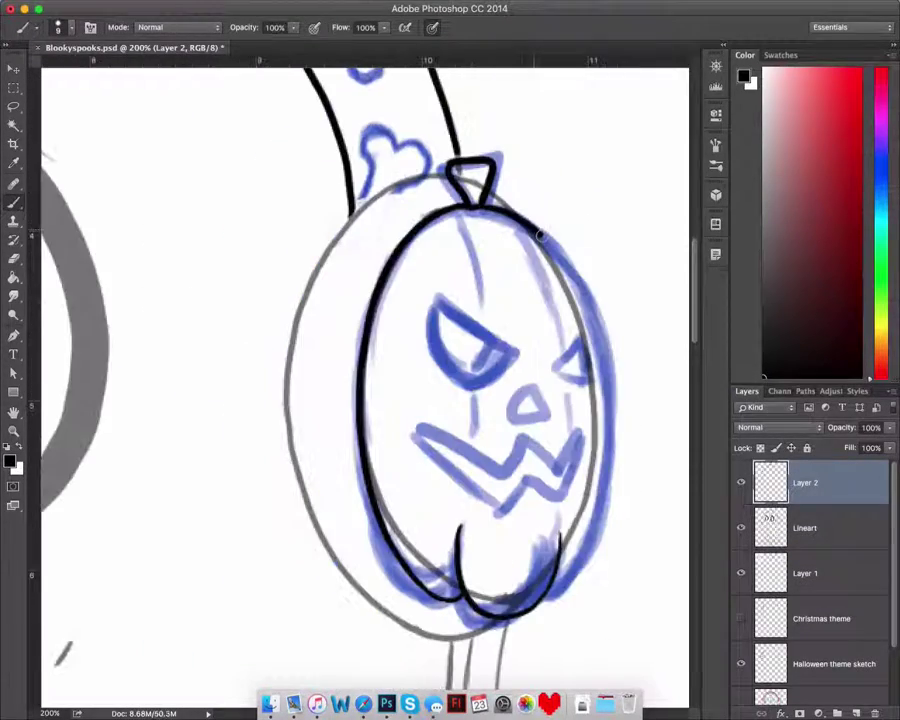
pyautogui.moveTo(470, 210); pyautogui.dragTo(600, 500)
# Step: Lasso the pumpkin's far eye and transform it to fit inside the pumpkin's outer edge
pyautogui.press('l')
pyautogui.moveTo(528, 412)
pyautogui.mouseDown()
pyautogui.moveTo(556, 410)
pyautogui.moveTo(600, 340)
pyautogui.mouseUp()
pyautogui.hotkey('ctrl', 't')
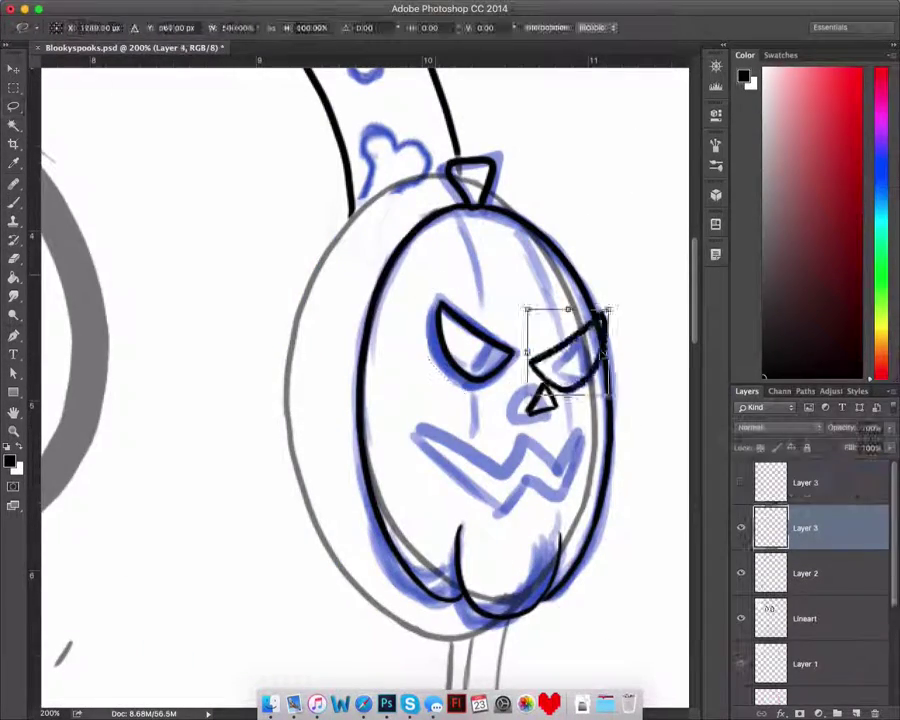
pyautogui.moveTo(465, 390); pyautogui.dragTo(540, 465)
# Step: Ink the pumpkin's zigzag mouth beside the triangular nose and hide Layer 3
pyautogui.hscroll(10, 365, 380)
pyautogui.click(741, 482)
pyautogui.moveTo(110, 420); pyautogui.dragTo(150, 440)
pyautogui.hscroll(-6, 400, 380)
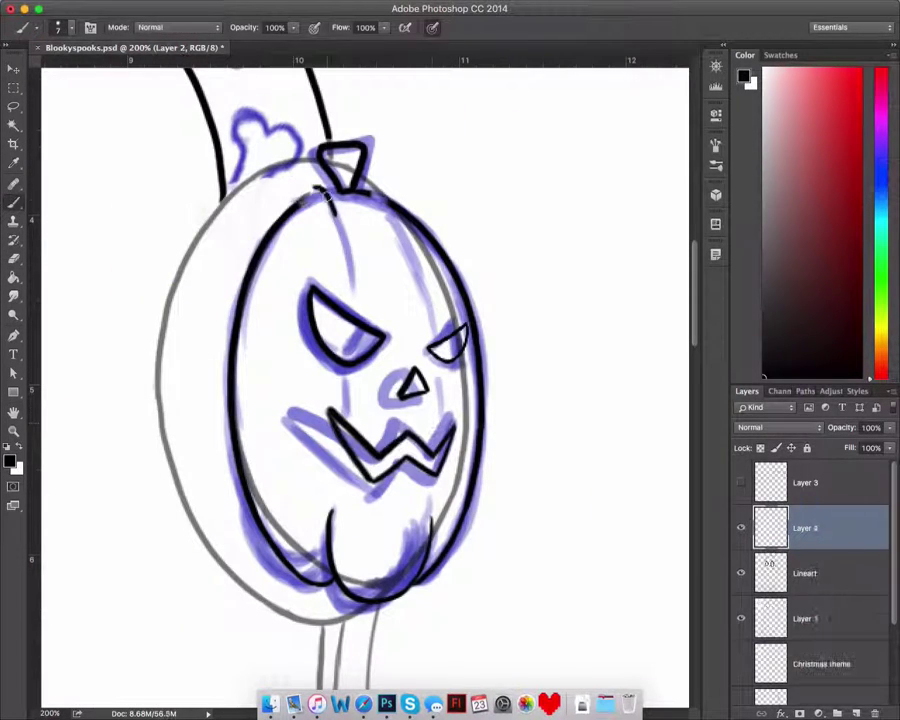
# Step: Notch the pumpkin's top outline and ink its curved rib lines above and below the face
pyautogui.scroll(-2, 365, 380)
pyautogui.scroll(8, 365, 380)
pyautogui.hscroll(-5, 365, 380)
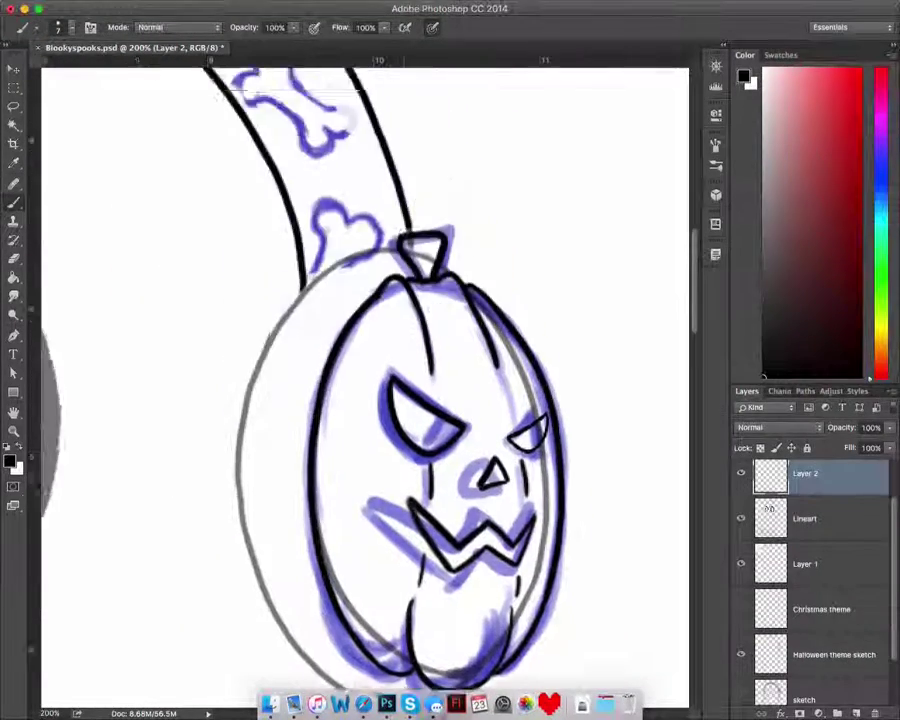
pyautogui.moveTo(500, 410); pyautogui.dragTo(590, 490)
# Step: Ink the bone pattern along the headband, following the blue Halloween sketch
pyautogui.scroll(3, 495, 462)
pyautogui.hscroll(-3, 495, 462)
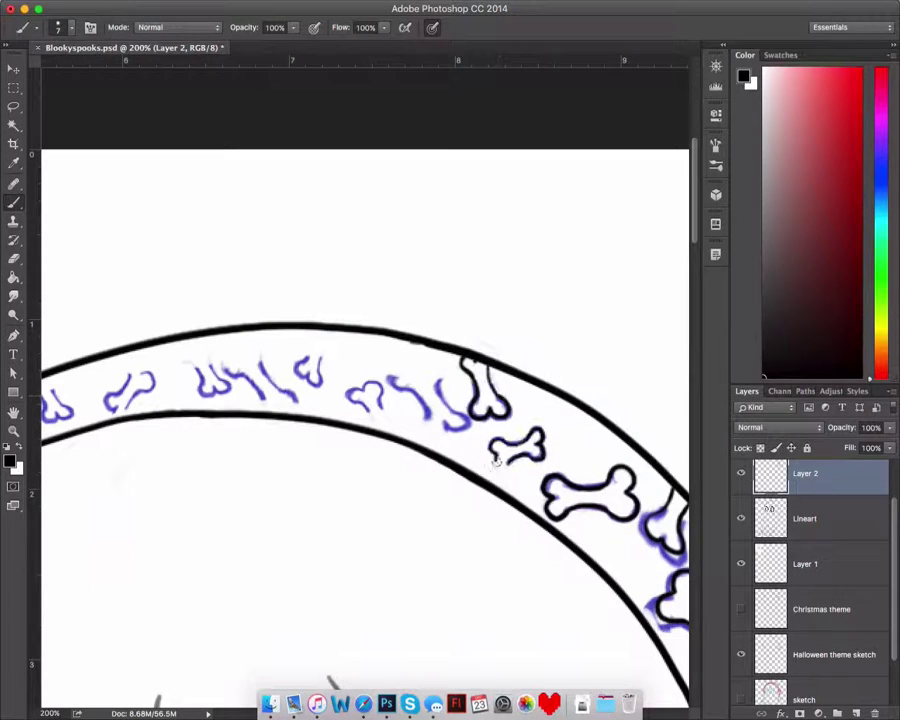
pyautogui.hscroll(-5, 385, 310)
pyautogui.scroll(-2, 385, 310)
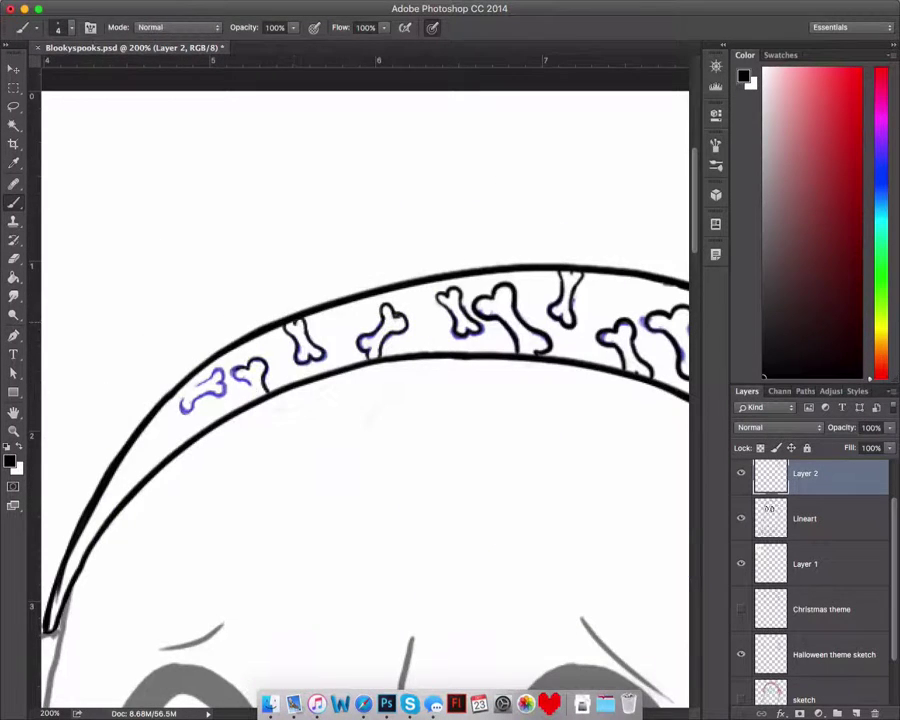
# Step: Ink the Santa hat outline on the left ear cup over the green Christmas sketch, undoing the last stroke
pyautogui.scroll(-5, 195, 447)
pyautogui.scroll(2, 250, 500)
pyautogui.scroll(1, 297, 562)
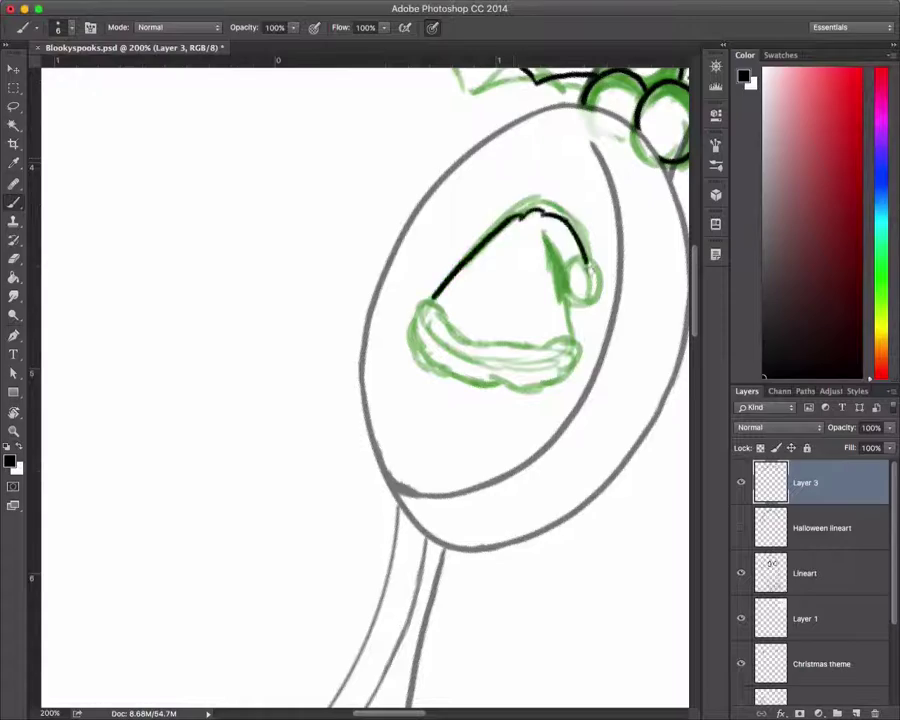
pyautogui.hotkey('ctrl', 'z')
pyautogui.press('e')
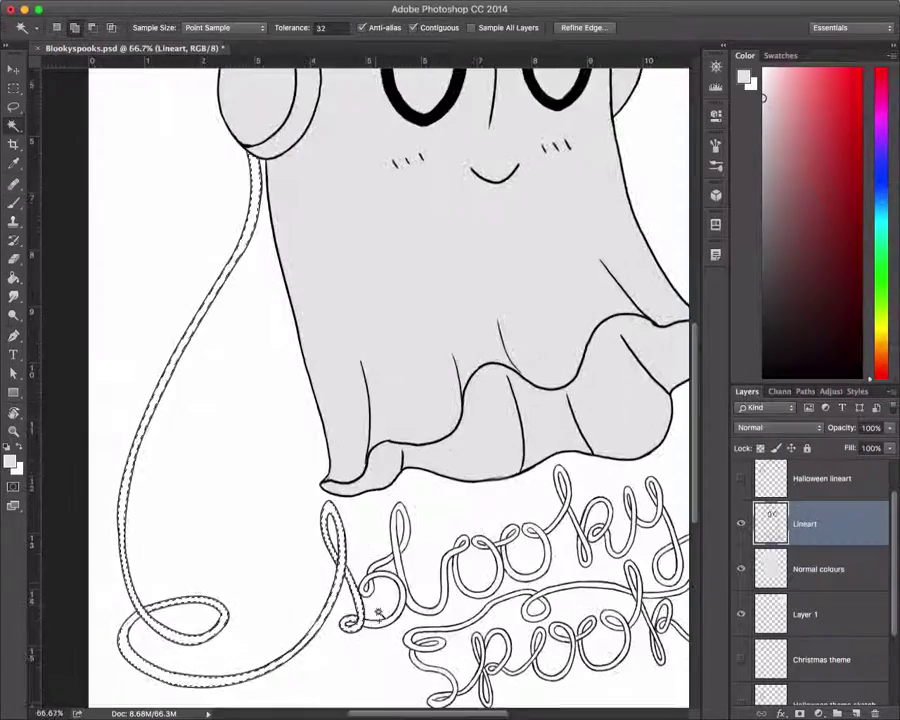
# Step: Select the inside of the whole headphone cord and the "blooky spooks" lettering with the Magic Wand on the Lineart layer
pyautogui.hotkey('ctrl', '-')
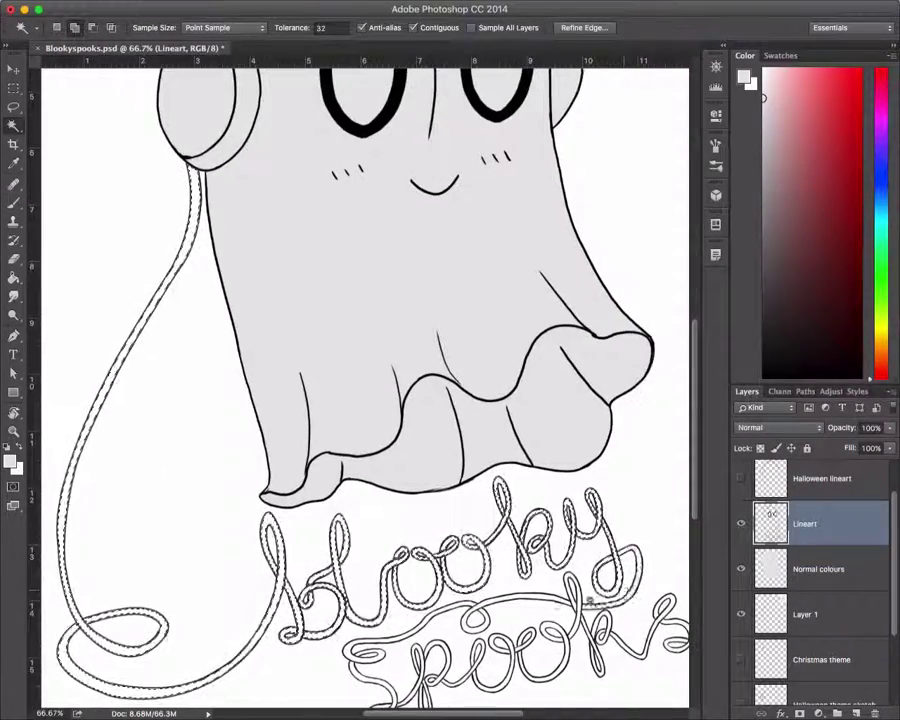
pyautogui.scroll(-3, 390, 390)
pyautogui.hotkey('ctrl', '+')
pyautogui.hotkey('ctrl', '+')
pyautogui.scroll(3, 390, 390)
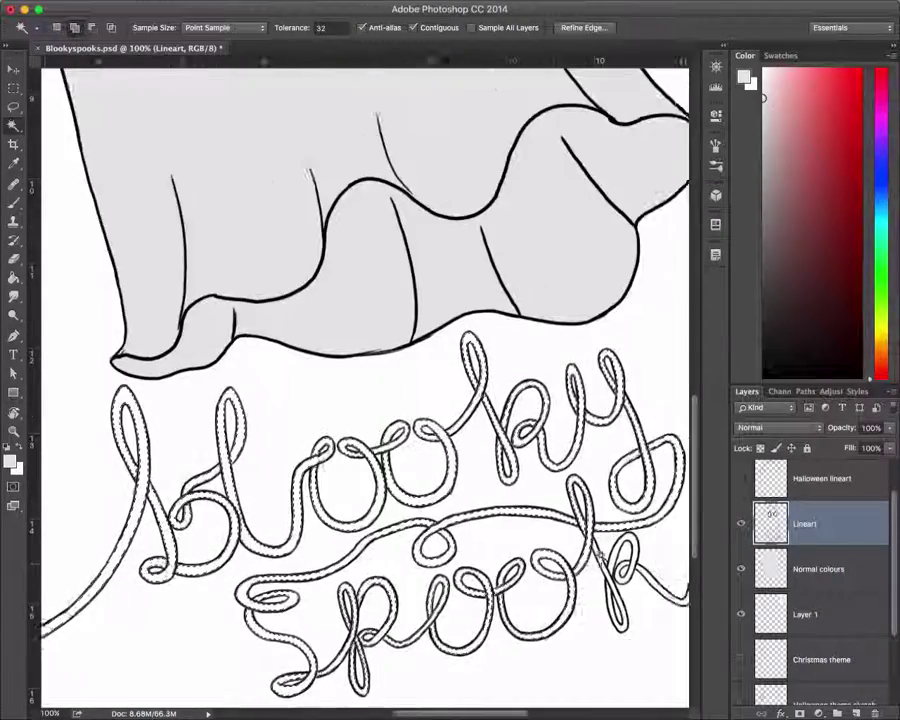
pyautogui.hscroll(3, 390, 390)
pyautogui.hotkey('ctrl', '-')
pyautogui.click(292, 3)
pyautogui.click(317, 228)
# Step: Add a layer above Normal colours and paint the selected cord and lettering pale pink
pyautogui.click(818, 569)
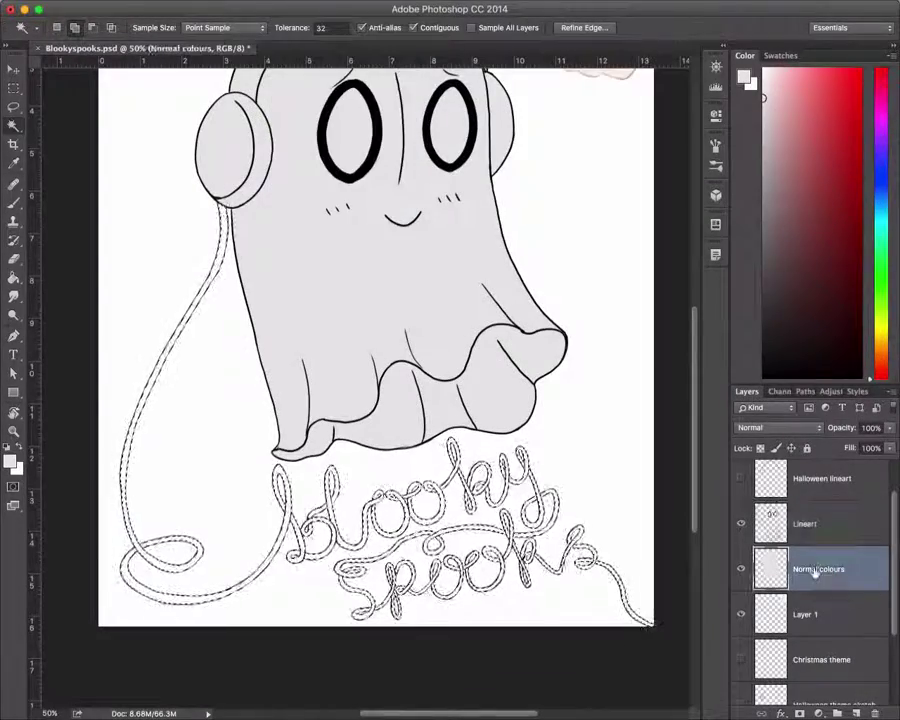
pyautogui.click(837, 713)
pyautogui.click(881, 93)
pyautogui.click(782, 83)
pyautogui.click(776, 97)
pyautogui.press('b')
pyautogui.moveTo(200, 560)
pyautogui.mouseDown()
pyautogui.moveTo(238, 540)
pyautogui.moveTo(180, 380)
pyautogui.moveTo(210, 220)
pyautogui.mouseUp()
# Step: Paint the selected cord and lettering pale blue on another new layer
pyautogui.click(855, 713)
pyautogui.click(881, 193)
pyautogui.click(784, 91)
pyautogui.moveTo(200, 560)
pyautogui.mouseDown()
pyautogui.moveTo(200, 216)
pyautogui.moveTo(560, 540)
pyautogui.mouseUp()
# Step: Paint the selected cord and lettering pale yellow on a third new layer
pyautogui.click(855, 713)
pyautogui.click(881, 335)
pyautogui.click(788, 86)
pyautogui.moveTo(200, 216); pyautogui.dragTo(300, 550)
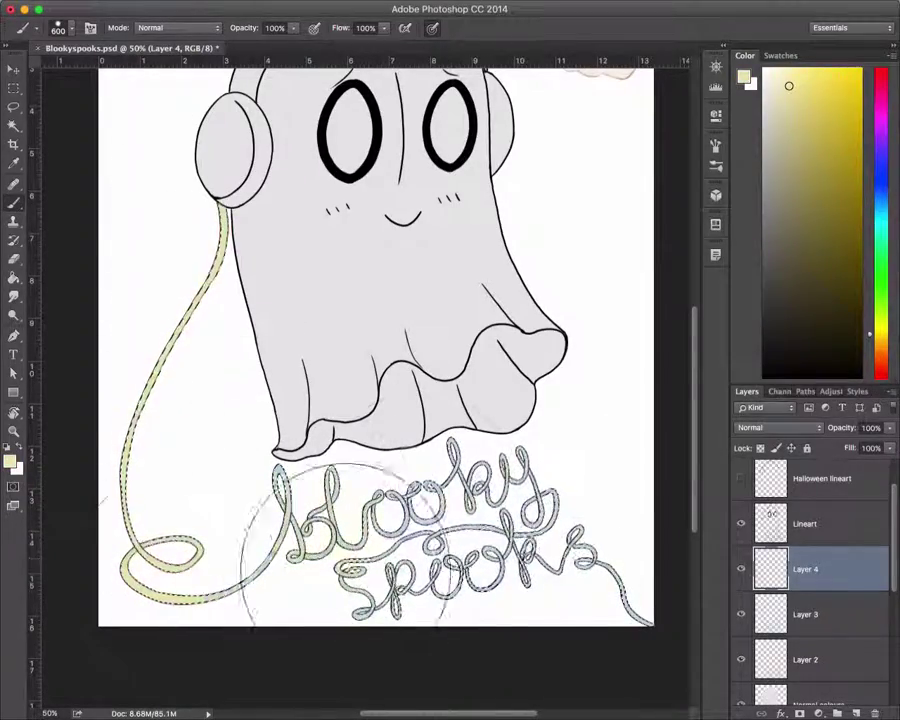
# Step: Hide the yellow and blue cord layers, Layer 4 and Layer 3
pyautogui.scroll(3, 474, 535)
pyautogui.click(741, 569)
pyautogui.click(741, 617)
pyautogui.scroll(-2, 604, 482)
pyautogui.scroll(-2, 810, 600)
# Step: Select the headband and ear cups from the line art and fill them with near-black on the Normal colours layer
pyautogui.press('d')
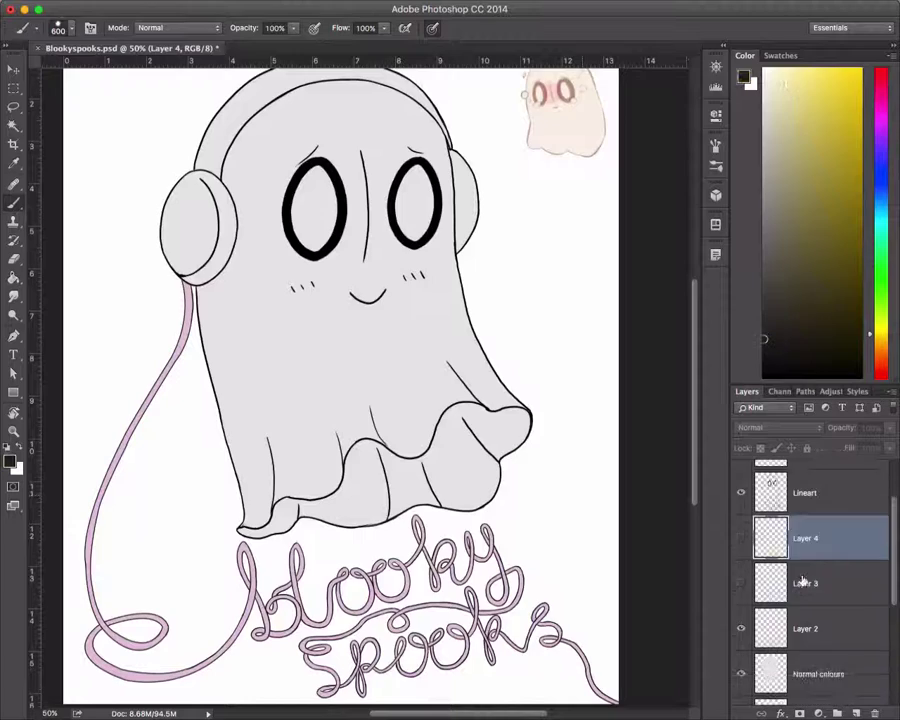
pyautogui.press('w')
pyautogui.click(818, 674)
pyautogui.click(805, 492)
pyautogui.press('b')
pyautogui.scroll(1, 370, 380)
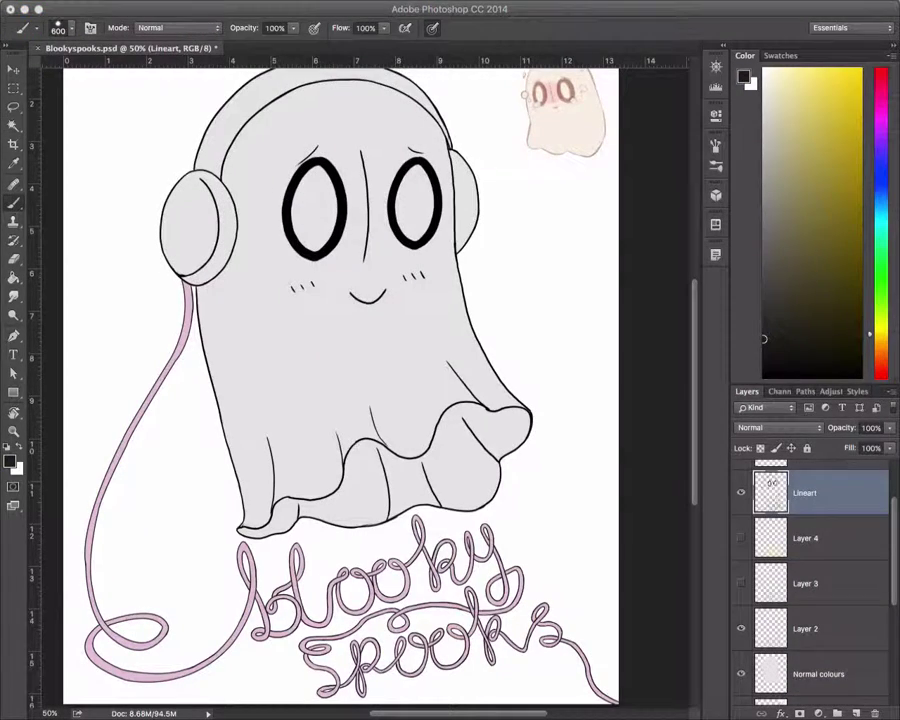
pyautogui.scroll(2, 579, 171)
pyautogui.moveTo(495, 290)
pyautogui.mouseDown()
pyautogui.moveTo(355, 115)
pyautogui.moveTo(297, 150)
pyautogui.moveTo(230, 310)
pyautogui.mouseUp()
pyautogui.hotkey('ctrl', 'z')
pyautogui.click(818, 674)
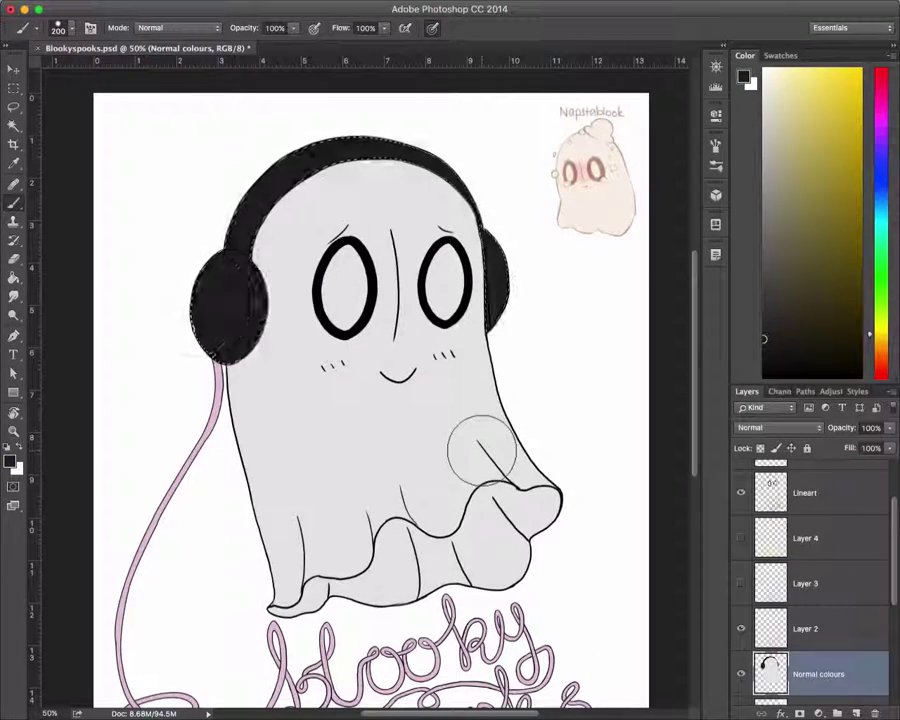
# Step: Reduce the brush size to 10 px and go over the edges of the headphones' dark fill
pyautogui.scroll(2, 197, 341)
pyautogui.scroll(3, 400, 380)
pyautogui.press('[')
pyautogui.press('[')
pyautogui.press('[')
pyautogui.press('[')
pyautogui.press('[')
pyautogui.press('[')
pyautogui.scroll(-3, 400, 380)
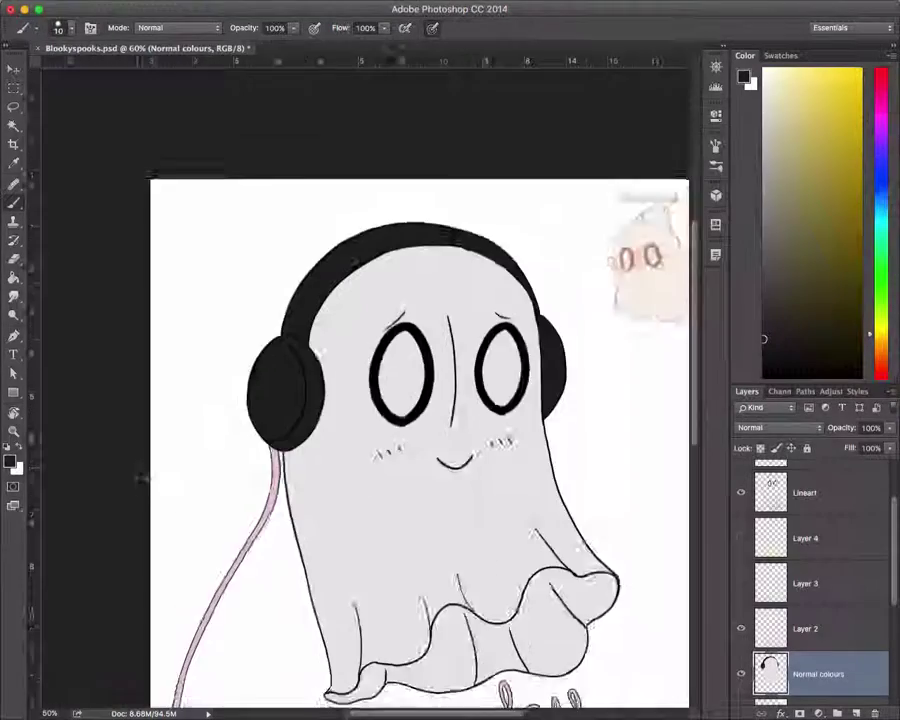
pyautogui.scroll(1, 400, 380)
pyautogui.scroll(2, 810, 580)
# Step: Show the Halloween lineart layer and select the pumpkin areas on the right ear cup with the Magic Wand
pyautogui.click(741, 573)
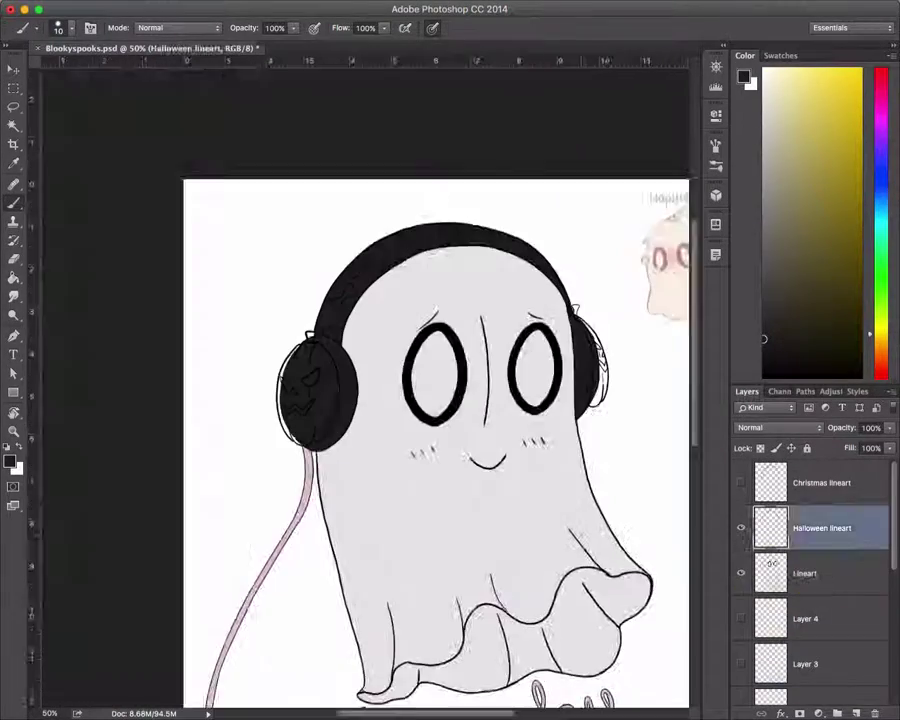
pyautogui.press('w')
pyautogui.press('super+plus')
pyautogui.press('super+plus')
pyautogui.press('super+plus')
pyautogui.press('super+plus')
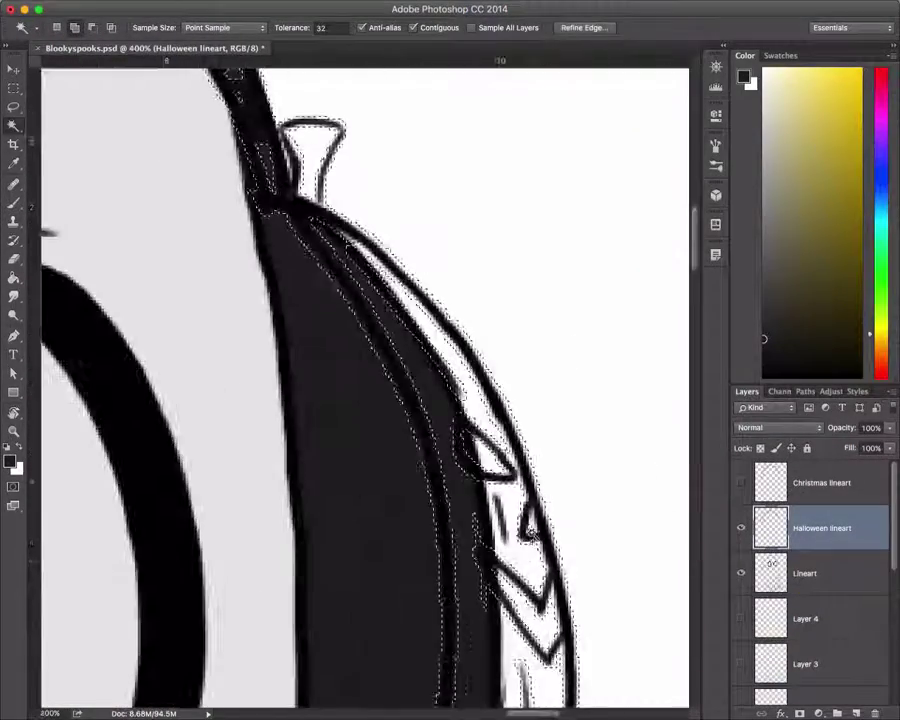
# Step: Add the bones along the headband to the Magic Wand selection on the Halloween lineart layer
pyautogui.scroll(-5, 458, 524)
pyautogui.press('super+minus')
pyautogui.scroll(5, 368, 202)
pyautogui.hscroll(-5, 412, 368)
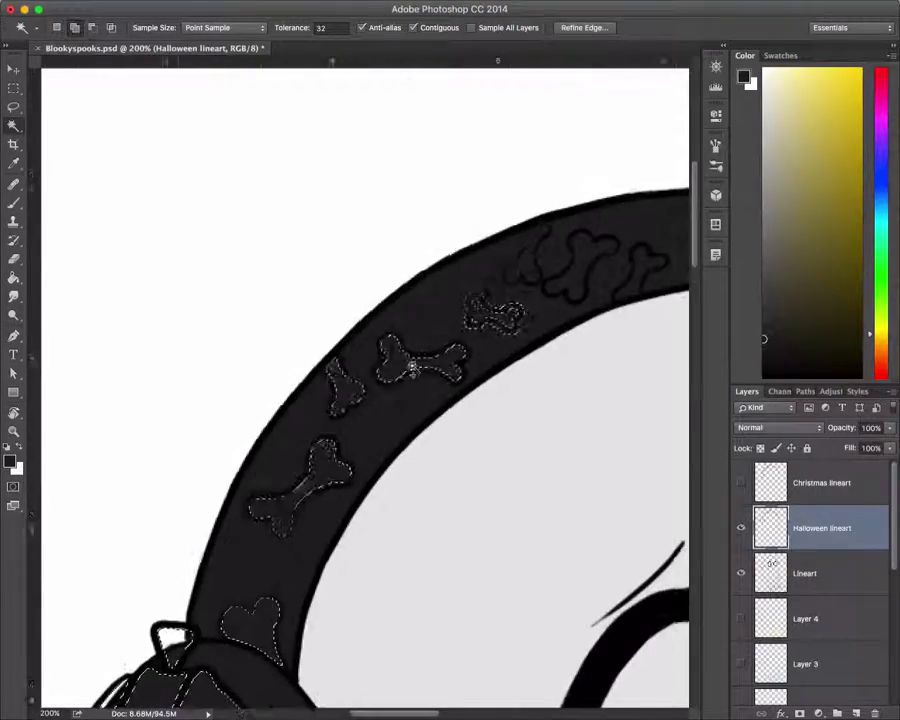
pyautogui.hscroll(5, 498, 305)
pyautogui.press('super+plus')
pyautogui.scroll(-5, 512, 633)
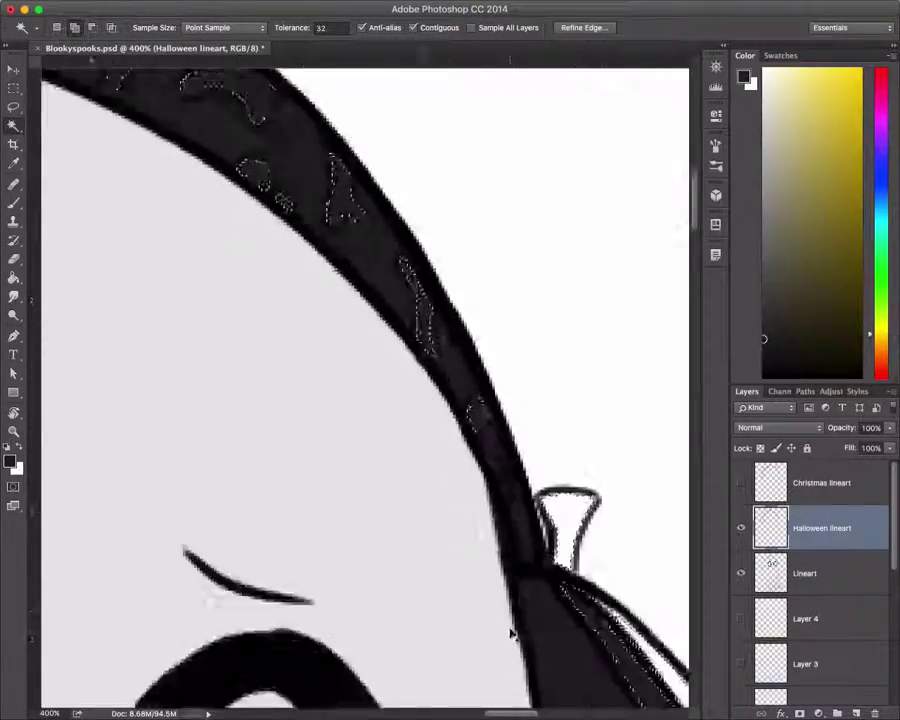
pyautogui.press('super+minus')
pyautogui.press('super+minus')
pyautogui.press('super+minus')
pyautogui.press('super+minus')
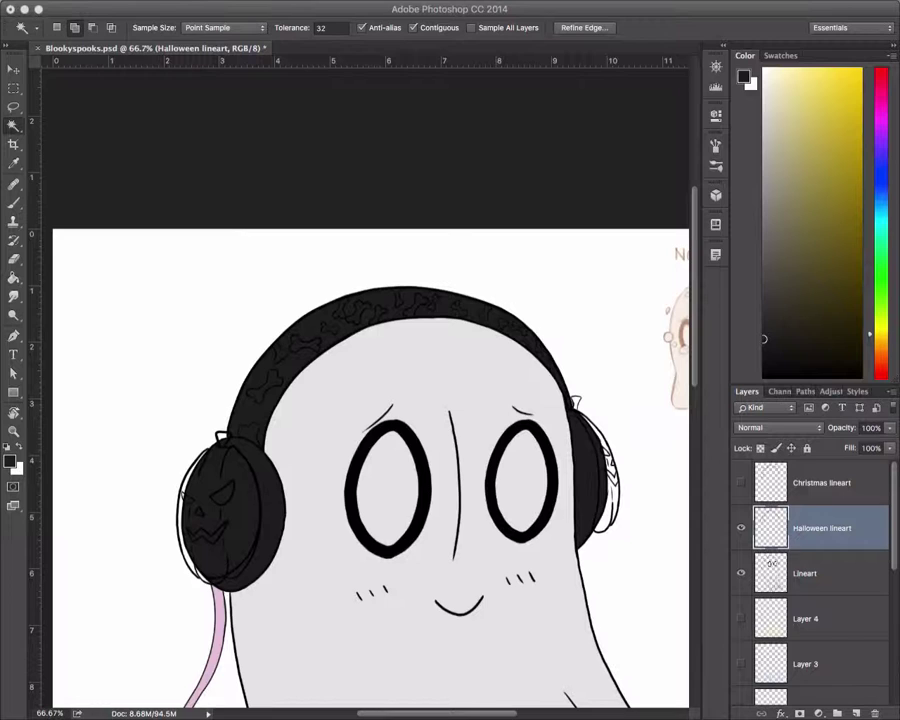
# Step: Choose a light orange paint colour and create a layer named "Halloween base" directly above Lineart
pyautogui.press('super+h')
pyautogui.click(881, 350)
pyautogui.click(820, 105)
pyautogui.press('b')
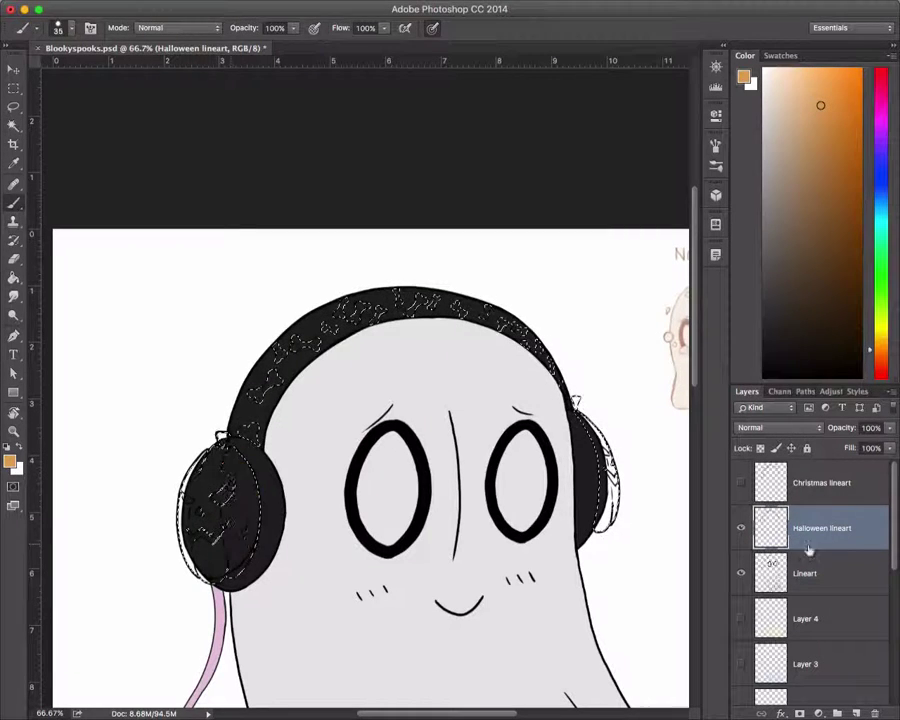
pyautogui.click(828, 572)
pyautogui.press('super+alt+shift+n')
pyautogui.write('Halloween base')
pyautogui.press('Return')
# Step: Paint both selected pumpkins light orange and the headband bones cream on Halloween base, and clear the selection
pyautogui.moveTo(235, 470)
pyautogui.mouseDown()
pyautogui.moveTo(240, 550)
pyautogui.moveTo(200, 500)
pyautogui.moveTo(225, 490)
pyautogui.mouseUp()
pyautogui.hscroll(2, 370, 470)
pyautogui.moveTo(590, 420); pyautogui.dragTo(600, 510)
pyautogui.click(773, 70)
pyautogui.moveTo(269, 424)
pyautogui.mouseDown()
pyautogui.moveTo(250, 375)
pyautogui.moveTo(337, 310)
pyautogui.moveTo(400, 300)
pyautogui.moveTo(490, 345)
pyautogui.mouseUp()
pyautogui.press('super+d')
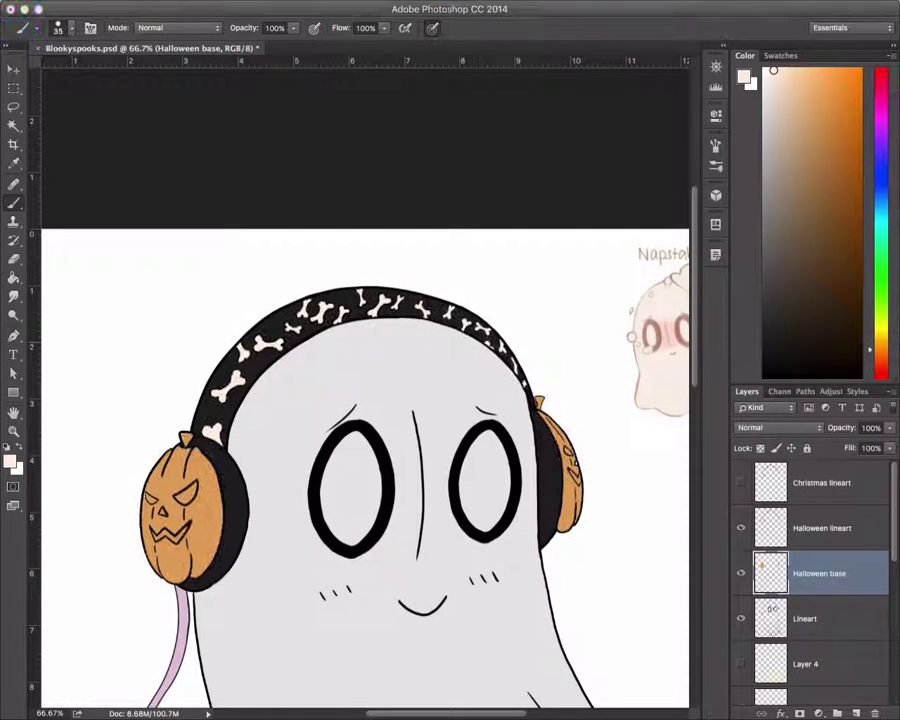
# Step: Clean up the cream edges around the headband bones with a 2 px eraser
pyautogui.scroll(-1, 365, 470)
pyautogui.scroll(4, 396, 158)
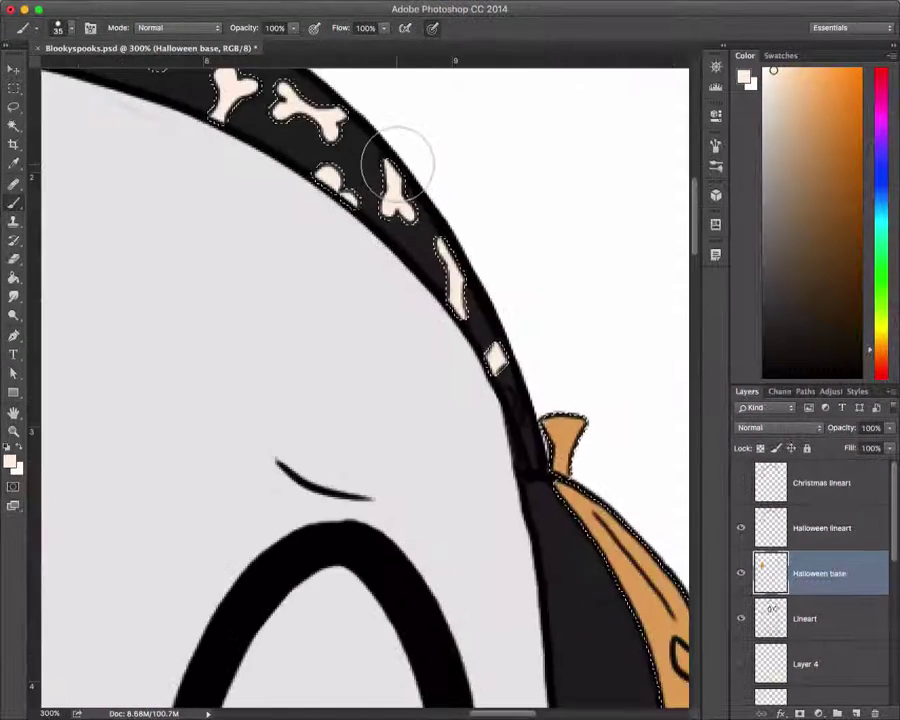
pyautogui.press('[')
pyautogui.press('[')
pyautogui.press('[')
pyautogui.press('[')
pyautogui.press('[')
pyautogui.press('[')
pyautogui.press('[')
pyautogui.press('[')
pyautogui.press('e')
pyautogui.scroll(3, 365, 390)
pyautogui.hscroll(-2, 365, 390)
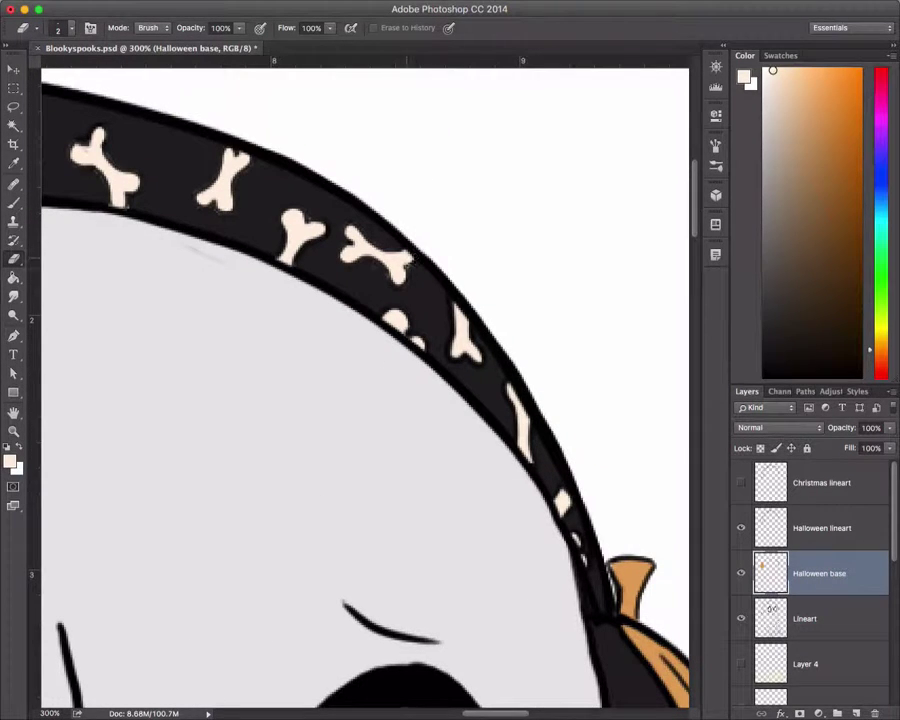
pyautogui.scroll(2, 365, 390)
pyautogui.hscroll(-2, 365, 390)
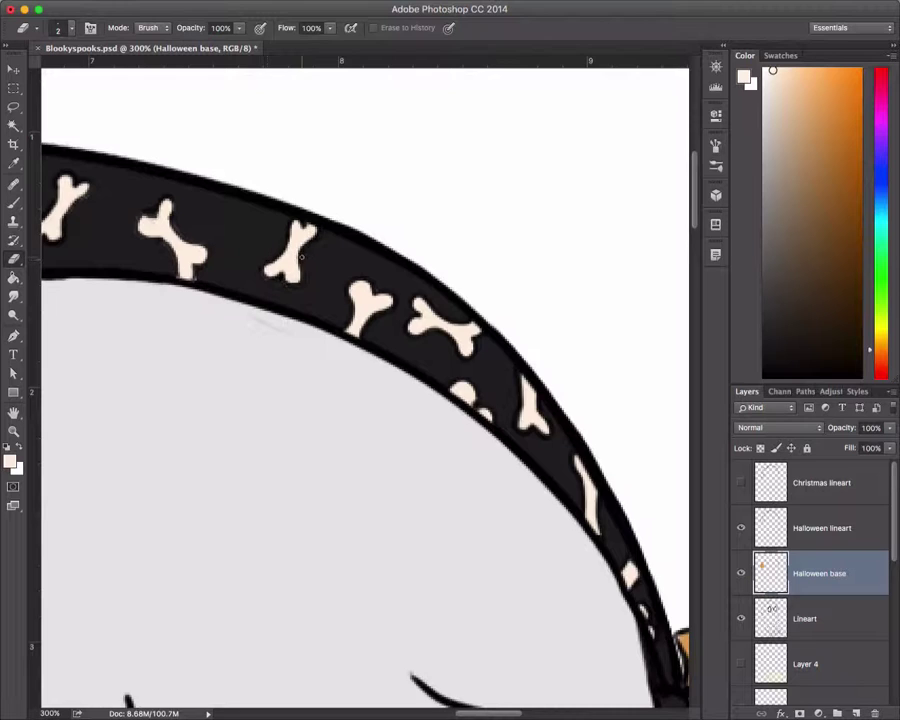
pyautogui.hscroll(-10, 301, 257)
pyautogui.scroll(-2, 301, 257)
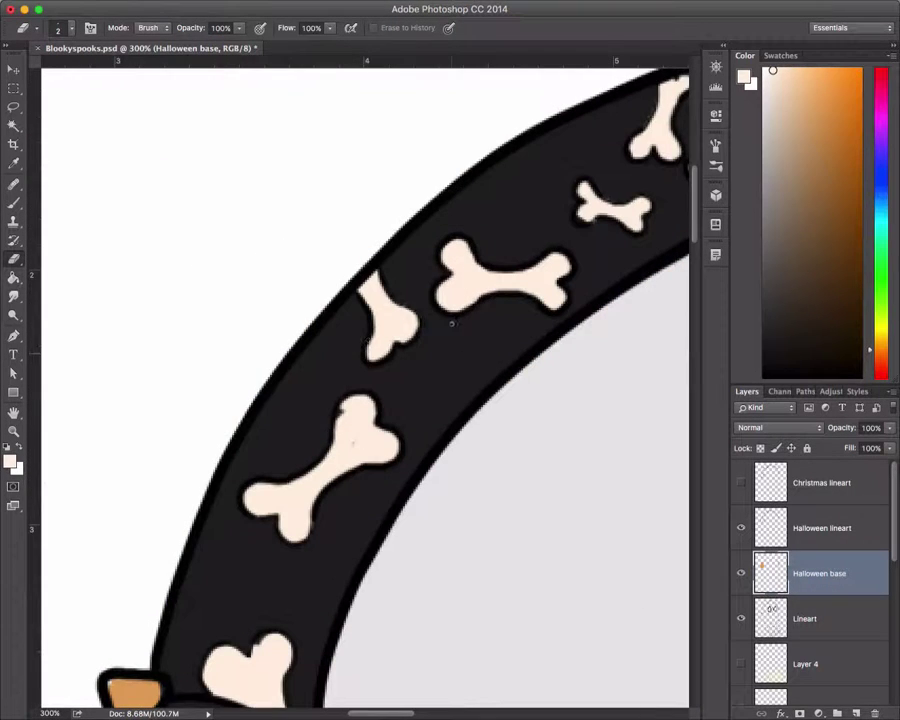
pyautogui.scroll(-4, 451, 323)
pyautogui.hscroll(10, 451, 323)
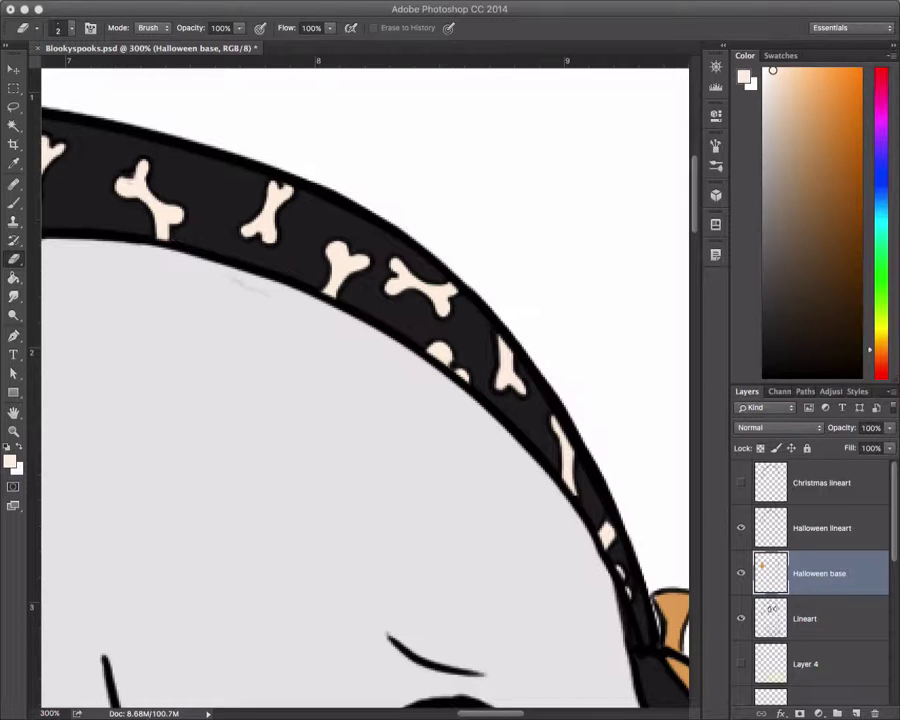
# Step: Sample the pumpkin orange and fill the unpainted gaps in the right ear cup's pumpkin with a 3 px brush
pyautogui.press('i')
pyautogui.hscroll(-12, 281, 527)
pyautogui.scroll(-3, 281, 527)
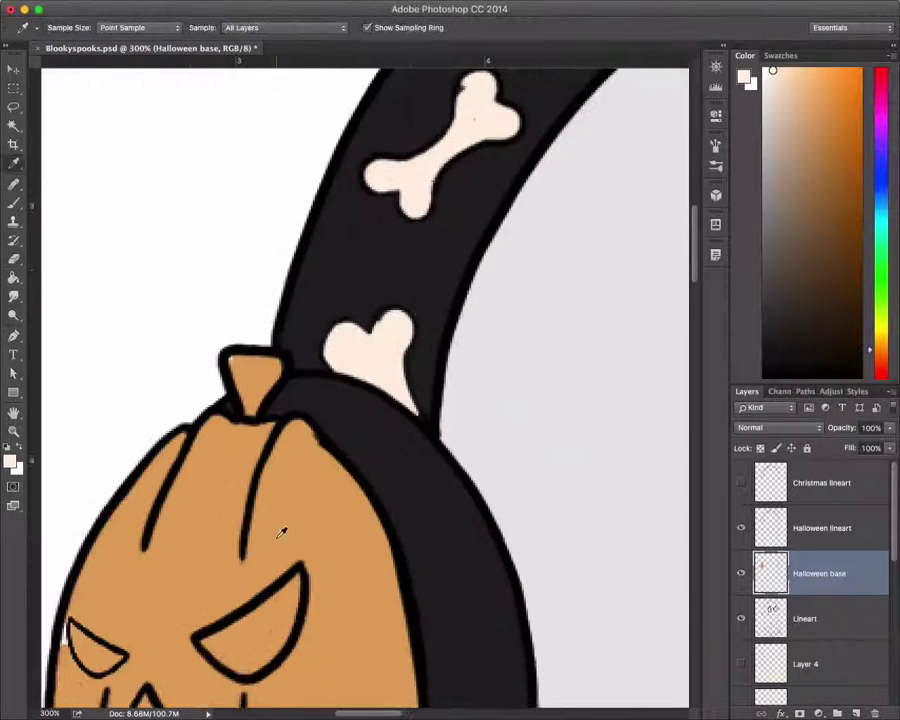
pyautogui.click(281, 527)
pyautogui.press('b')
pyautogui.scroll(-3, 281, 527)
pyautogui.scroll(1, 254, 554)
pyautogui.hscroll(15, 353, 422)
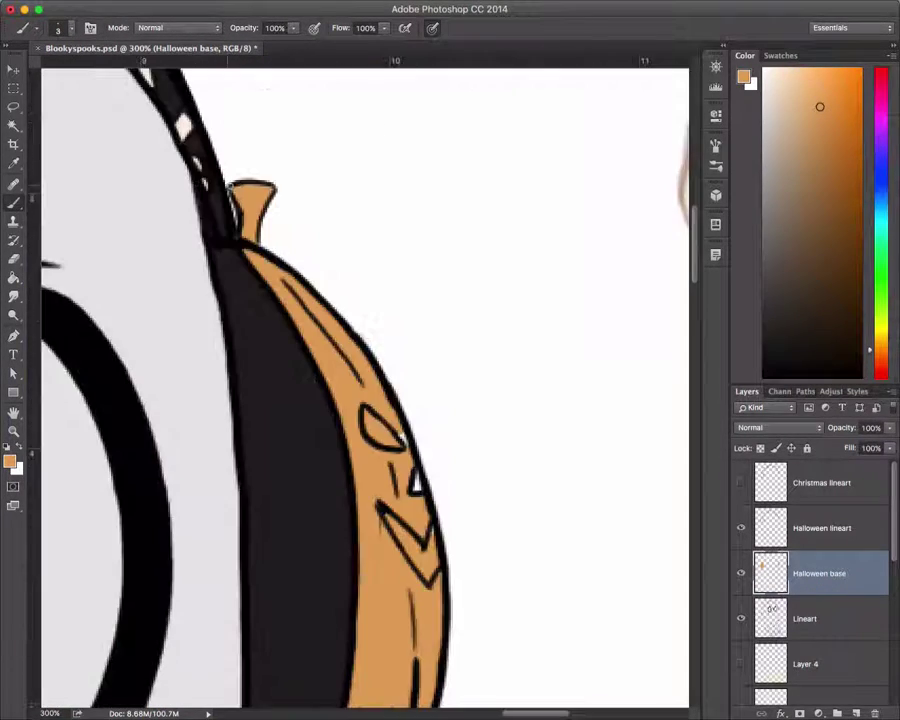
pyautogui.scroll(-3, 365, 390)
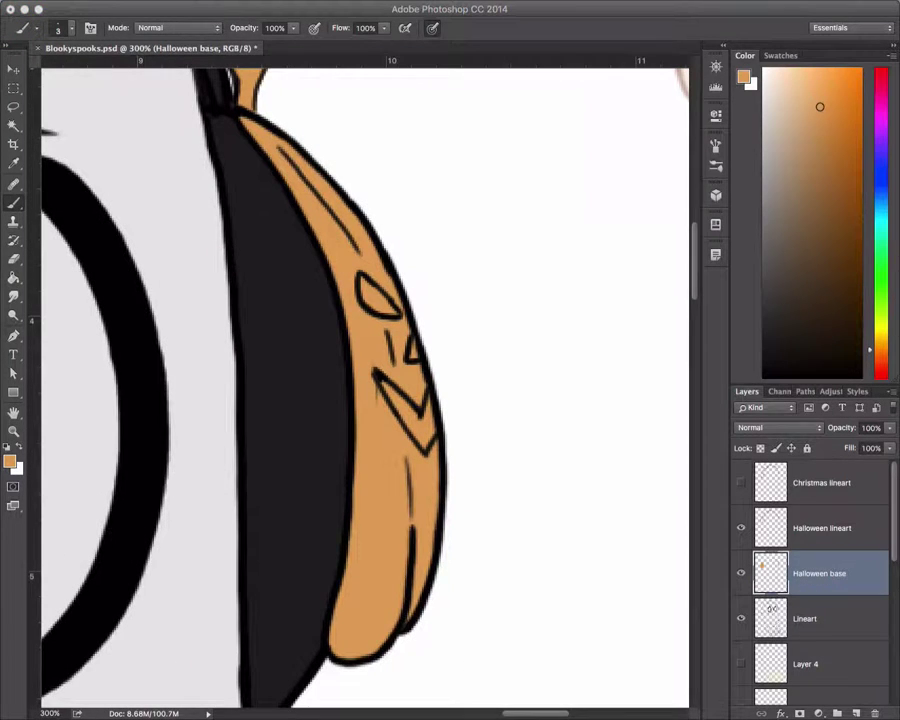
# Step: Try a yellow fill on the nose of the left ear cup's pumpkin
pyautogui.press('super+minus')
pyautogui.press('super+minus')
pyautogui.hscroll(-10, 365, 385)
pyautogui.click(880, 333)
pyautogui.press('super+plus')
pyautogui.press('super+plus')
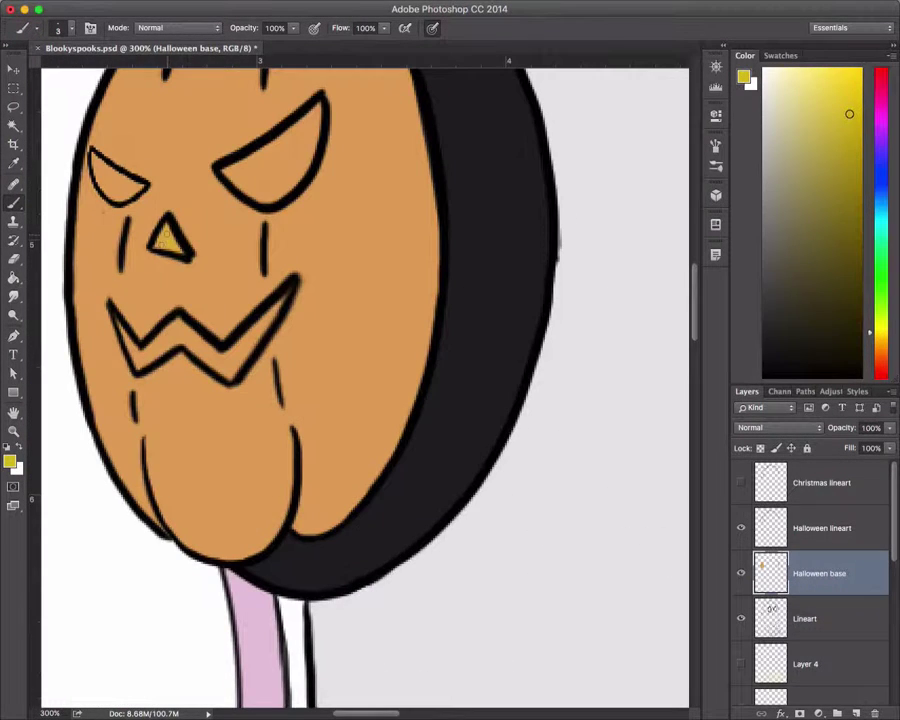
# Step: Select the eyes, noses and mouths of both pumpkins from the Halloween lineart layer with the Magic Wand
pyautogui.press('w')
pyautogui.hotkey('alt', ']')
pyautogui.hscroll(10, 365, 385)
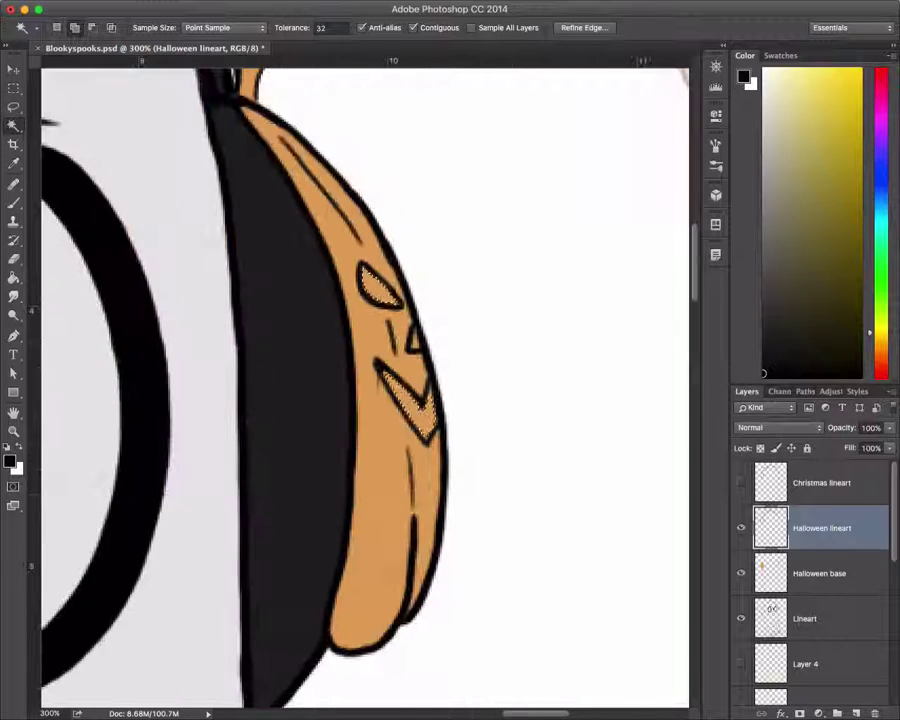
pyautogui.click(378, 287)
pyautogui.keyDown('shift'); pyautogui.click(410, 400); pyautogui.keyUp('shift')
# Step: Fill the facial features of both pumpkins with black on the Halloween base layer, including the mouth corners
pyautogui.press('b')
pyautogui.moveTo(366, 280); pyautogui.dragTo(395, 296)
pyautogui.hotkey('alt', '[')
pyautogui.hscroll(-10, 365, 385)
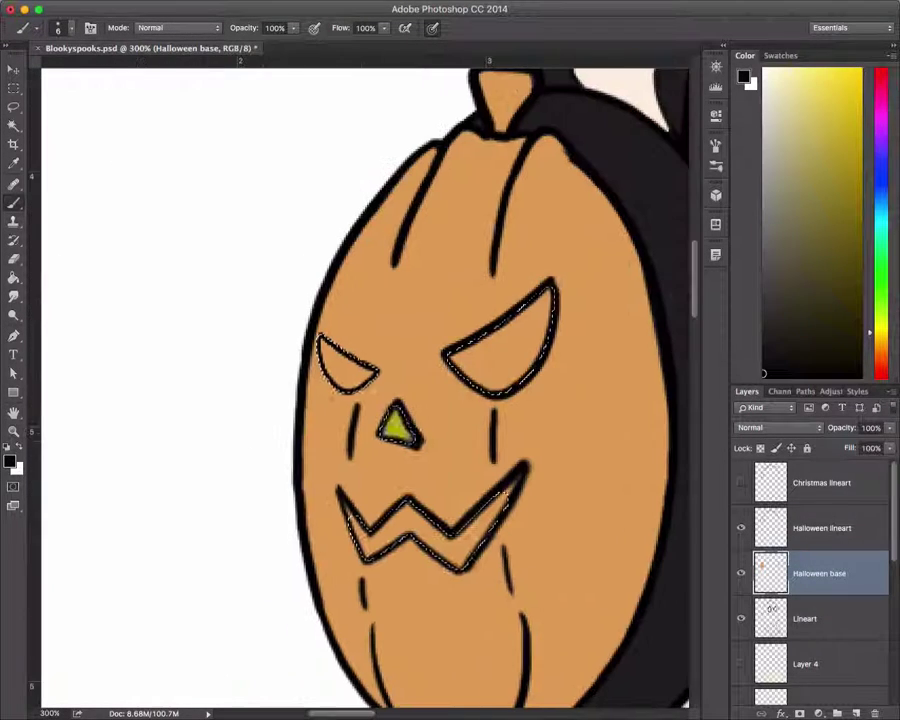
pyautogui.moveTo(390, 415); pyautogui.dragTo(405, 435)
pyautogui.moveTo(330, 355); pyautogui.dragTo(365, 380)
pyautogui.moveTo(460, 360); pyautogui.dragTo(545, 300)
pyautogui.moveTo(503, 493); pyautogui.dragTo(360, 510)
pyautogui.press('super+d')
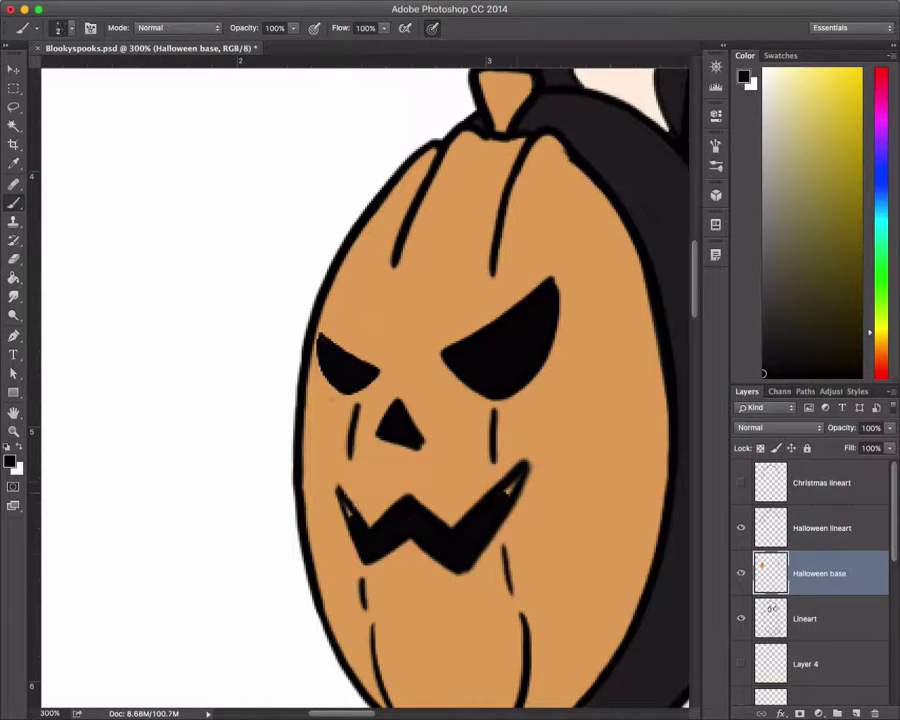
pyautogui.hscroll(15, 497, 514)
pyautogui.scroll(-4, 356, 218)
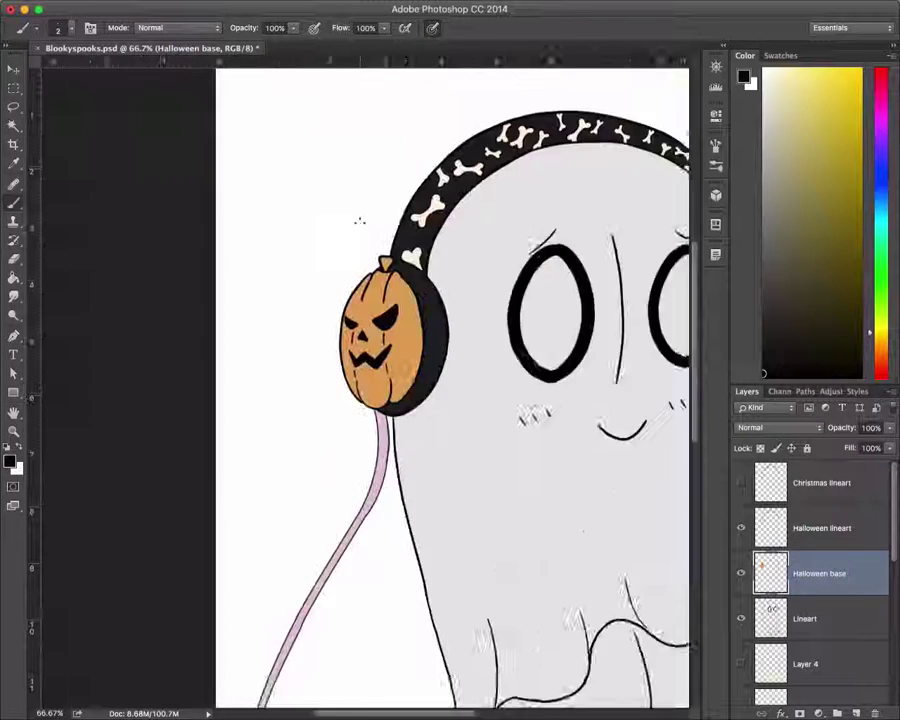
# Step: Hide the Halloween layers, show Christmas lineart and add a layer named "Christmas base" beneath it
pyautogui.scroll(1, 356, 218)
pyautogui.click(741, 573)
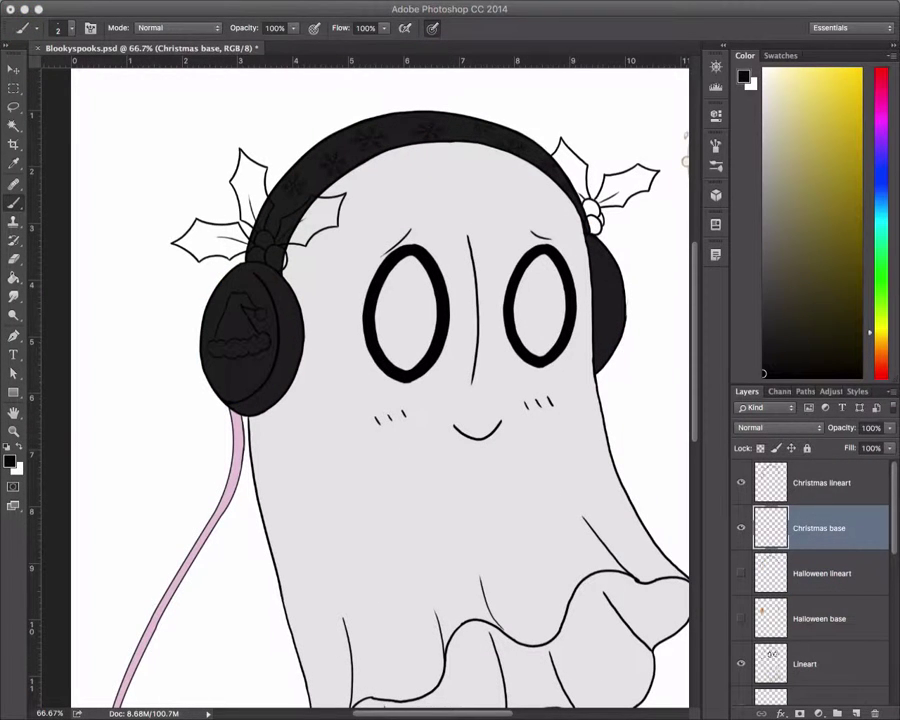
# Step: Select the holly leaves from the Christmas lineart and fill them with dark green on Christmas base
pyautogui.click(871, 292)
pyautogui.press('w')
pyautogui.hotkey('alt', ']')
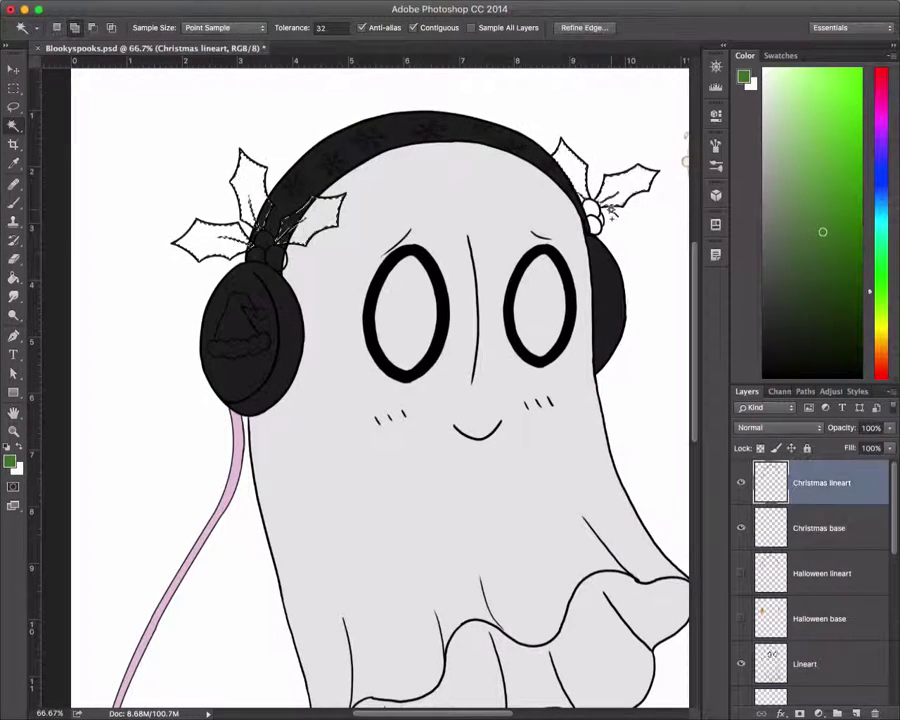
pyautogui.click(248, 182)
pyautogui.press('b')
pyautogui.moveTo(250, 204)
pyautogui.mouseDown()
pyautogui.moveTo(262, 216)
pyautogui.moveTo(250, 185)
pyautogui.moveTo(212, 232)
pyautogui.moveTo(305, 225)
pyautogui.moveTo(318, 212)
pyautogui.mouseUp()
pyautogui.hotkey('alt', '[')
pyautogui.moveTo(570, 160); pyautogui.dragTo(630, 180)
pyautogui.hotkey('ctrl', 'd')
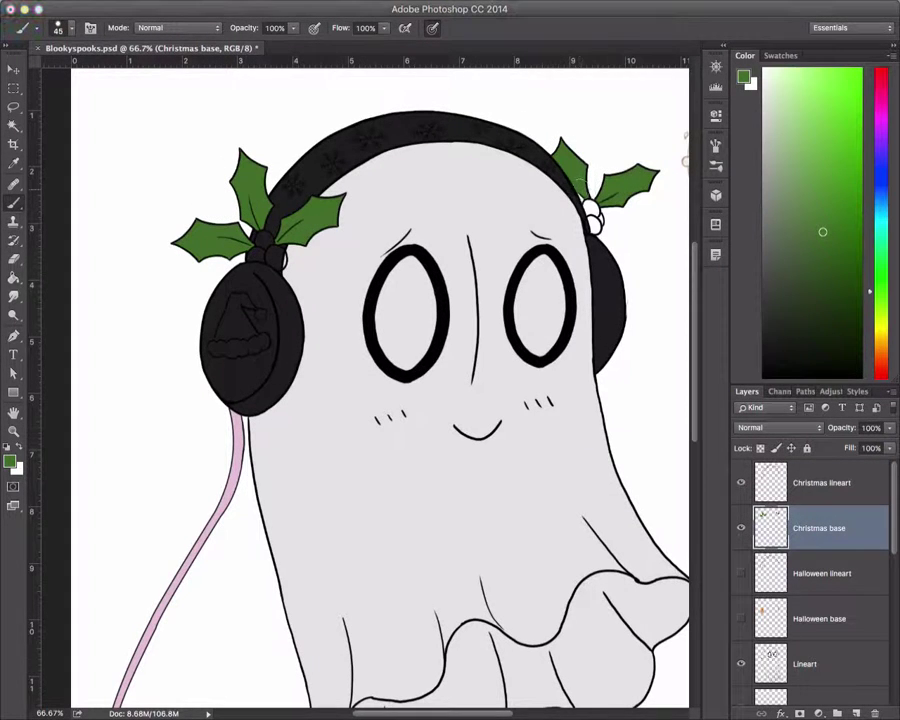
# Step: Fill the remaining gaps in the holly leaves beside the right ear cup with green, using an 8 px brush
pyautogui.scroll(3, 686, 150)
pyautogui.hscroll(4, 686, 150)
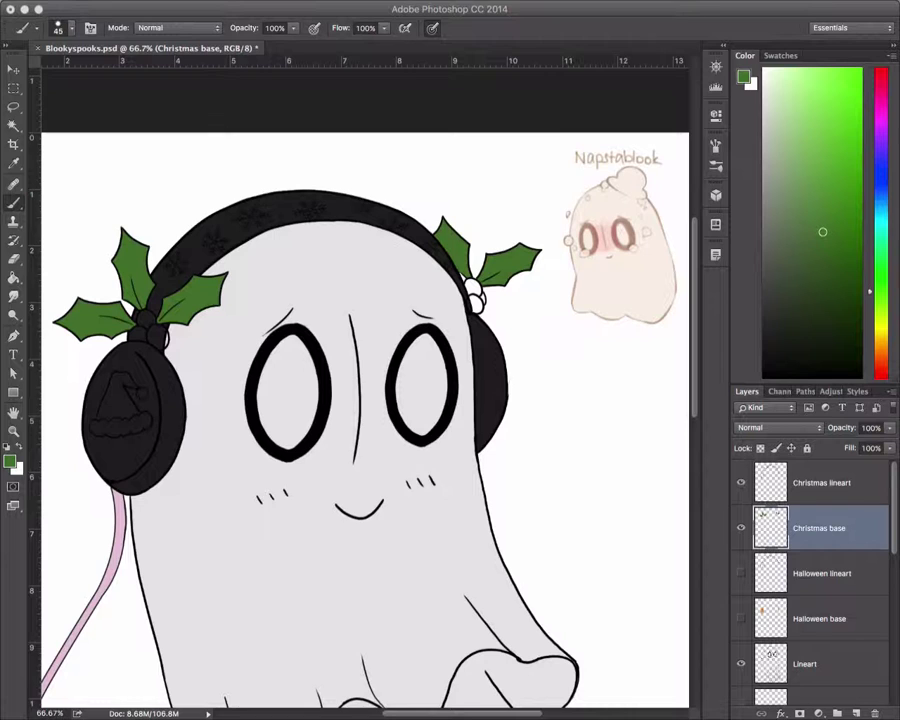
pyautogui.scroll(3, 452, 220)
pyautogui.press('w')
pyautogui.hotkey('alt', ']')
pyautogui.press('b')
pyautogui.hotkey('alt', '[')
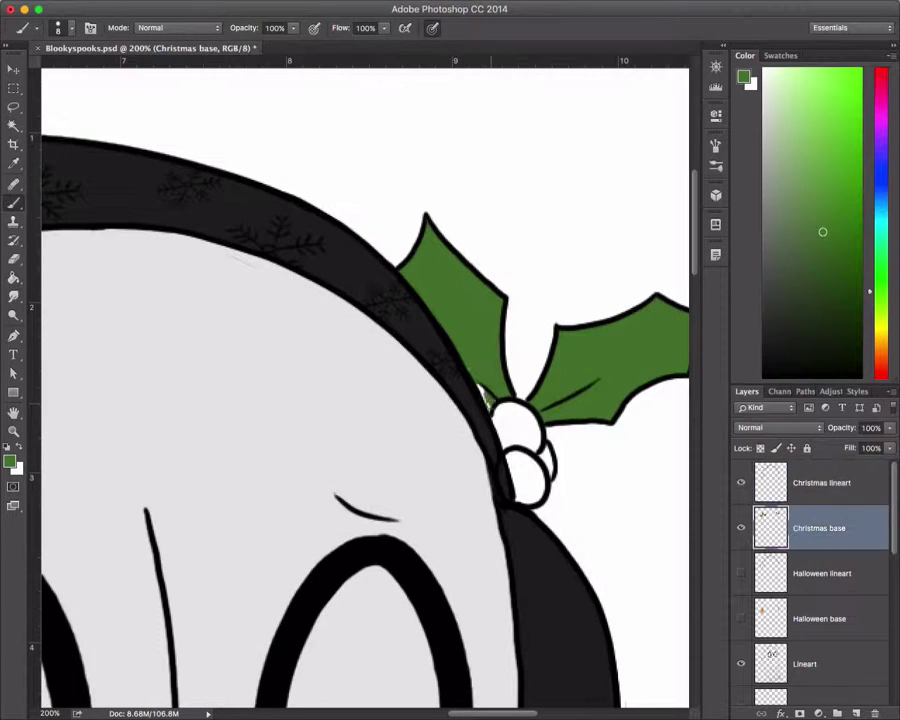
pyautogui.hscroll(-10, 365, 385)
pyautogui.scroll(-2, 365, 385)
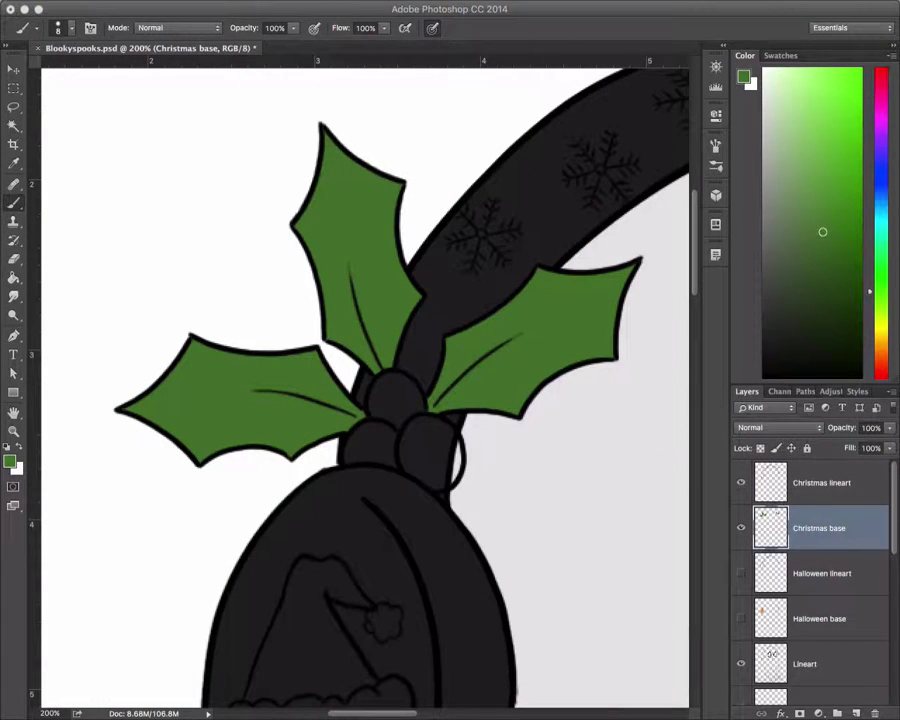
# Step: Select the holly berries on both sides from the Christmas lineart and paint them red on Christmas base with a 15 px brush
pyautogui.hotkey('alt', ']')
pyautogui.scroll(-3, 365, 385)
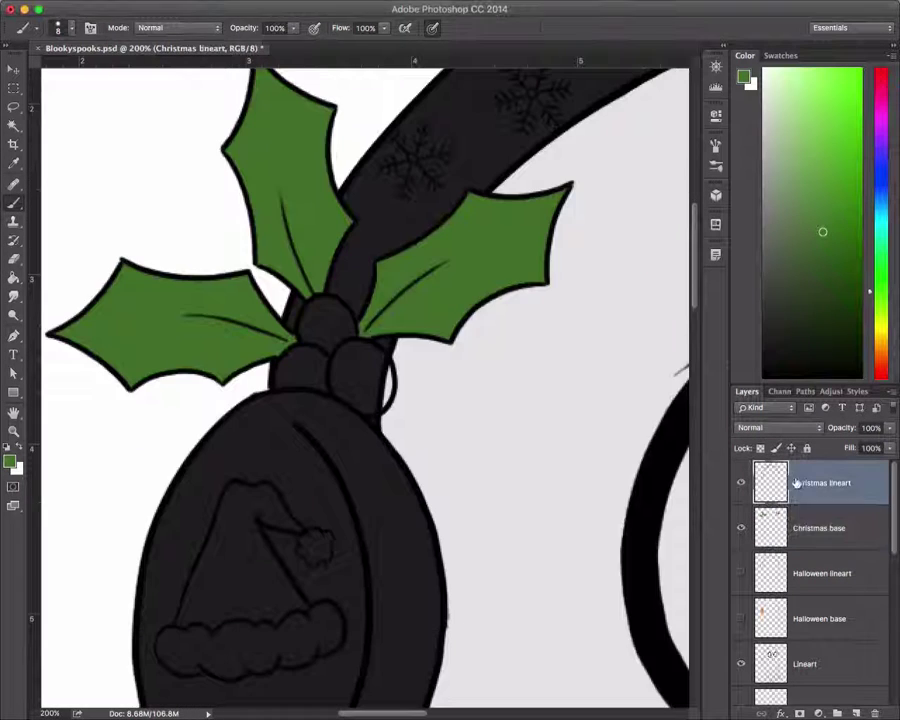
pyautogui.hscroll(10, 365, 385)
pyautogui.press('w')
pyautogui.click(262, 300)
pyautogui.press('b')
pyautogui.hotkey('alt', '[')
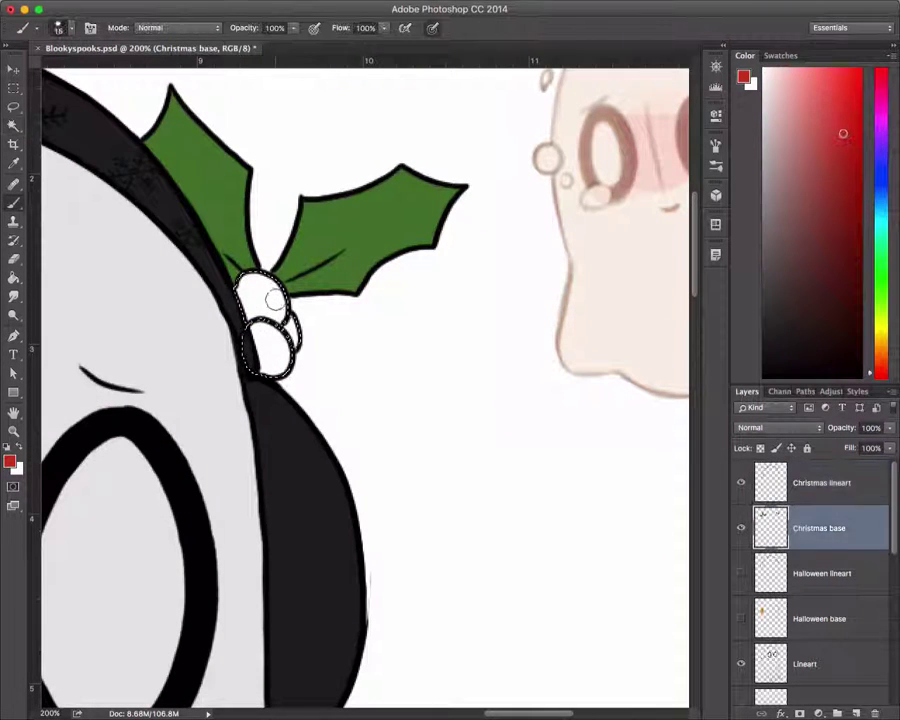
pyautogui.moveTo(262, 295); pyautogui.dragTo(270, 345)
pyautogui.hscroll(-12, 365, 385)
pyautogui.scroll(-2, 365, 385)
pyautogui.moveTo(300, 300)
pyautogui.mouseDown()
pyautogui.moveTo(317, 267)
pyautogui.moveTo(330, 320)
pyautogui.mouseUp()
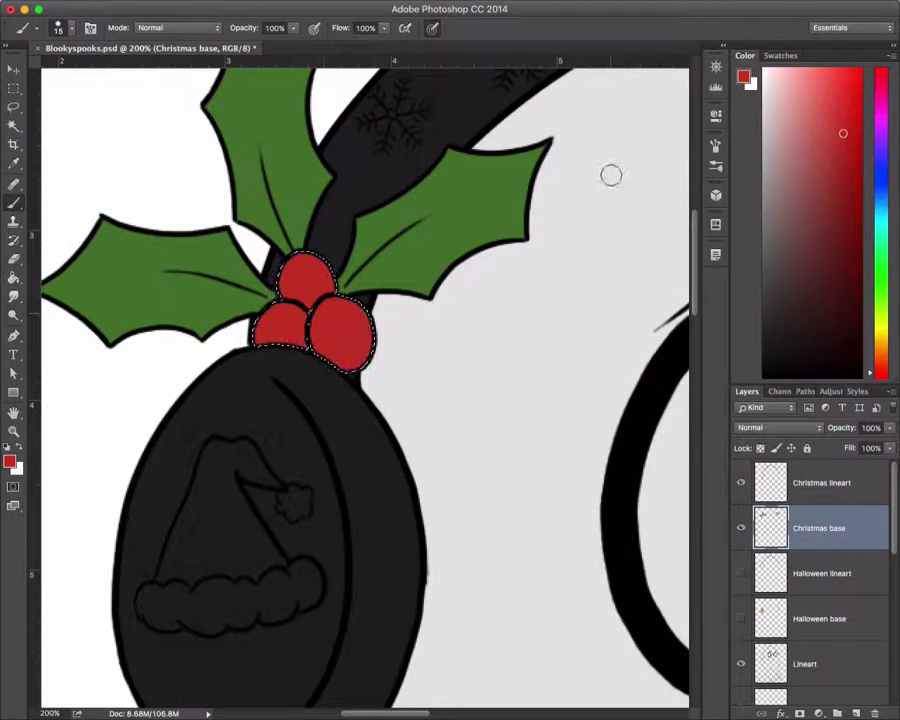
# Step: Select the Santa hat's cone on the left ear cup and fill it with a darker red on Christmas base
pyautogui.press('super+minus')
pyautogui.press('super+minus')
pyautogui.press('super+minus')
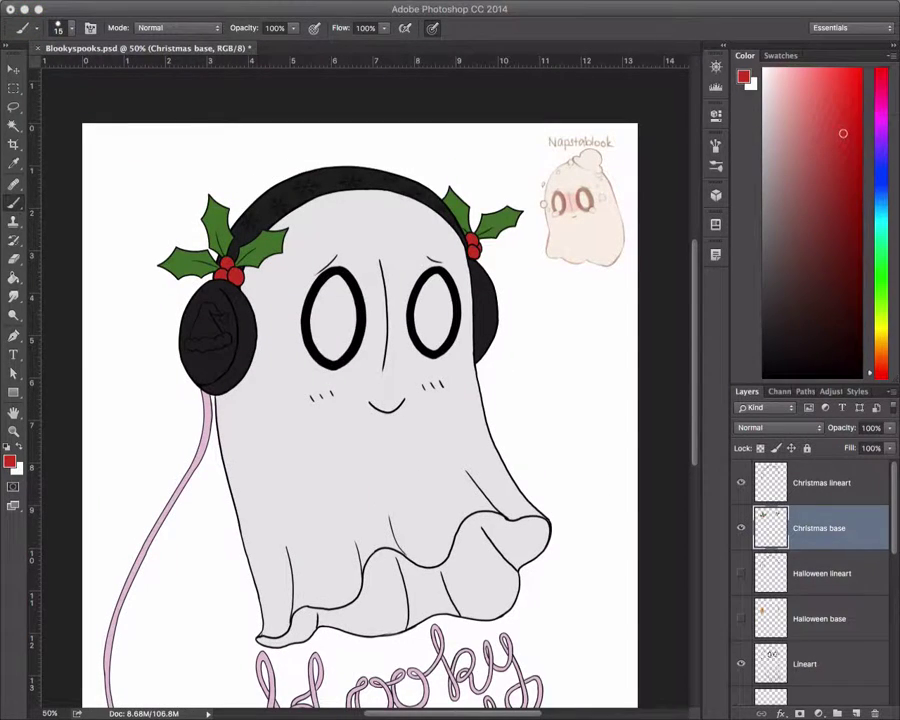
pyautogui.hscroll(-5, 380, 400)
pyautogui.scroll(-2, 380, 400)
pyautogui.press('super+equal')
pyautogui.press('w')
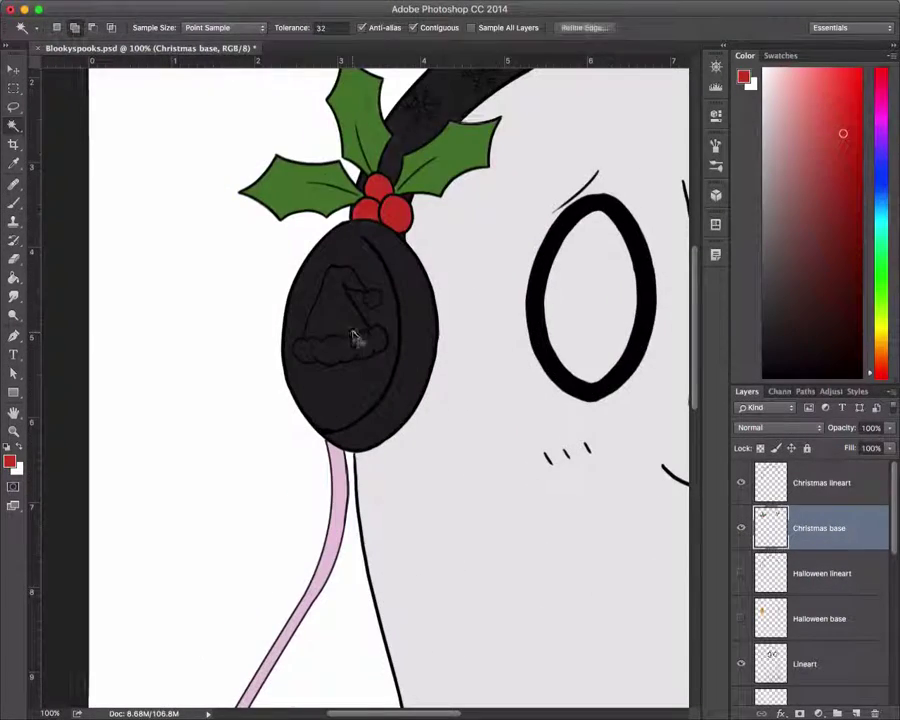
pyautogui.hotkey('alt', ']')
pyautogui.hotkey('alt', '[')
pyautogui.press('b')
pyautogui.moveTo(335, 325)
pyautogui.mouseDown()
pyautogui.moveTo(352, 321)
pyautogui.moveTo(355, 287)
pyautogui.mouseUp()
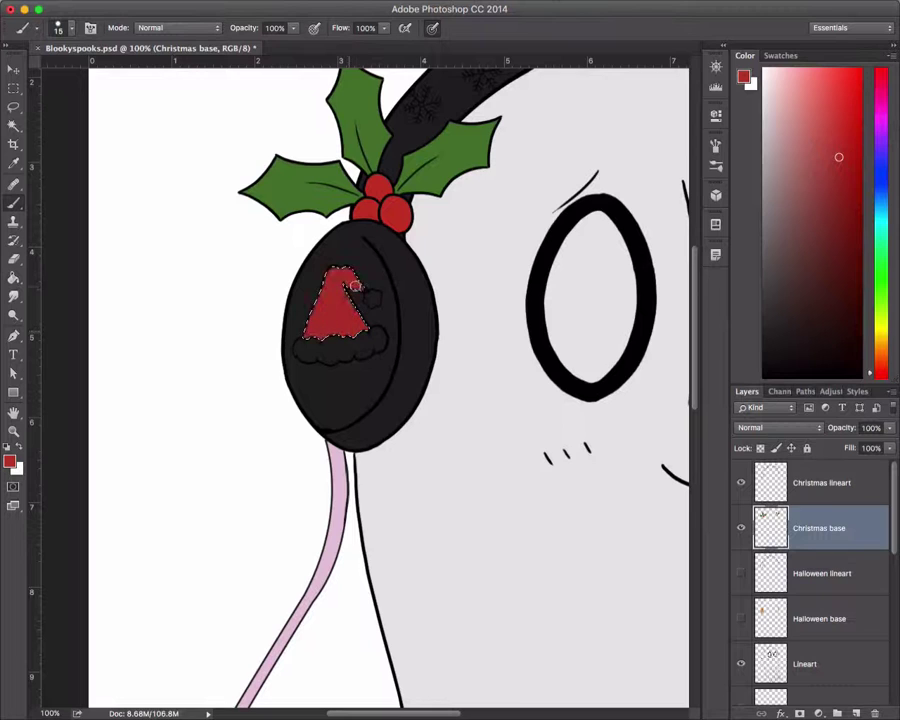
pyautogui.press('super+equal')
pyautogui.press('super+equal')
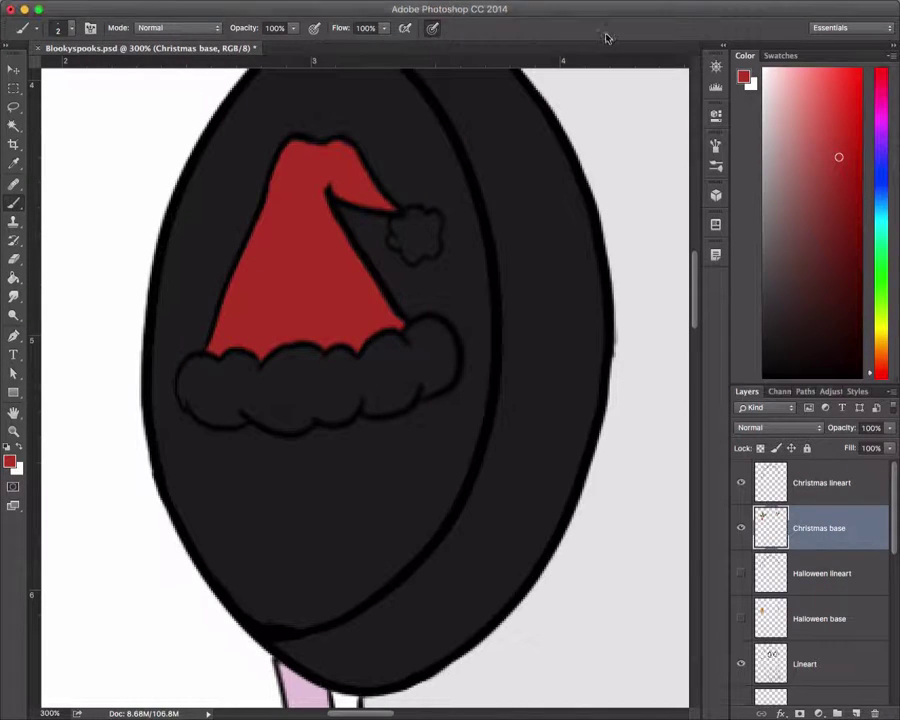
# Step: Fill the Santa hat's pompom and fur trim with off-white and clean their edges with a 2 px eraser
pyautogui.press('w')
pyautogui.hotkey('alt', ']')
pyautogui.hotkey('alt', '[')
pyautogui.press('b')
pyautogui.click(763, 97)
pyautogui.moveTo(412, 225)
pyautogui.mouseDown()
pyautogui.moveTo(415, 240)
pyautogui.moveTo(325, 410)
pyautogui.moveTo(195, 385)
pyautogui.mouseUp()
pyautogui.press('super+d')
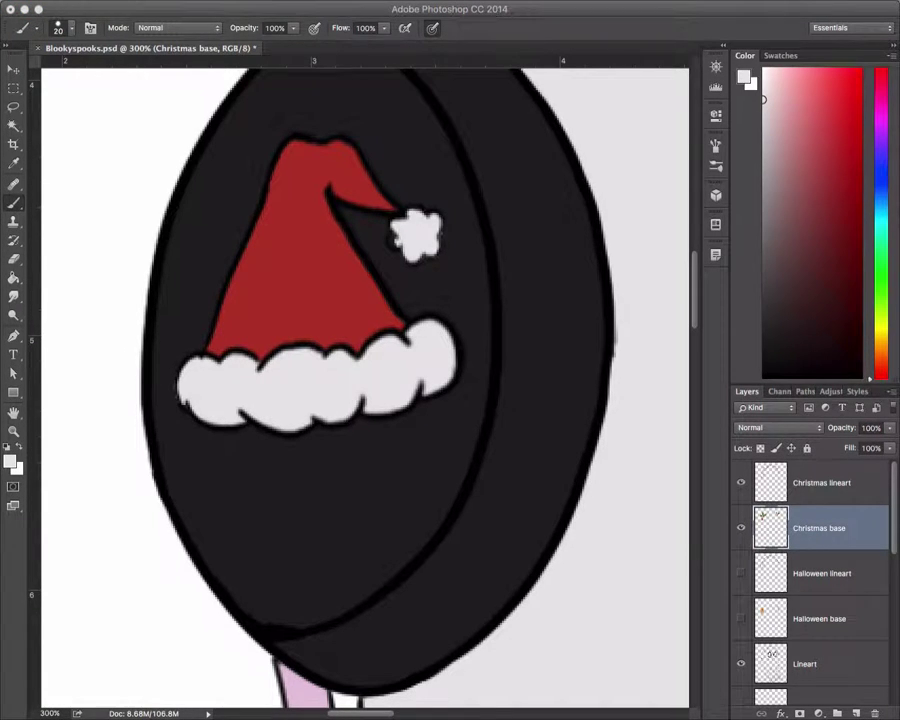
pyautogui.press('[')
pyautogui.press('e')
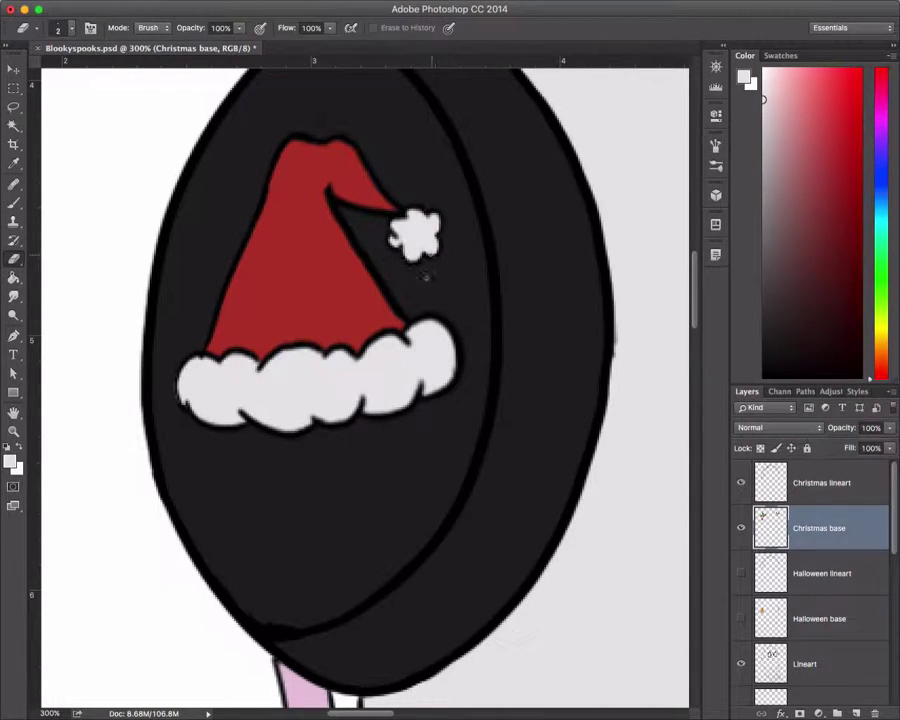
# Step: Hide the Christmas lineart and Christmas base layers and select the Background layer
pyautogui.press('super+minus')
pyautogui.press('super+minus')
pyautogui.press('super+minus')
pyautogui.scroll(-5, 180, 400)
pyautogui.scroll(5, 180, 400)
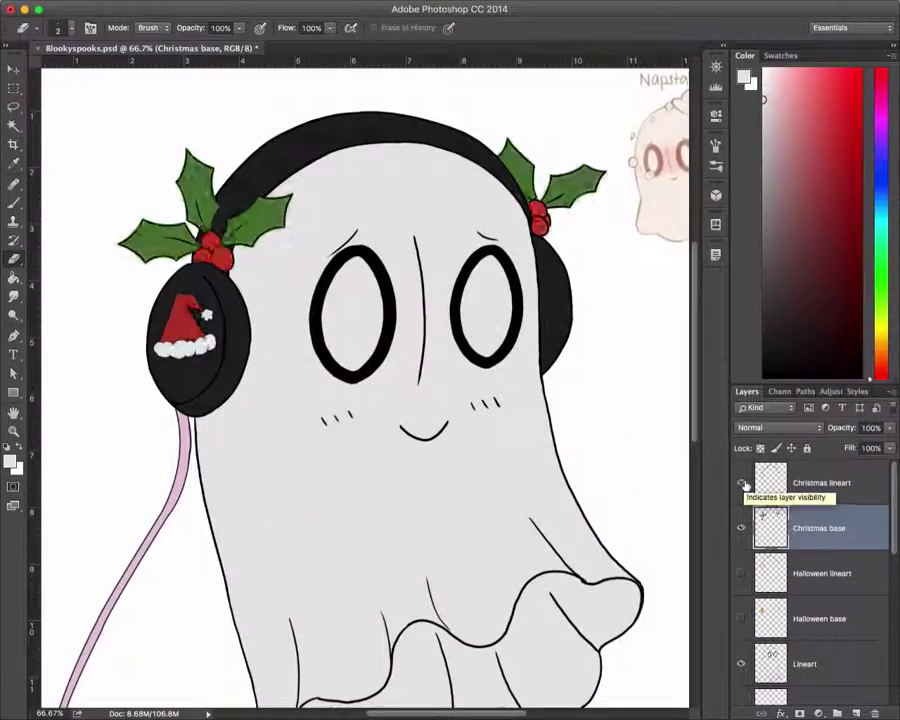
pyautogui.click(741, 483)
pyautogui.click(741, 527)
pyautogui.click(741, 584)
pyautogui.scroll(-5, 810, 600)
pyautogui.click(815, 690)
pyautogui.press('super+minus')
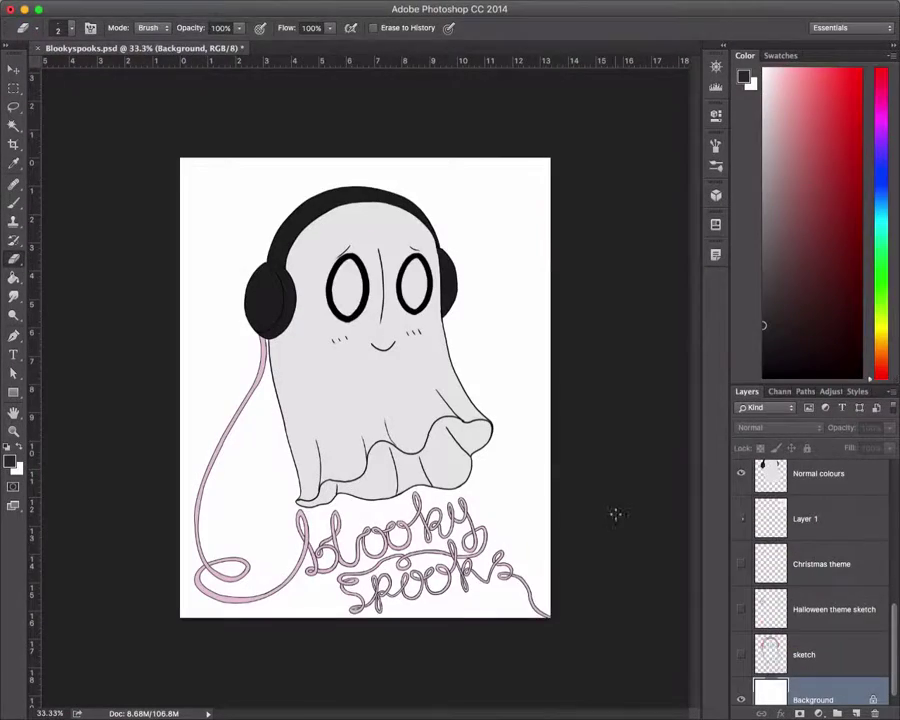
# Step: Paint the entire Background layer dark grey with a 500 px brush
pyautogui.press('b')
pyautogui.moveTo(617, 514)
pyautogui.mouseDown()
pyautogui.moveTo(575, 572)
pyautogui.moveTo(525, 337)
pyautogui.moveTo(200, 314)
pyautogui.moveTo(508, 310)
pyautogui.moveTo(372, 595)
pyautogui.mouseUp()
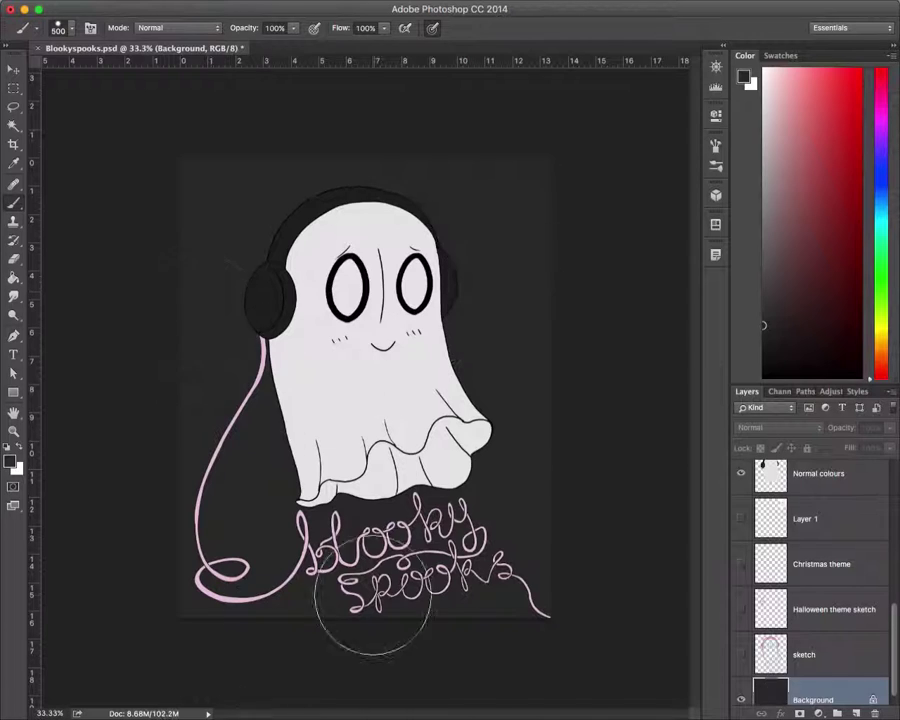
pyautogui.scroll(-1, 745, 640)
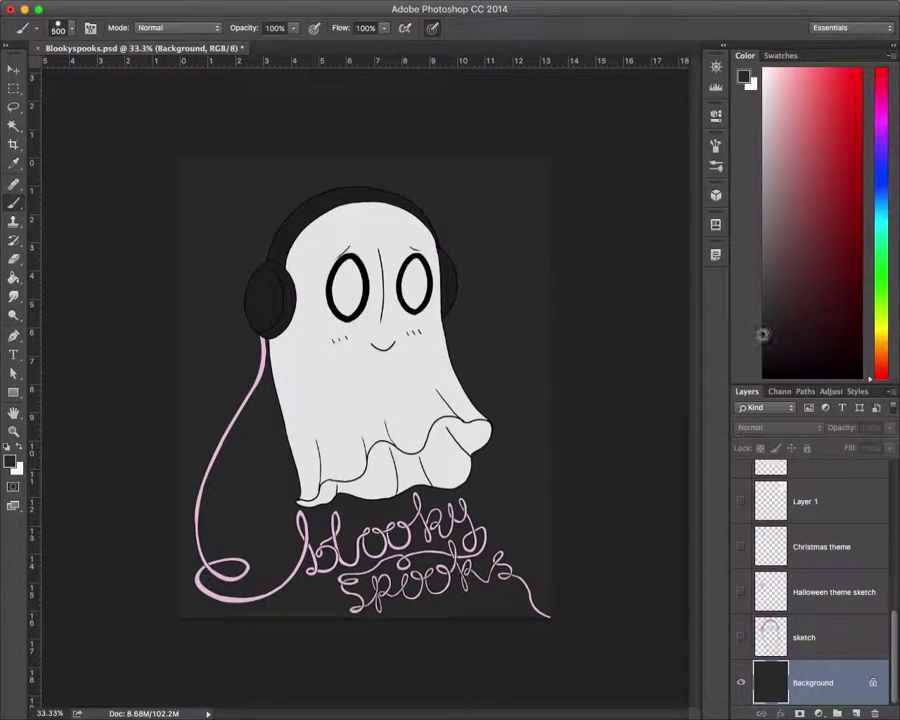
# Step: Choose a textured brush and cover the backdrop around the ghost with near-black strokes on a new layer above Background
pyautogui.click(63, 27)
pyautogui.click(377, 53)
pyautogui.click(420, 110)
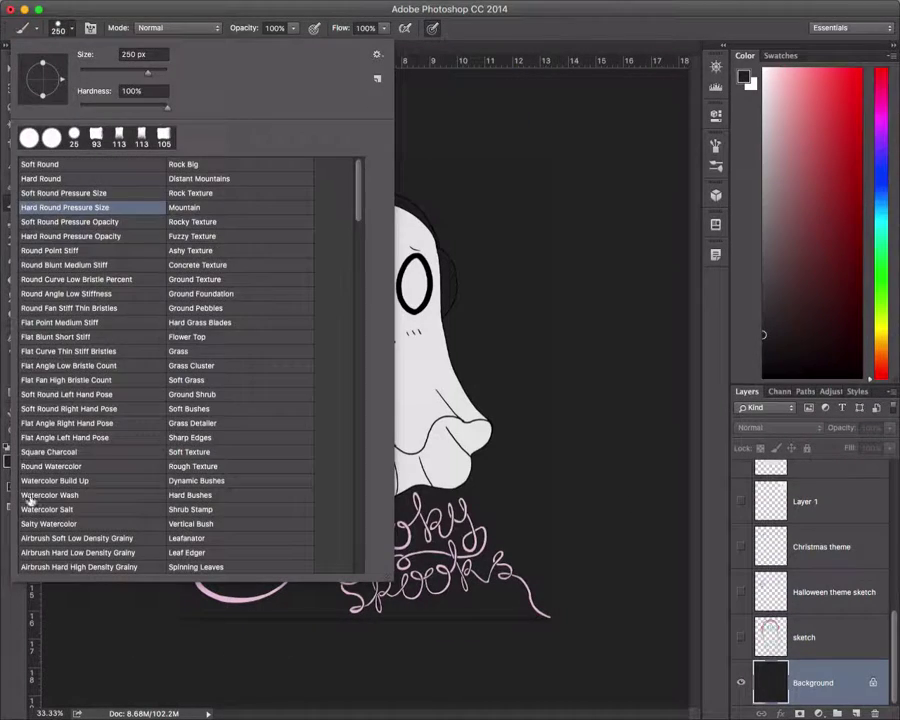
pyautogui.press('Escape')
pyautogui.press('super+alt+shift+n')
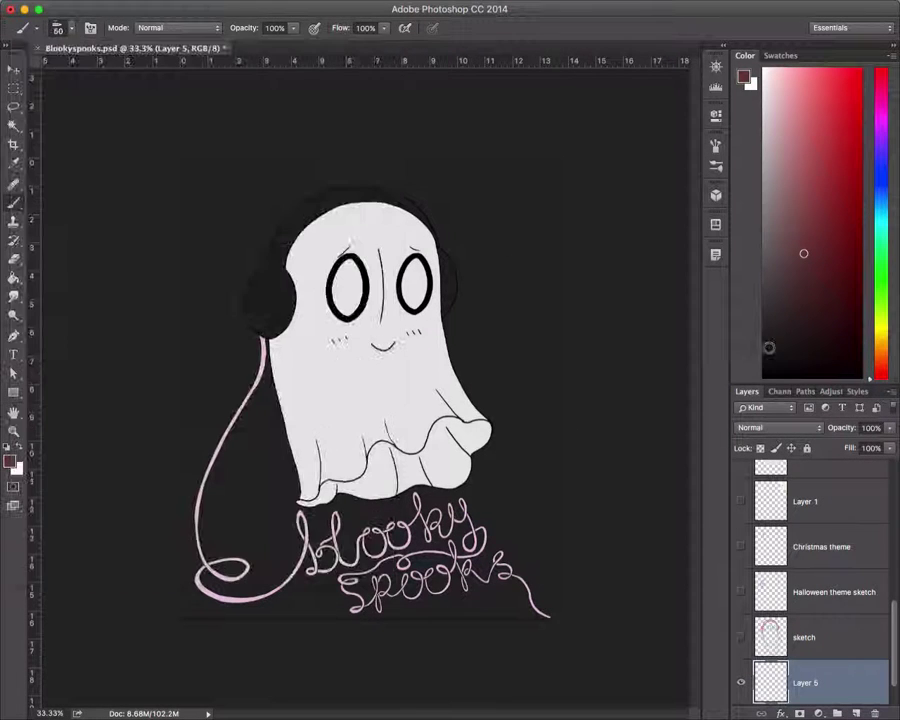
pyautogui.keyDown('alt'); pyautogui.click(500, 200); pyautogui.keyUp('alt')
pyautogui.press(']')
pyautogui.press(']')
pyautogui.press(']')
pyautogui.press(']')
pyautogui.moveTo(492, 177)
pyautogui.mouseDown()
pyautogui.moveTo(532, 412)
pyautogui.moveTo(474, 614)
pyautogui.moveTo(203, 468)
pyautogui.moveTo(190, 250)
pyautogui.mouseUp()
# Step: Darken the backdrop texture on Layer 5 with black strokes using 150 px and 90 px textured brushes
pyautogui.click(70, 27)
pyautogui.click(50, 466)
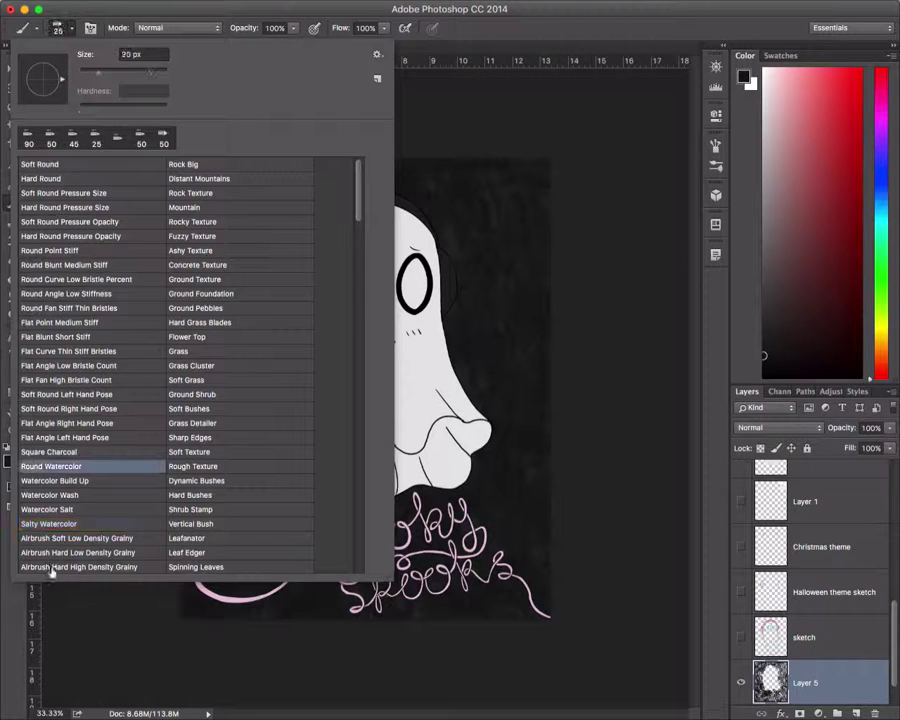
pyautogui.click(765, 355)
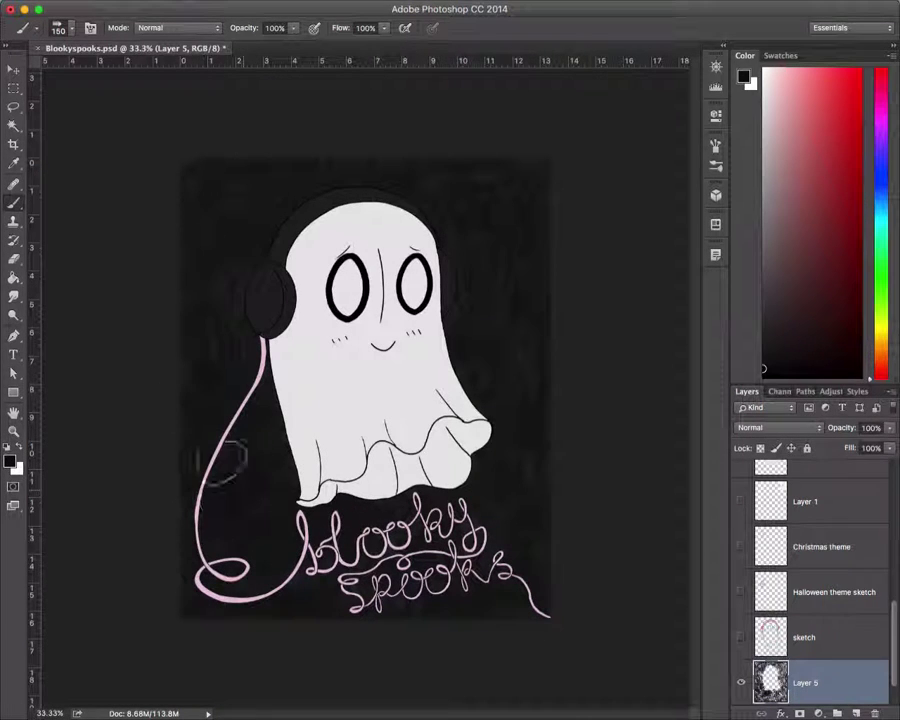
pyautogui.click(58, 27)
pyautogui.click(98, 482)
pyautogui.press('Return')
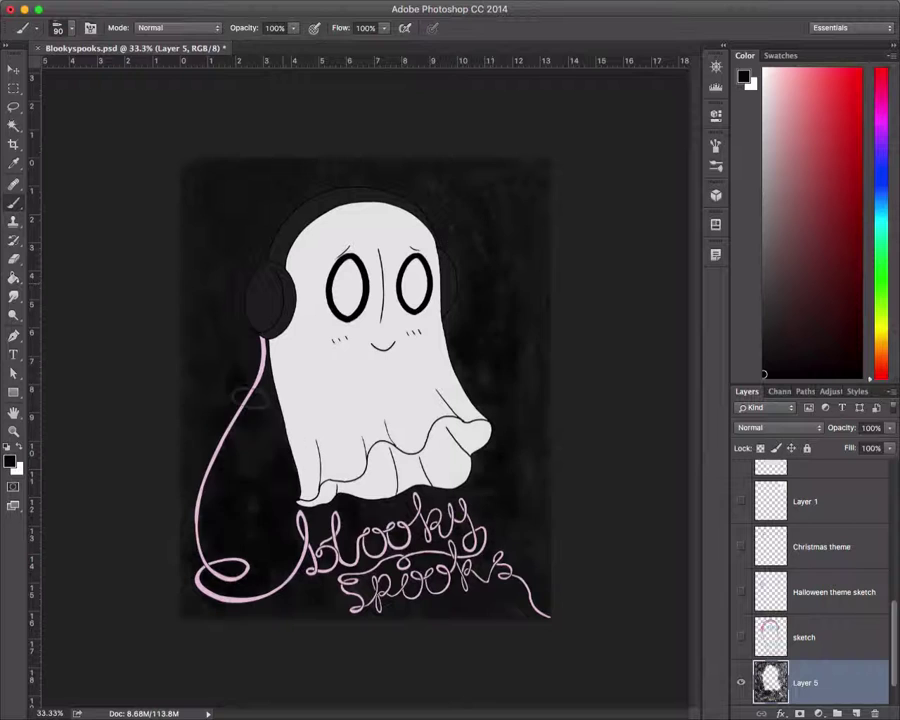
# Step: Build up streaky dark grey texture over the backdrop on Layer 5 with a 70 px brush
pyautogui.click(58, 27)
pyautogui.click(60, 371)
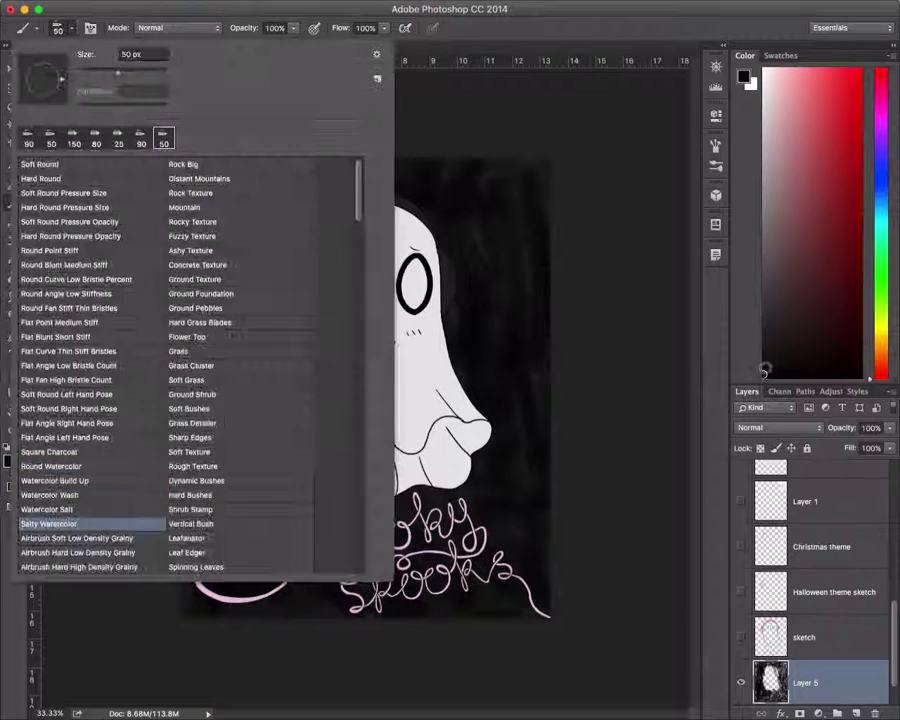
pyautogui.press('Return')
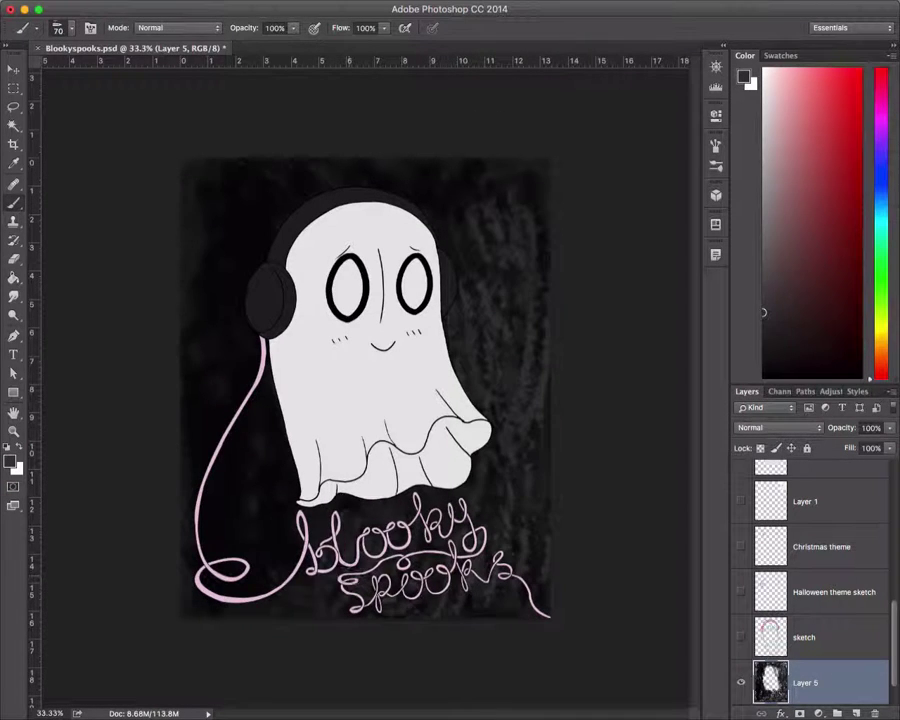
pyautogui.press(']')
pyautogui.press(']')
pyautogui.click(764, 323)
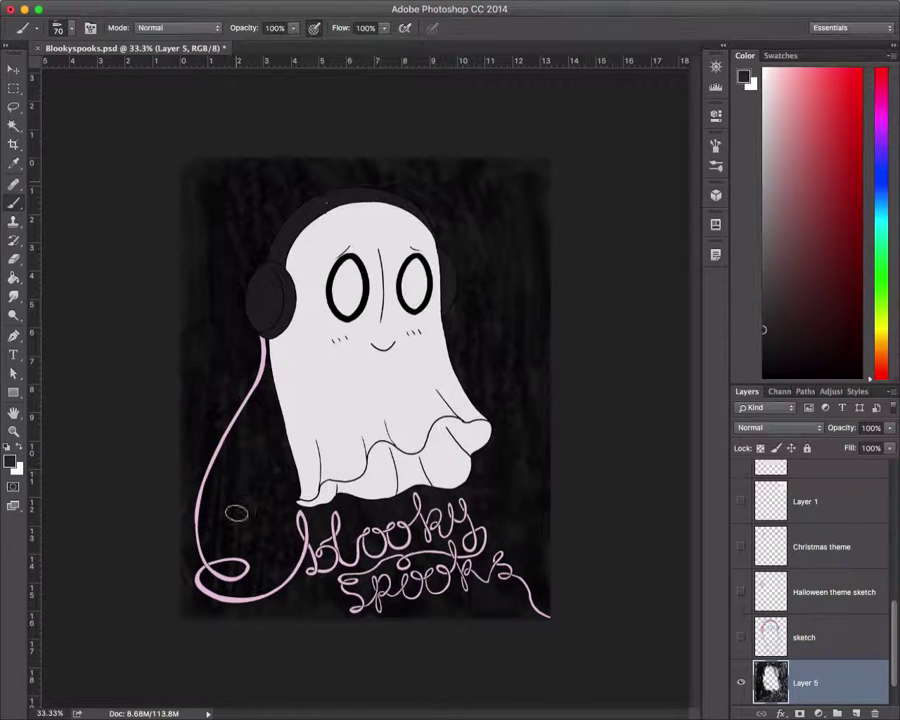
# Step: Choose the four-pointed star brush and enable scattering with count 5 and shape dynamics with 20% size jitter
pyautogui.click(58, 27)
pyautogui.click(270, 486)
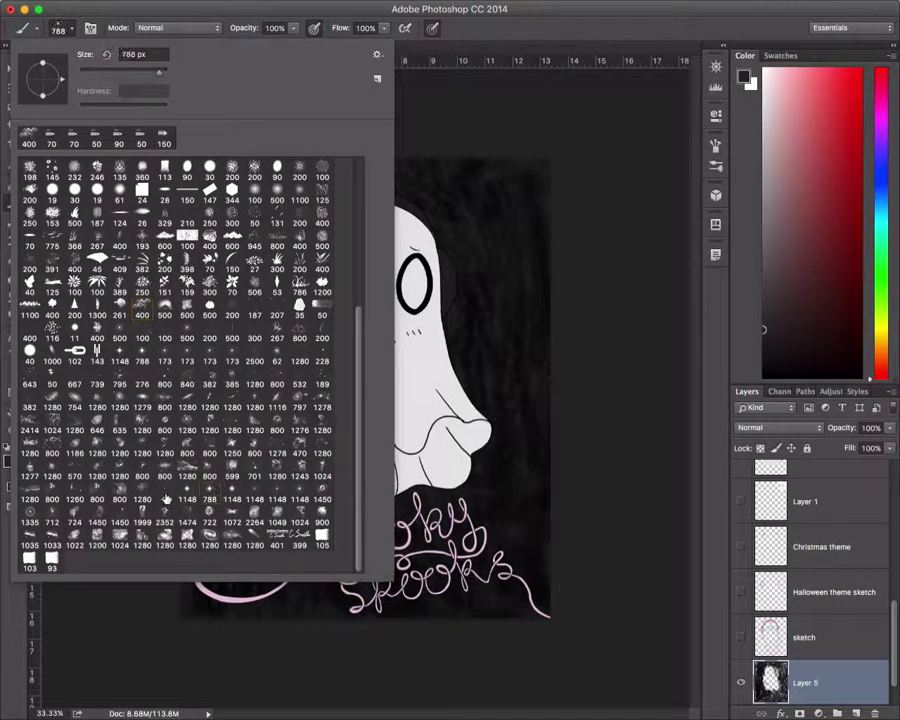
pyautogui.click(90, 27)
pyautogui.click(460, 202)
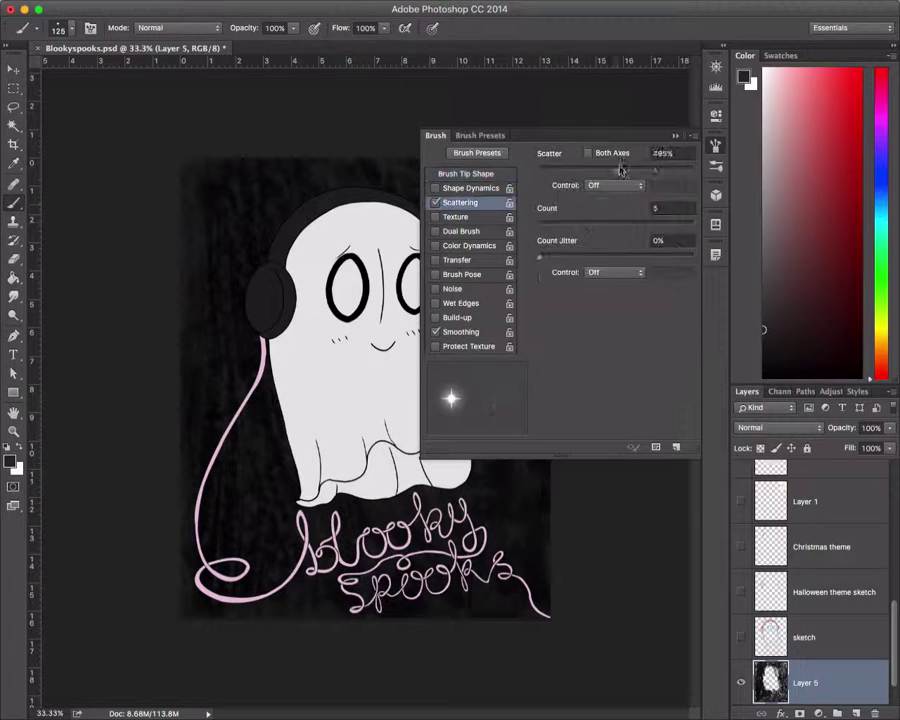
pyautogui.click(456, 190)
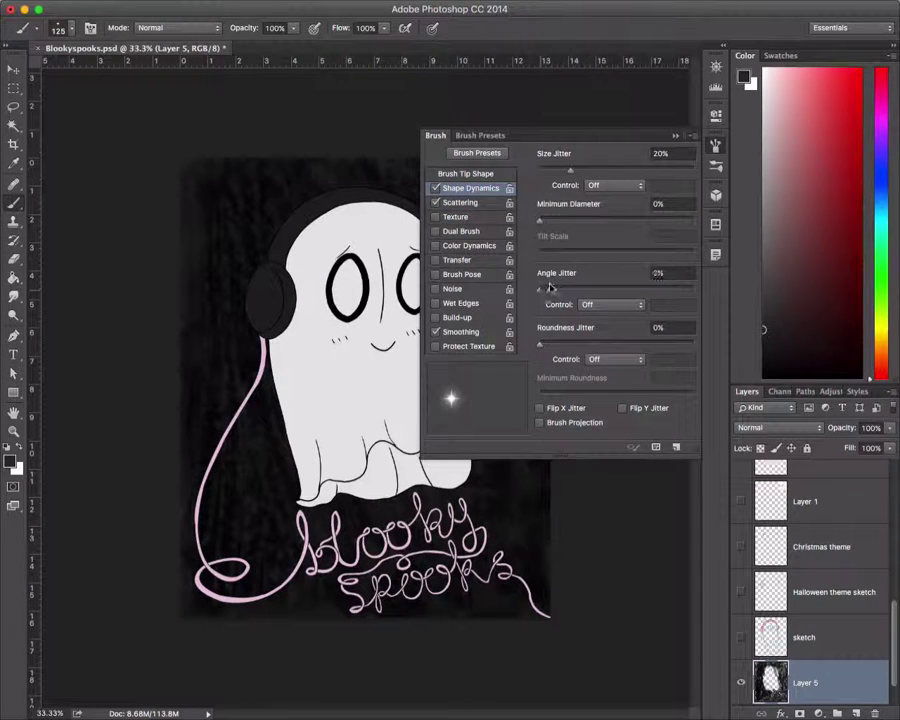
pyautogui.press('F5')
# Step: Adjust the star brush's spacing and scatter light grey stars across the sky on a new layer at about 150 px
pyautogui.hotkey('ctrl', 'shift', 'alt', 'n')
pyautogui.moveTo(492, 261); pyautogui.dragTo(300, 400)
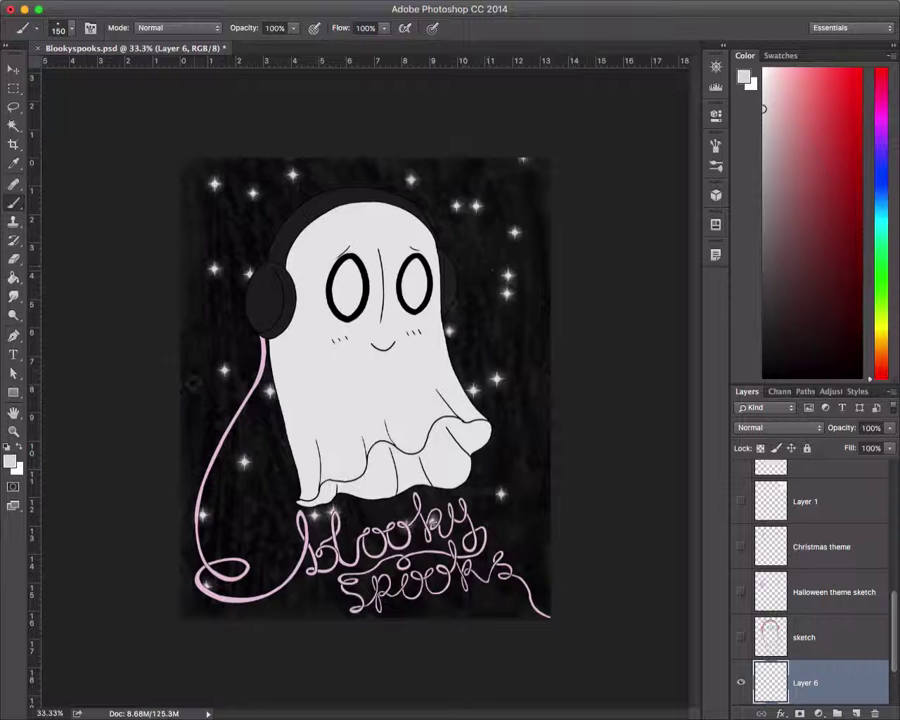
pyautogui.hotkey('ctrl', 'z')
pyautogui.click(714, 145)
pyautogui.click(470, 199)
pyautogui.click(462, 173)
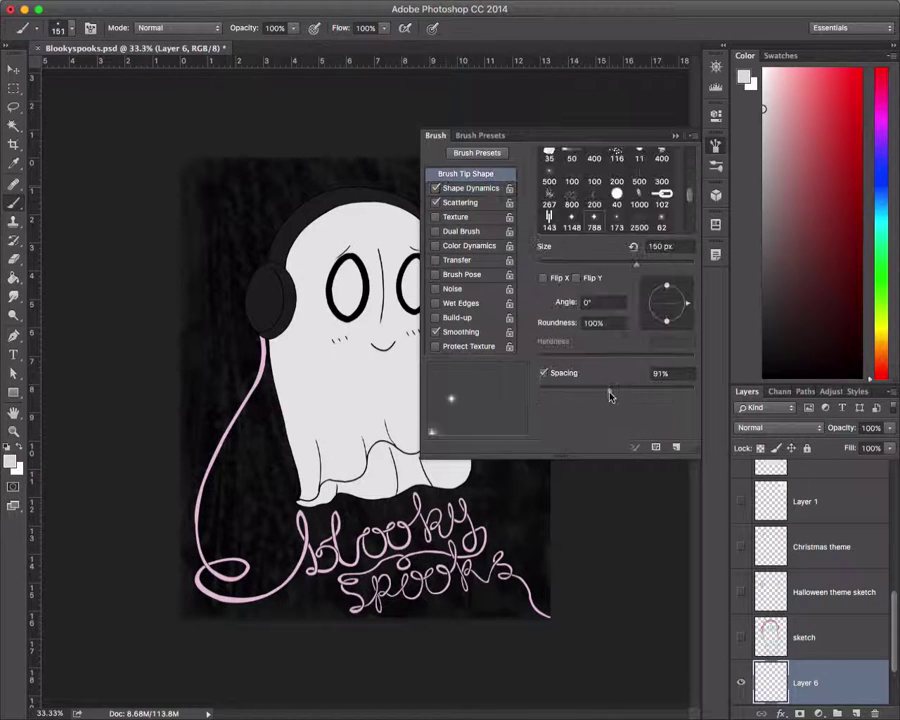
pyautogui.press('F5')
pyautogui.moveTo(537, 562)
pyautogui.mouseDown()
pyautogui.moveTo(200, 250)
pyautogui.moveTo(340, 200)
pyautogui.mouseUp()
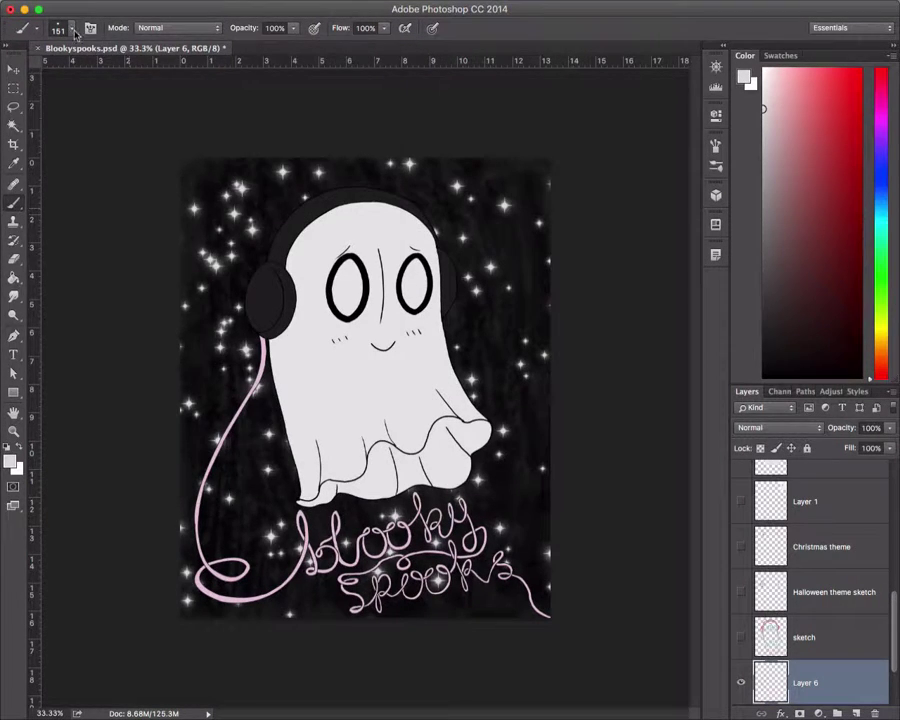
# Step: Stamp a light orange galaxy beside the ghost's right side on a new layer with the 1279 px galaxy brush
pyautogui.click(56, 27)
pyautogui.hotkey('ctrl', 'shift', 'alt', 'n')
pyautogui.click(871, 119)
pyautogui.click(801, 92)
pyautogui.moveTo(871, 119); pyautogui.dragTo(871, 347)
pyautogui.click(490, 325)
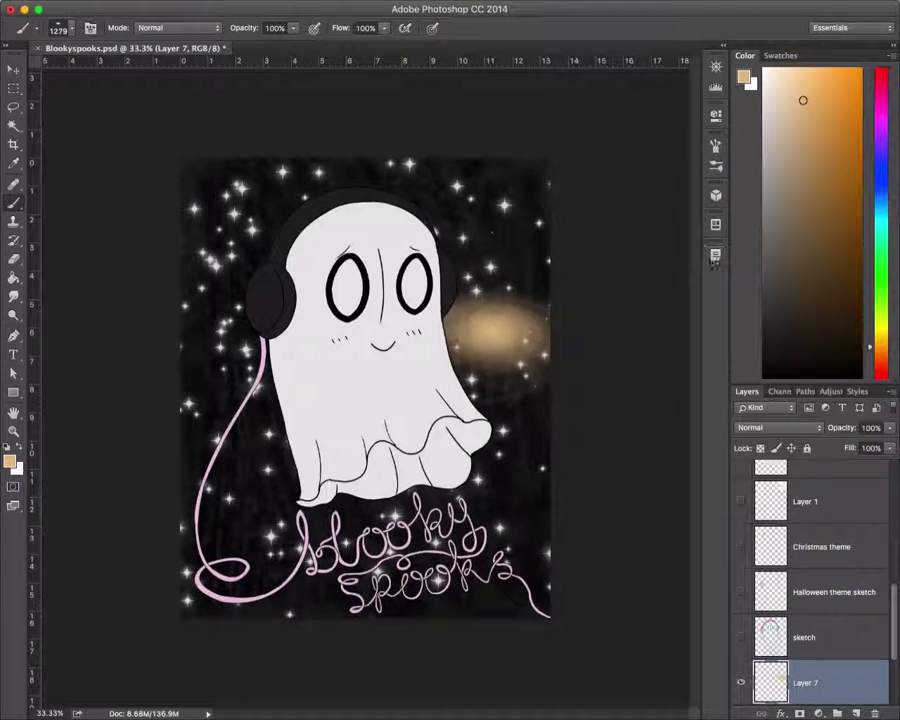
# Step: Set the galaxy brush's angle jitter to 59% and stamp a second orange galaxy near the headphone cord
pyautogui.press('F5')
pyautogui.click(470, 188)
pyautogui.moveTo(548, 289); pyautogui.dragTo(630, 289)
pyautogui.press('F5')
pyautogui.click(520, 320)
pyautogui.press('F5')
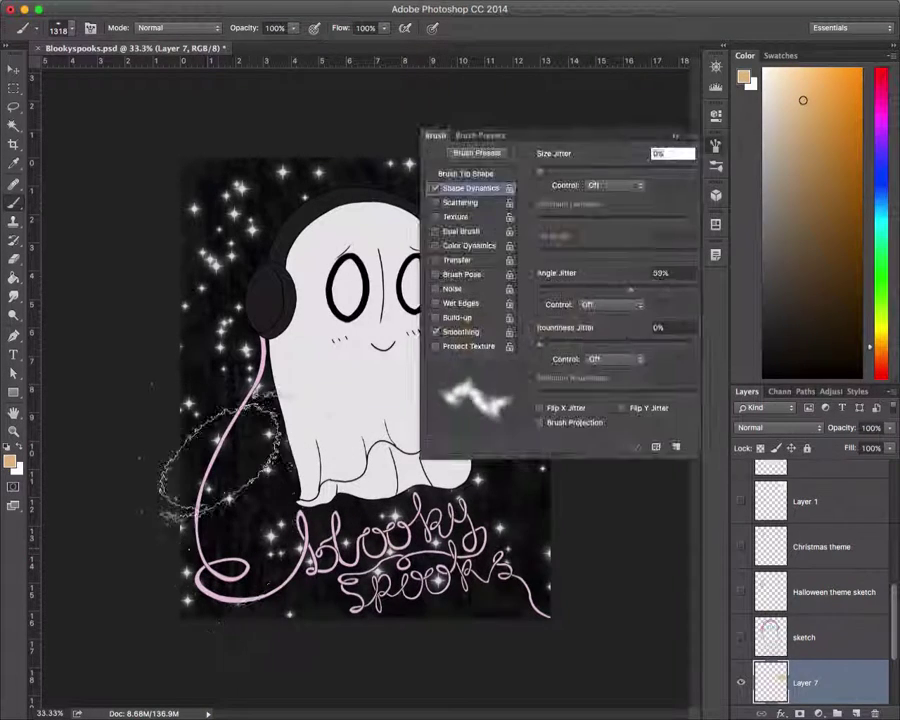
pyautogui.moveTo(230, 470); pyautogui.dragTo(265, 490)
# Step: Stamp pale blue galaxies at the sky's upper left and lower right, and pink ones above and below the ghost
pyautogui.click(871, 310)
pyautogui.moveTo(220, 200); pyautogui.dragTo(300, 380)
pyautogui.click(871, 110)
pyautogui.press('F5')
pyautogui.moveTo(400, 170); pyautogui.dragTo(520, 420)
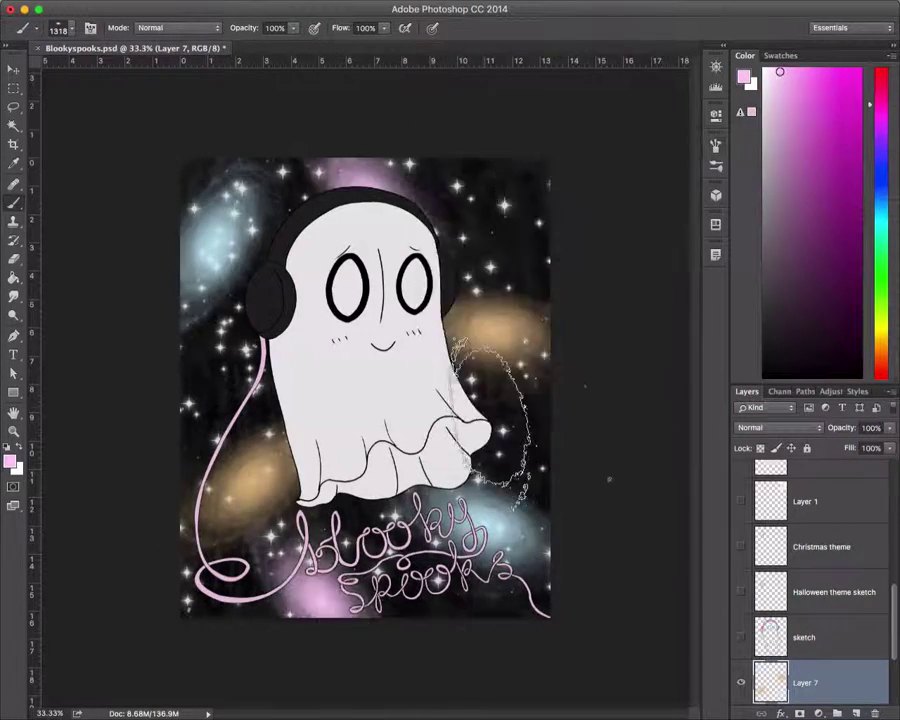
# Step: Paint pale pink nebula clouds around the ghost on a new layer with a 1280 px nebula brush
pyautogui.click(56, 27)
pyautogui.doubleClick(97, 407)
pyautogui.click(856, 713)
pyautogui.moveTo(470, 260); pyautogui.dragTo(580, 490)
pyautogui.moveTo(140, 380); pyautogui.dragTo(220, 510)
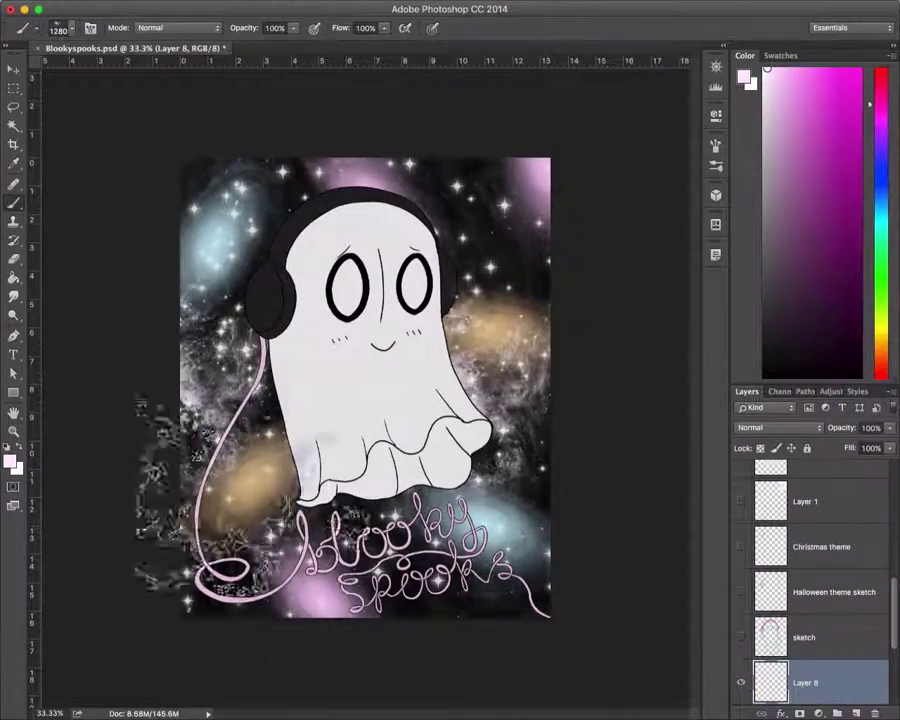
pyautogui.moveTo(200, 100); pyautogui.dragTo(520, 300)
# Step: Stack the star layer above the galaxy and nebula layers and add fine star dust with a 2352 px brush
pyautogui.scroll(-3, 813, 600)
pyautogui.moveTo(810, 682); pyautogui.dragTo(800, 570)
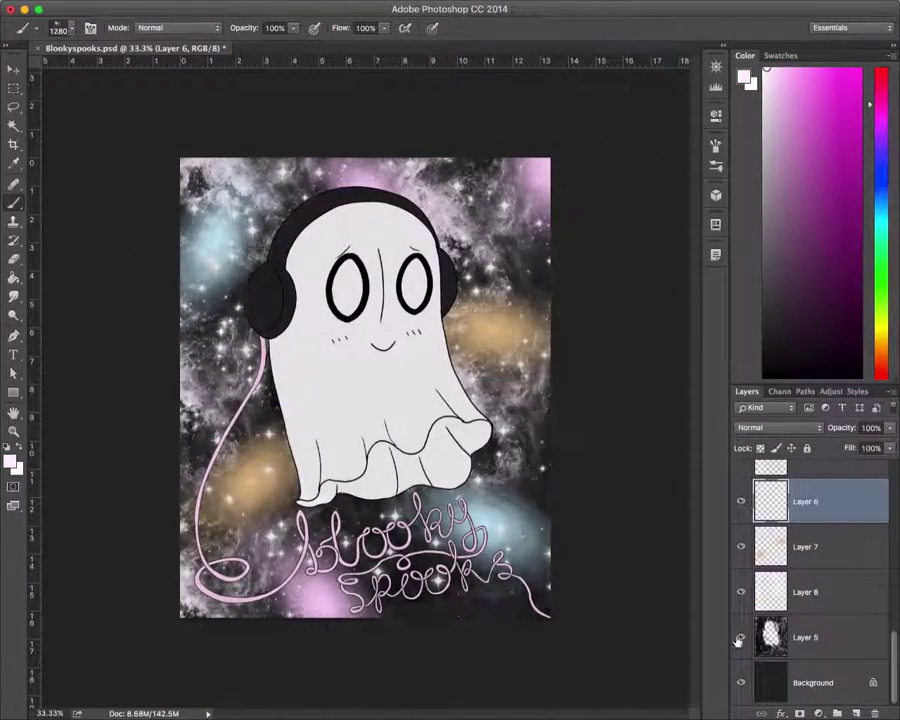
pyautogui.moveTo(300, 300); pyautogui.dragTo(420, 430)
pyautogui.click(56, 27)
pyautogui.doubleClick(26, 552)
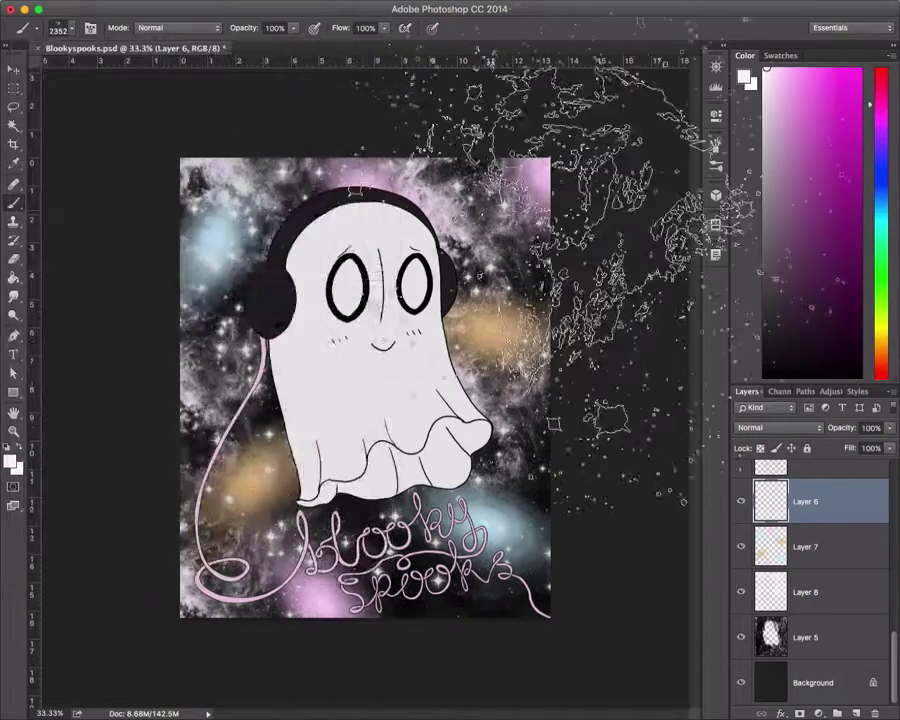
# Step: Shade the ghost's hem underside grey on a clipped Shading layer and clear the overspill from the selected body
pyautogui.click(856, 713)
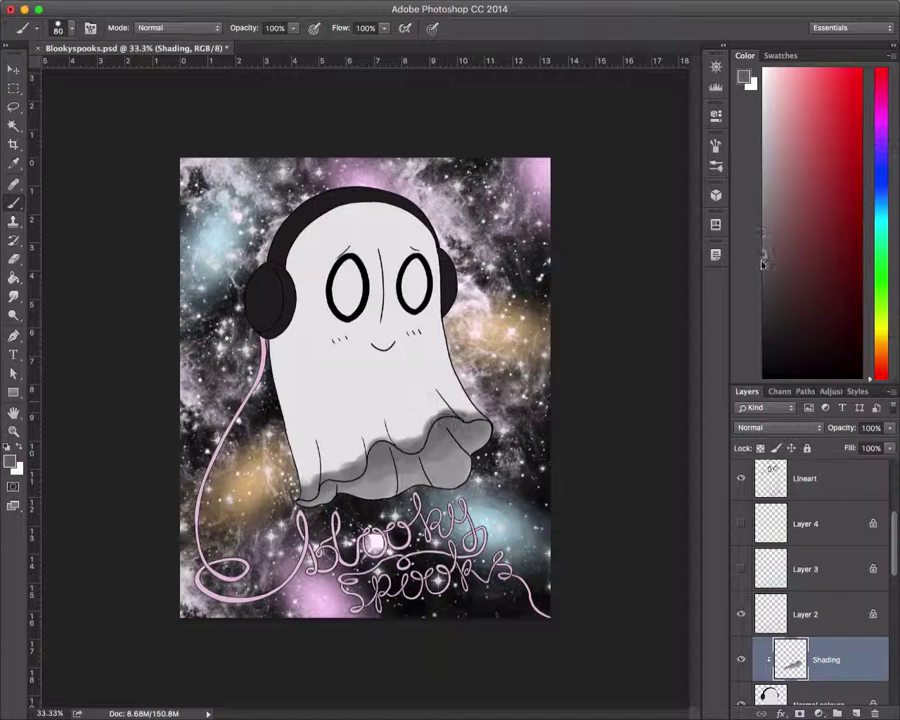
pyautogui.press('e')
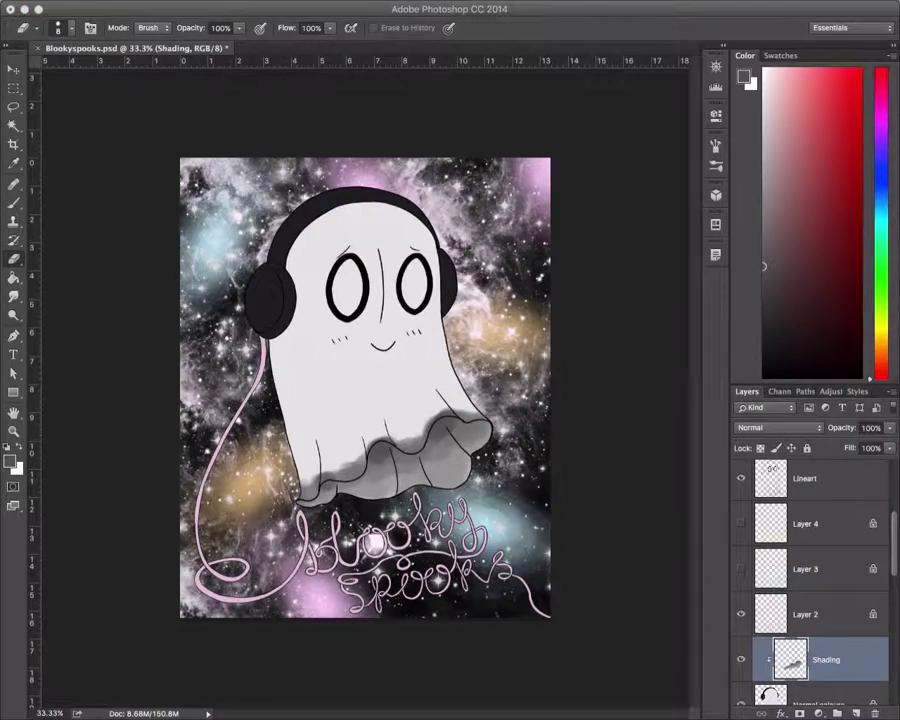
pyautogui.hotkey('ctrl', '+')
pyautogui.press('w')
pyautogui.click(810, 478)
pyautogui.click(826, 660)
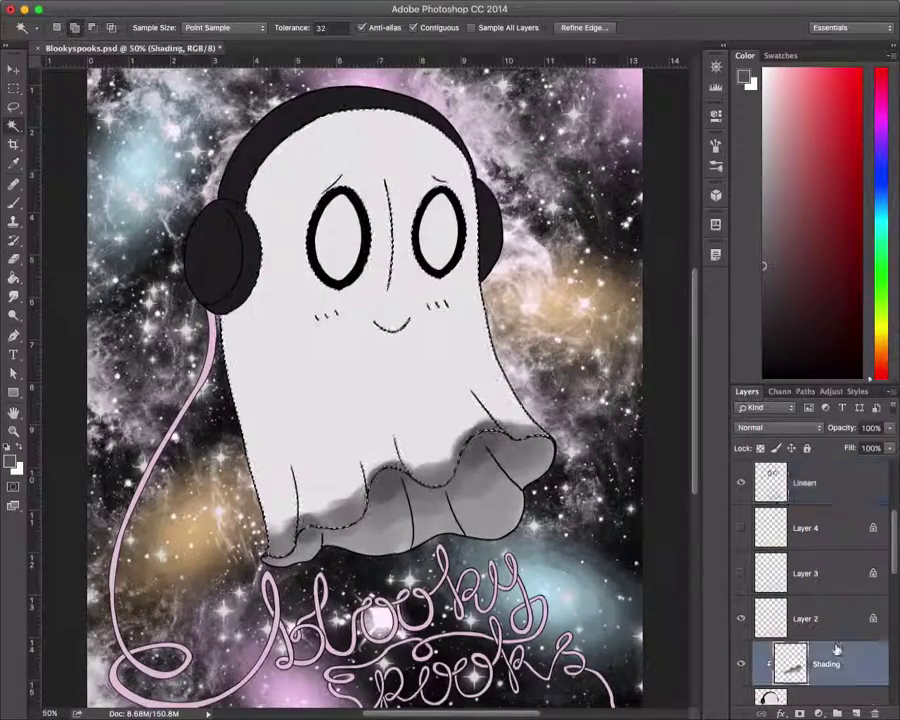
# Step: Select the hem's underside from Lineart and blend its grey on Shading using the Smudge tool with the Smudgey brush at 100 px
pyautogui.click(805, 483)
pyautogui.press('r')
pyautogui.hotkey('ctrl', '+')
pyautogui.click(58, 27)
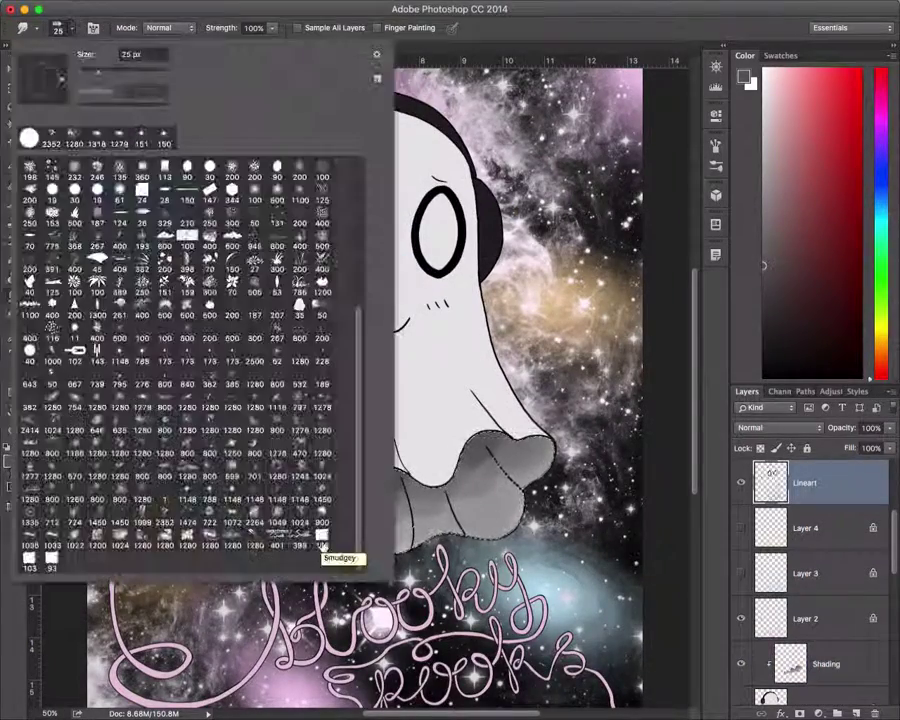
pyautogui.doubleClick(326, 536)
pyautogui.press('[')
pyautogui.press('[')
pyautogui.press('[')
pyautogui.press('[')
pyautogui.press('[')
pyautogui.press('[')
pyautogui.press('[')
pyautogui.press('[')
pyautogui.click(826, 664)
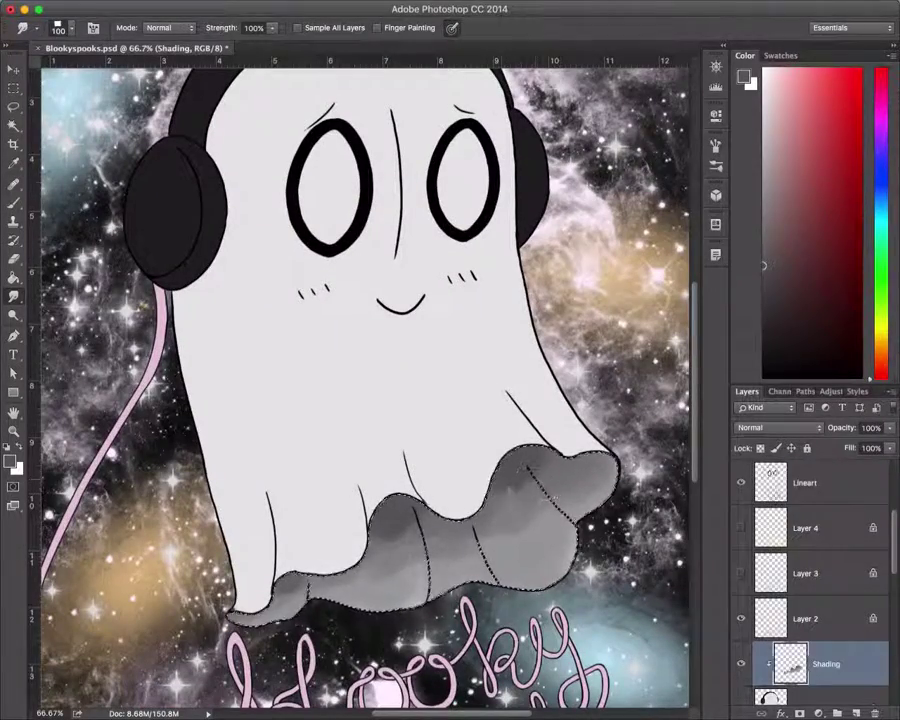
# Step: Paint darker and lighter greys along the folds of the hem's underside on Shading with an 80 px brush
pyautogui.click(805, 483)
pyautogui.click(826, 664)
pyautogui.click(805, 483)
pyautogui.press('b')
pyautogui.click(58, 27)
pyautogui.press('Escape')
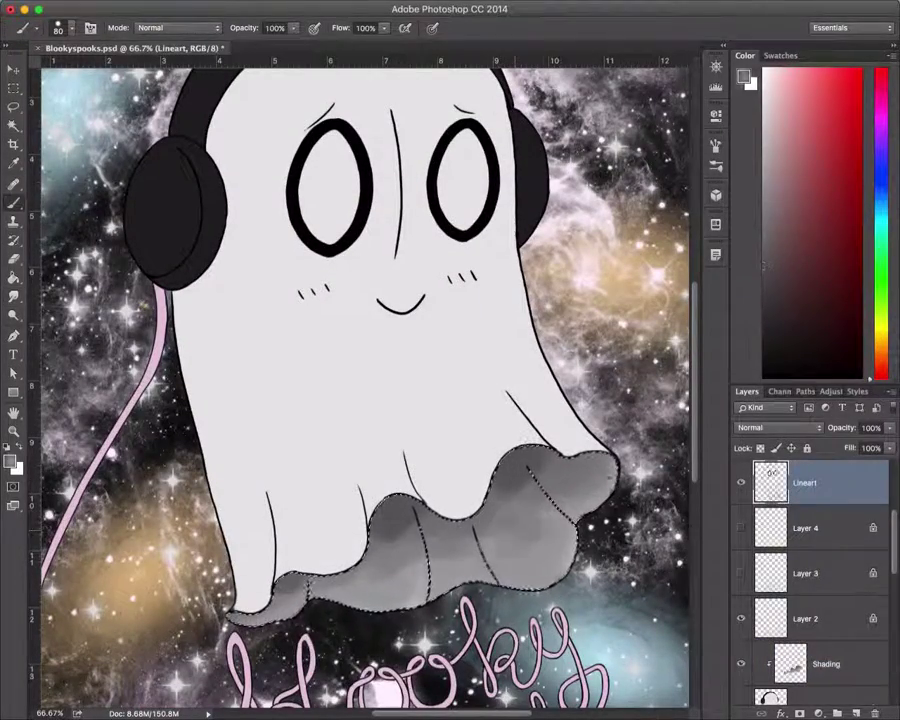
pyautogui.hotkey('alt', '[')
pyautogui.hotkey('alt', '[')
pyautogui.hotkey('alt', '[')
pyautogui.hotkey('alt', '[')
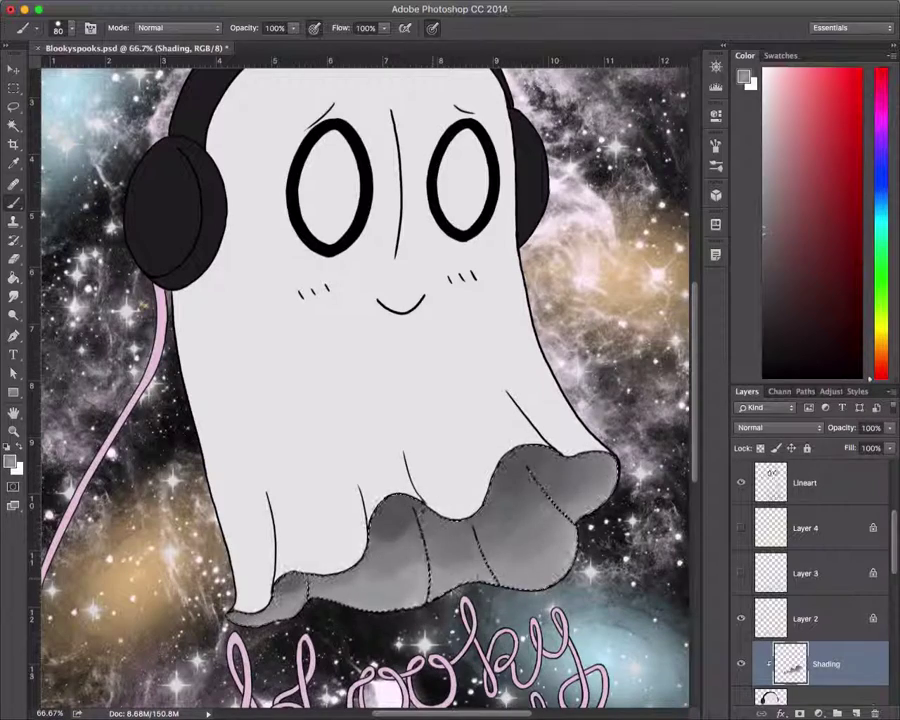
pyautogui.moveTo(470, 515); pyautogui.dragTo(390, 540)
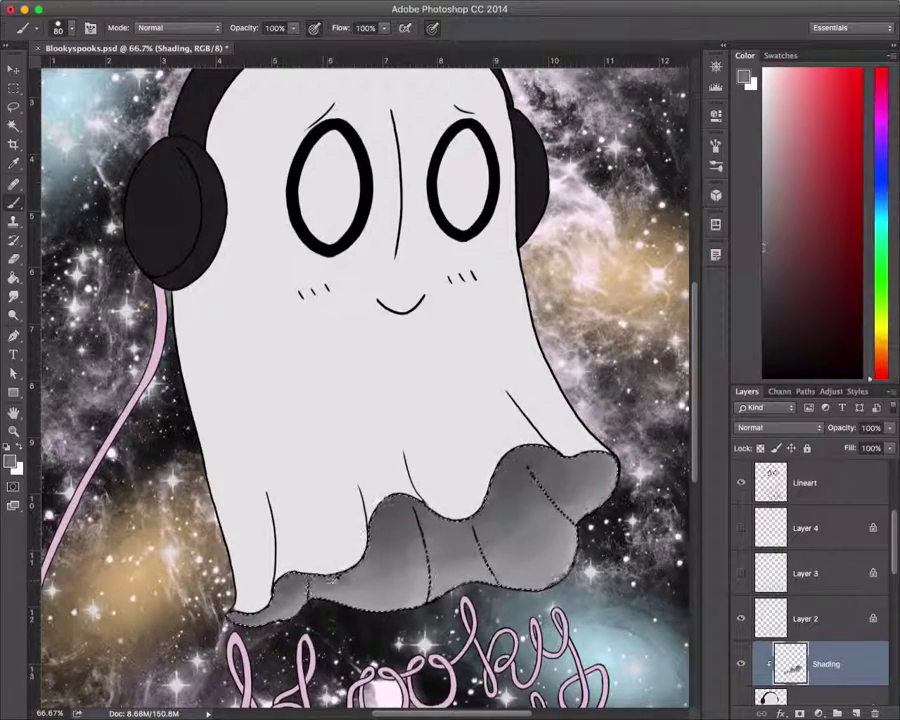
# Step: Select the ghost's body from Lineart and paint soft light grey shading over it with a 150 px brush
pyautogui.press('super+minus')
pyautogui.press('super+minus')
pyautogui.press('super+minus')
pyautogui.press('super+plus')
pyautogui.click(805, 483)
pyautogui.press('w')
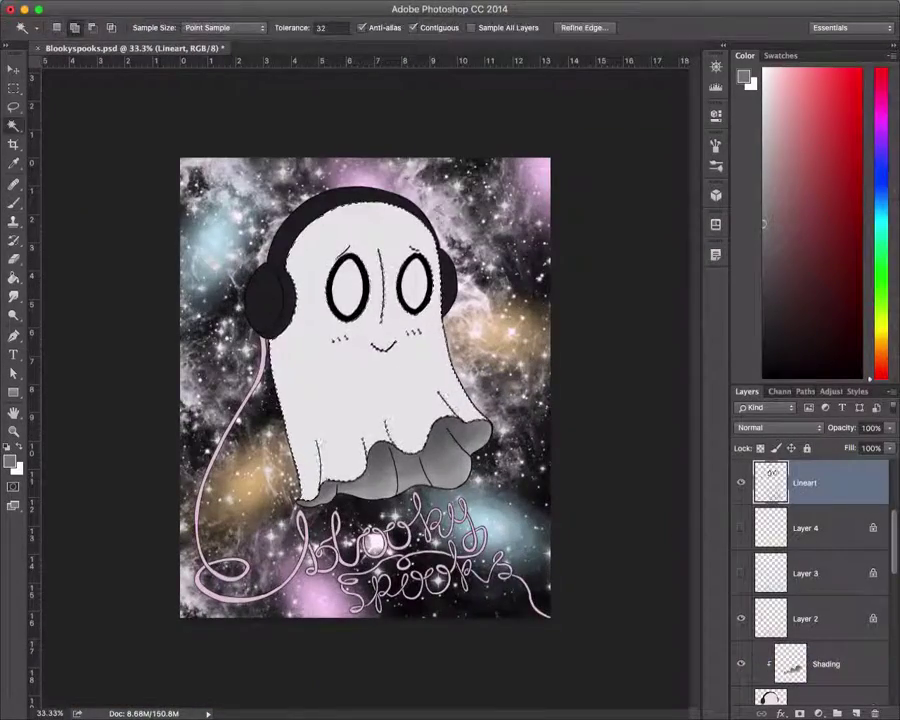
pyautogui.press('i')
pyautogui.press('b')
pyautogui.press('super+plus')
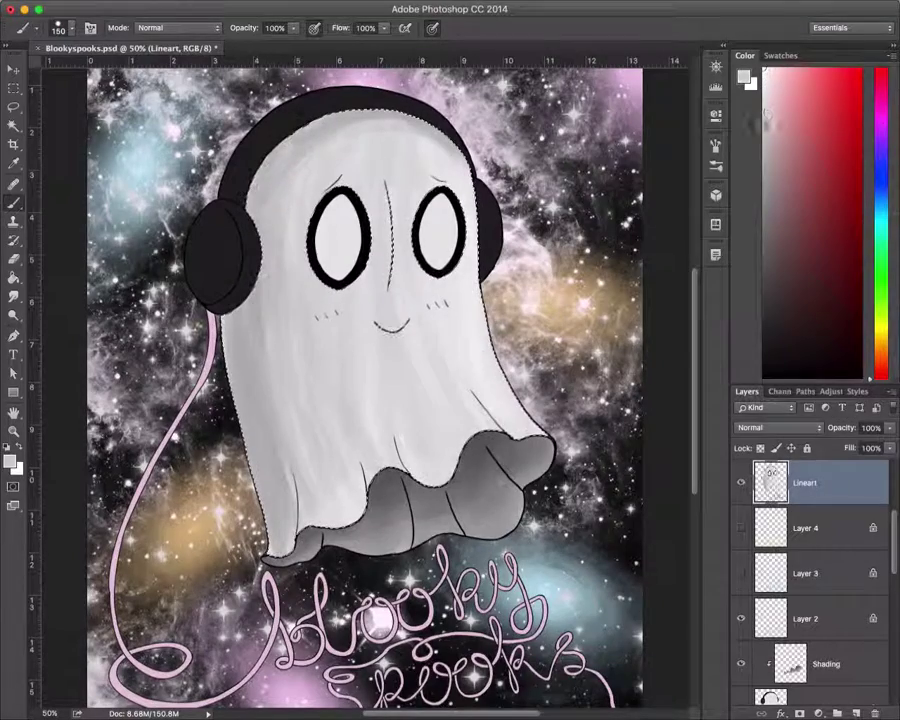
# Step: Deepen the body's fold and edge shading with darker grey at 80 px, checking it without the selection before restoring that selection
pyautogui.press('super+d')
pyautogui.press('super+z')
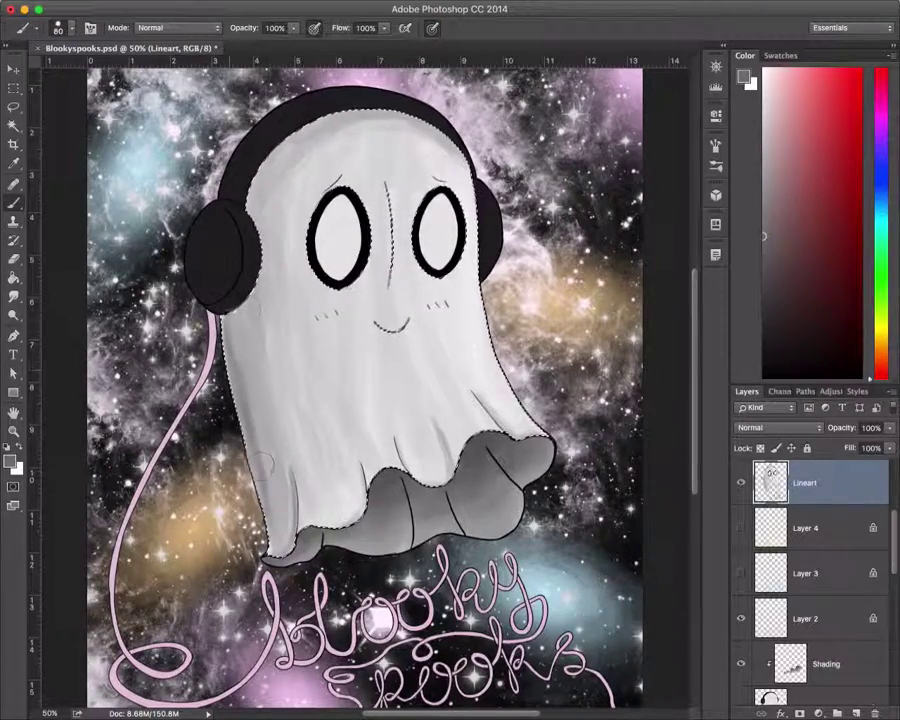
pyautogui.press('super+d')
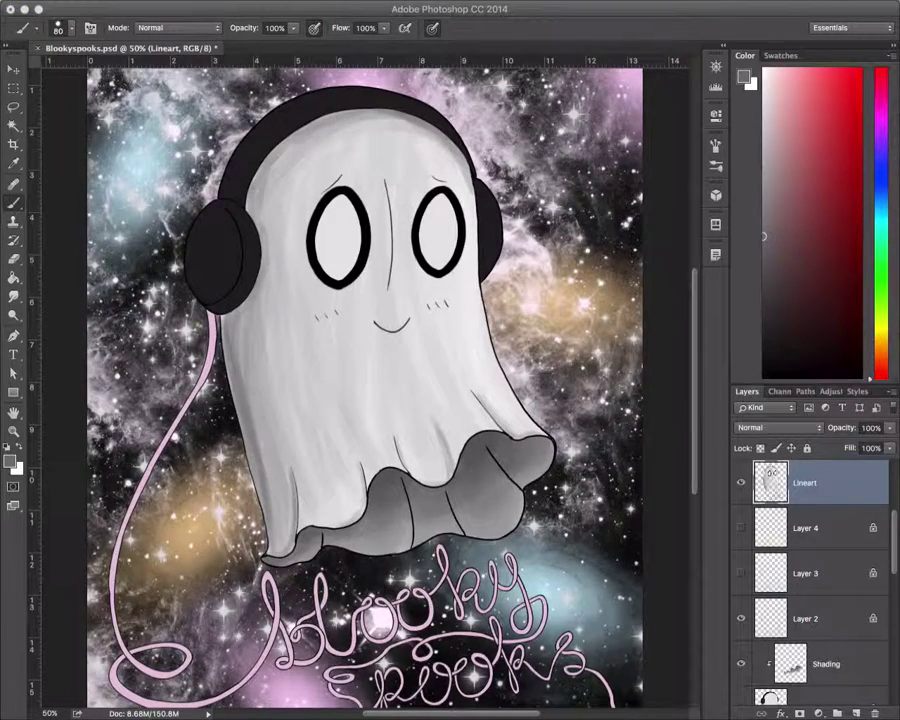
pyautogui.press('super+shift+d')
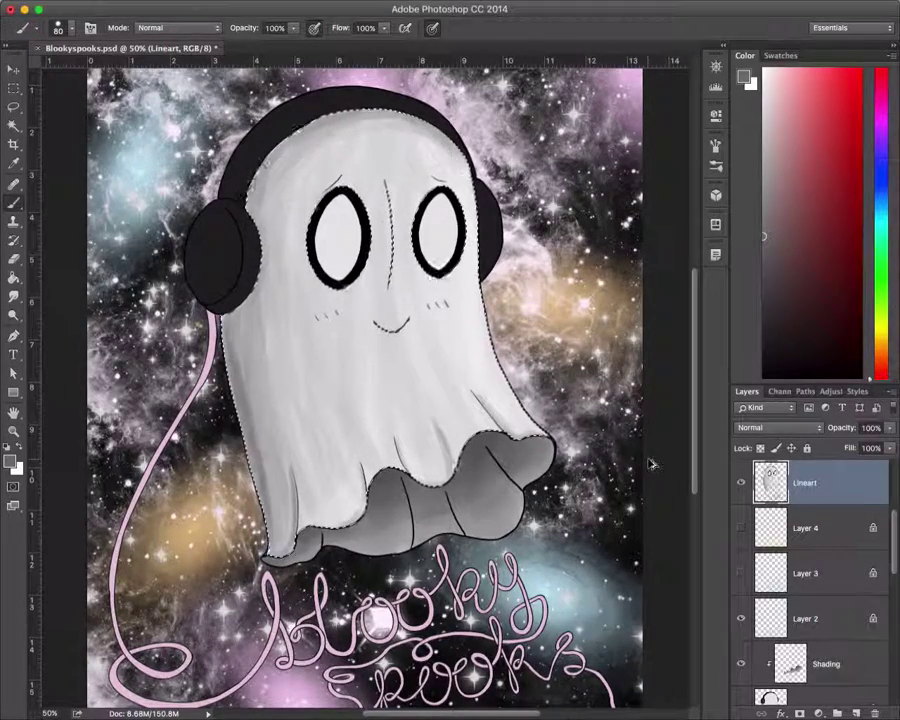
# Step: Paint grey shading along the lower folds of the ghost's body on Lineart with the 80 px brush
pyautogui.scroll(2, 800, 540)
pyautogui.press('super+equal')
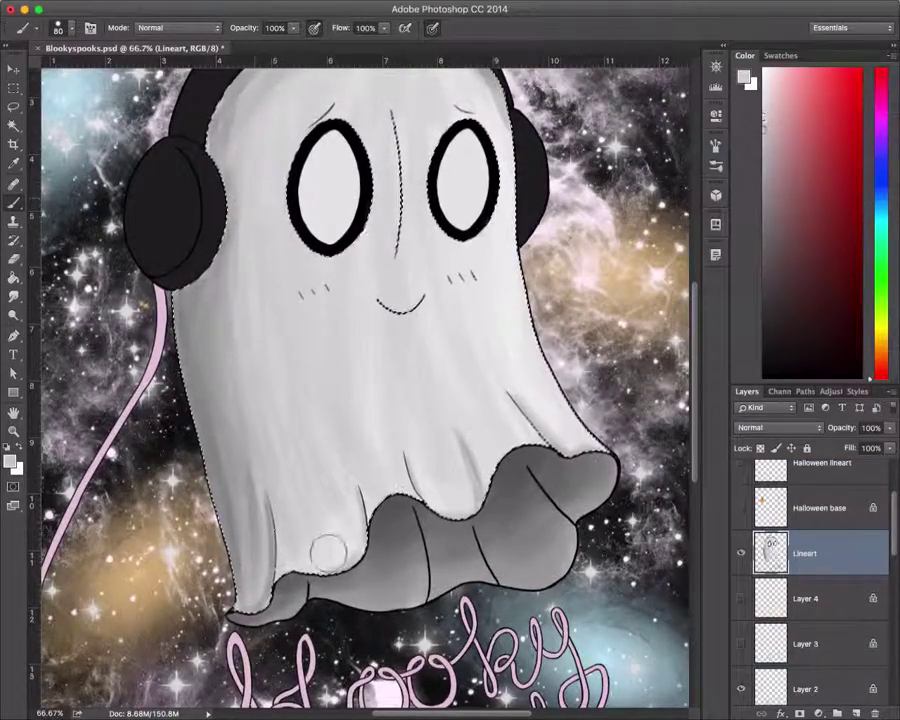
pyautogui.moveTo(352, 553)
pyautogui.mouseDown()
pyautogui.moveTo(315, 524)
pyautogui.moveTo(290, 600)
pyautogui.mouseUp()
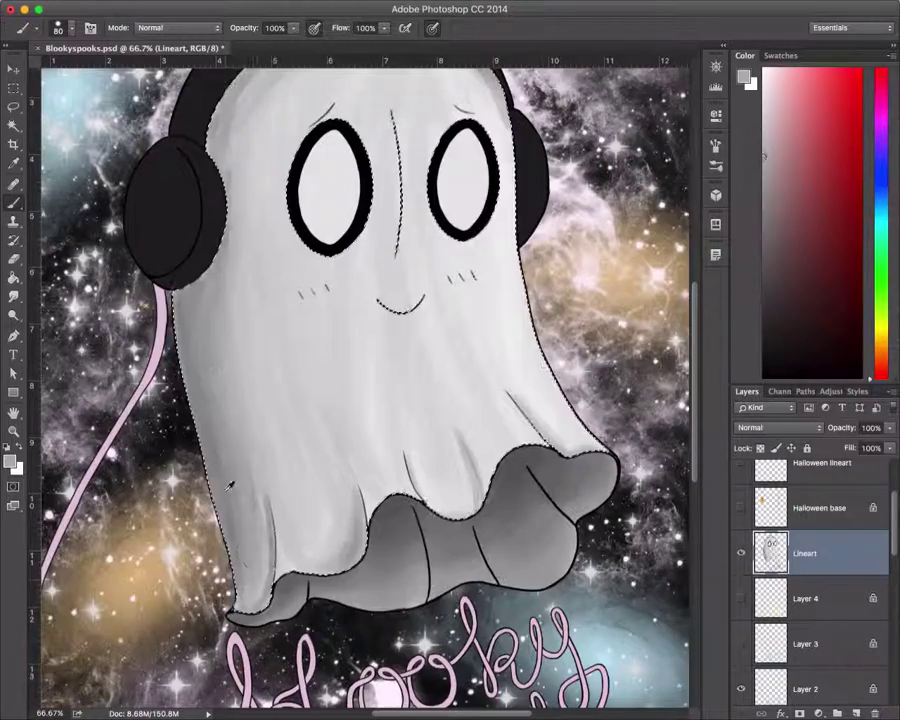
# Step: Shade the top of the ghost's head and the body's side below the headphones with sampled greys at 80 px
pyautogui.scroll(3, 240, 600)
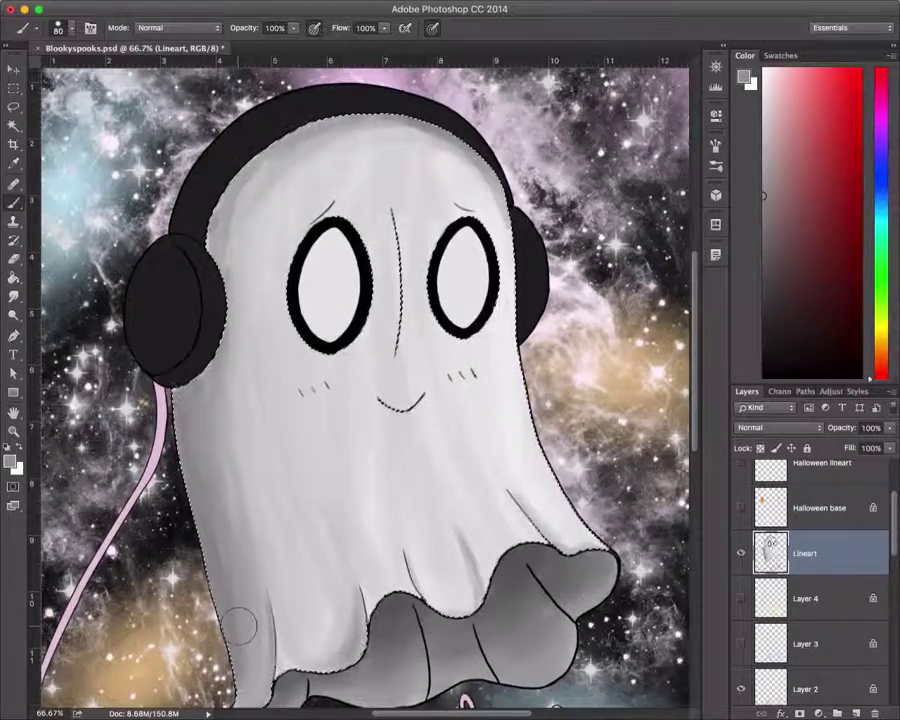
pyautogui.keyDown('alt'); pyautogui.click(428, 155); pyautogui.keyUp('alt')
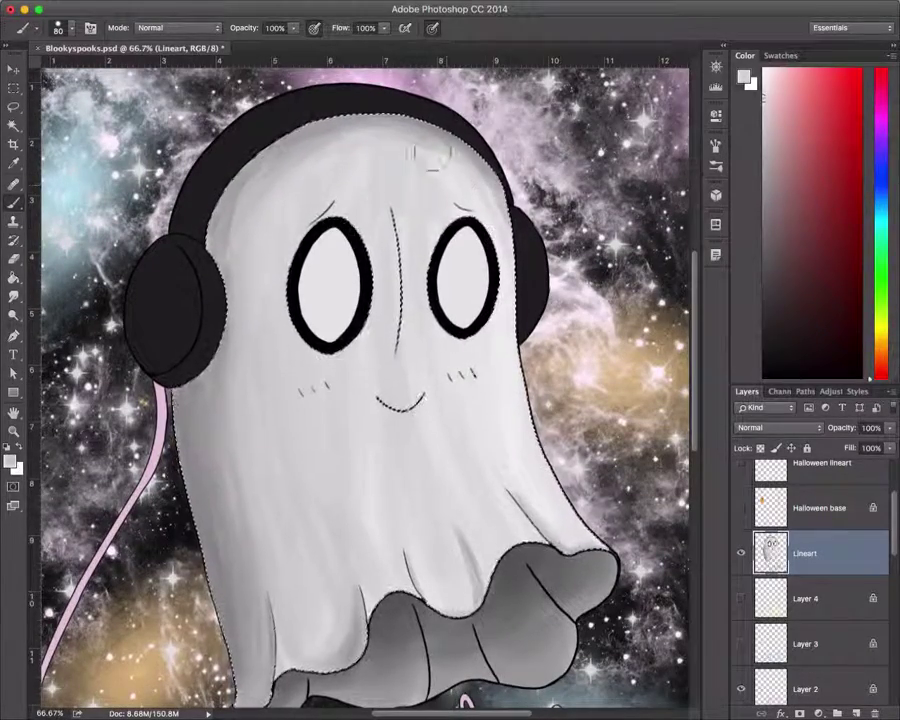
pyautogui.moveTo(428, 155)
pyautogui.mouseDown()
pyautogui.moveTo(340, 129)
pyautogui.moveTo(264, 218)
pyautogui.moveTo(257, 160)
pyautogui.mouseUp()
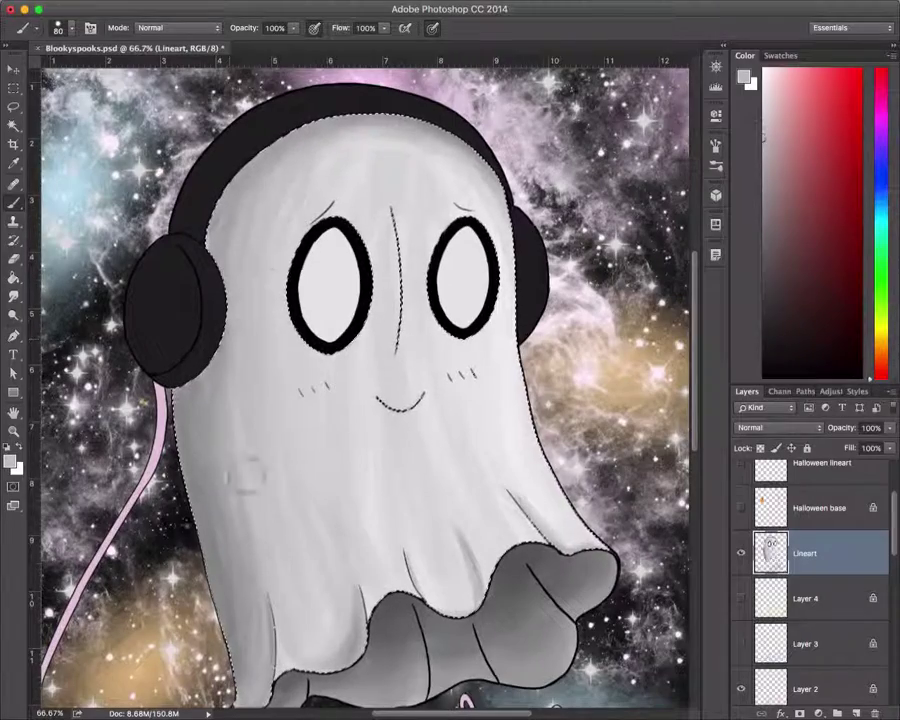
pyautogui.moveTo(240, 110); pyautogui.dragTo(200, 200)
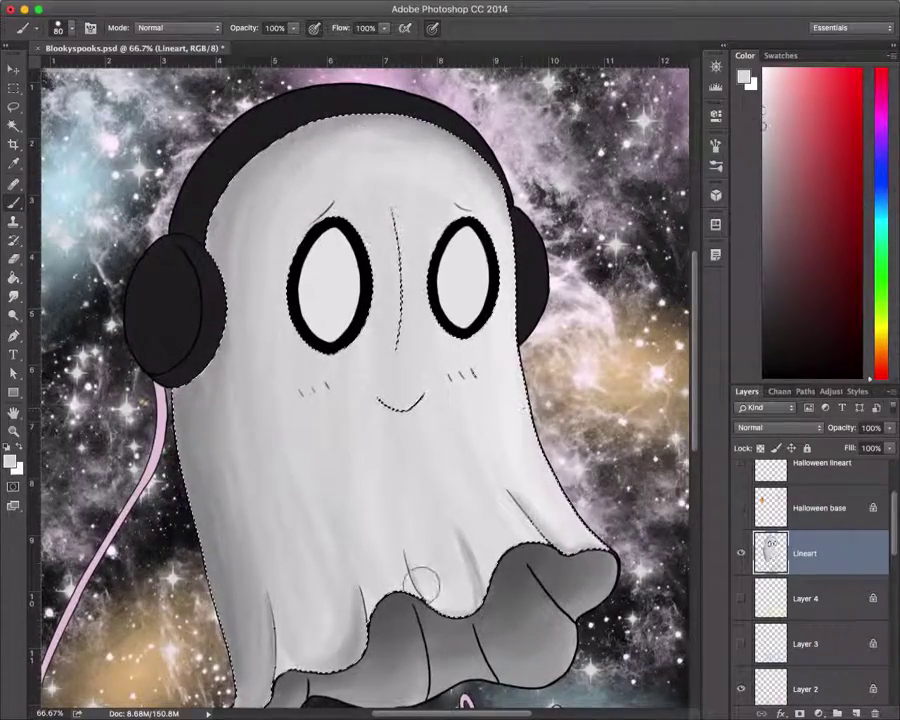
# Step: Refine the shading around the folds above the hem with light greys at 50 px and clear the selection
pyautogui.scroll(1, 421, 580)
pyautogui.press('[')
pyautogui.press('[')
pyautogui.press('[')
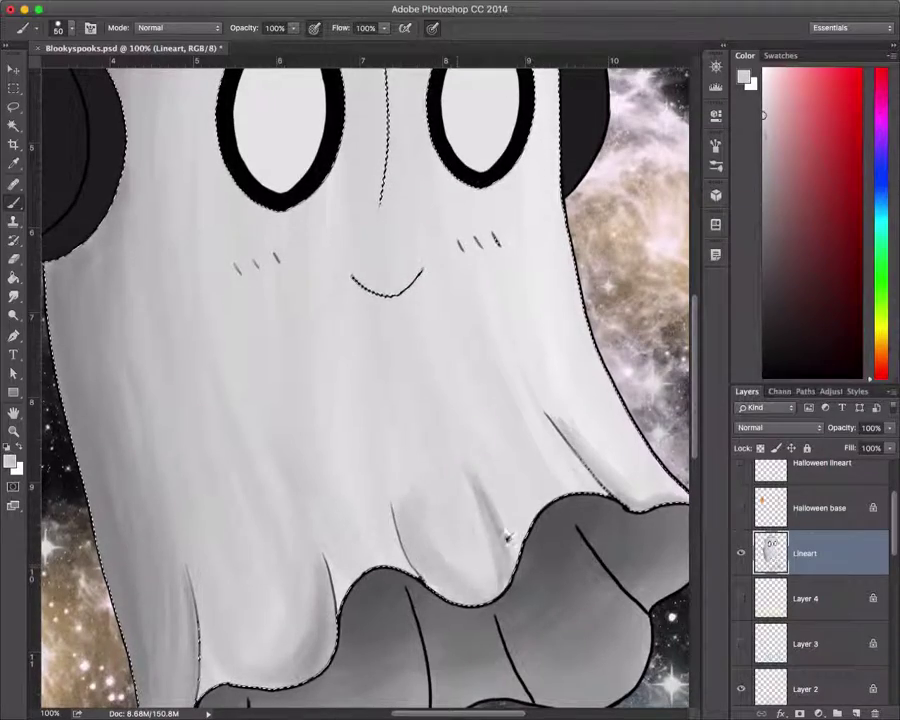
pyautogui.hscroll(8, 472, 520)
pyautogui.scroll(3, 472, 520)
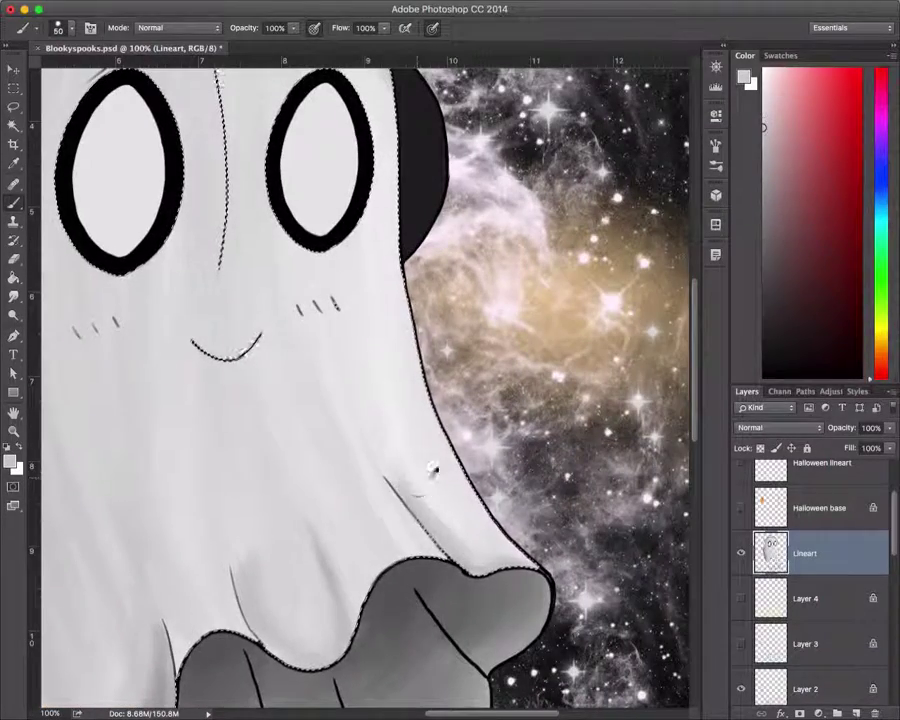
pyautogui.press('super+minus')
pyautogui.press('super+minus')
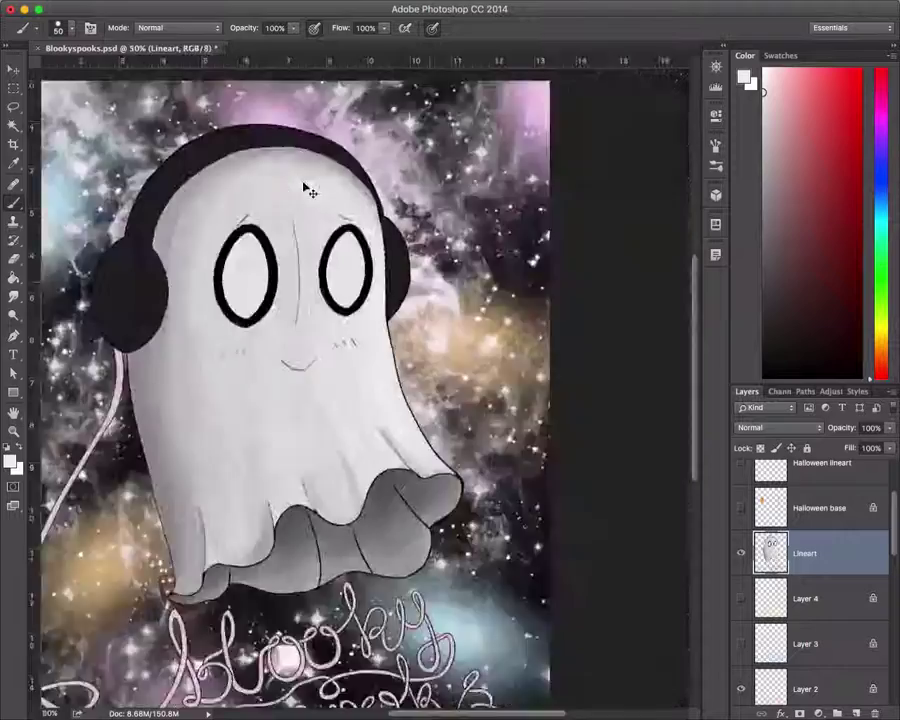
pyautogui.press('super+minus')
# Step: Retrace the ghost's blush marks and smile on Lineart in black with a 4 px brush
pyautogui.press('super+plus')
pyautogui.press('super+plus')
pyautogui.press('super+plus')
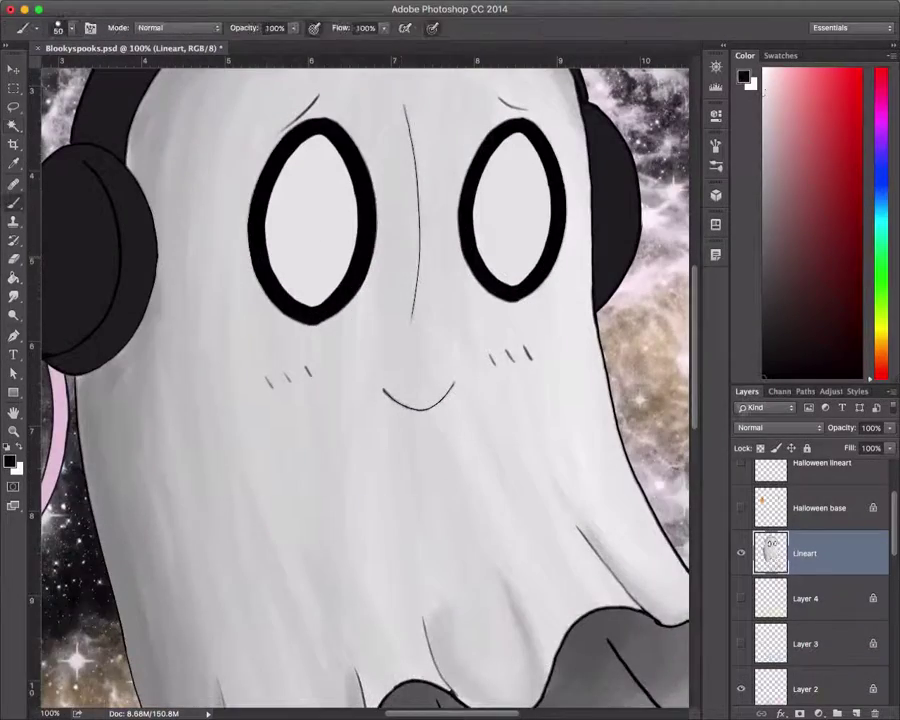
pyautogui.scroll(3, 365, 385)
pyautogui.hscroll(-1, 365, 385)
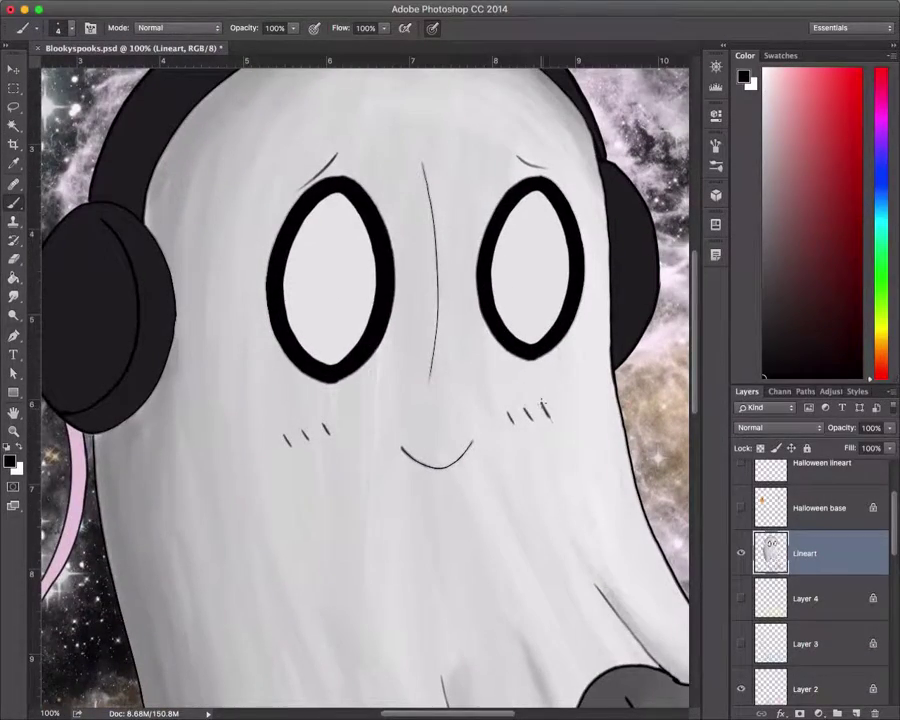
pyautogui.scroll(-3, 365, 385)
pyautogui.hscroll(4, 365, 385)
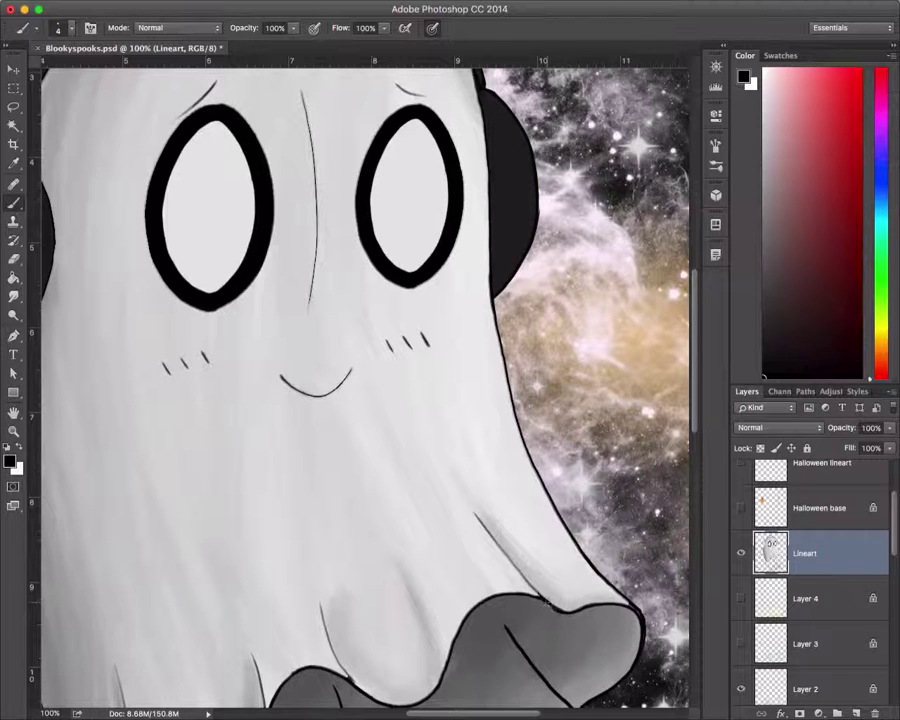
# Step: Retrace the fold lines and hem outline in black with the hard 4 px brush, and lock Lineart's transparent pixels
pyautogui.scroll(-10, 573, 545)
pyautogui.hscroll(-3, 573, 545)
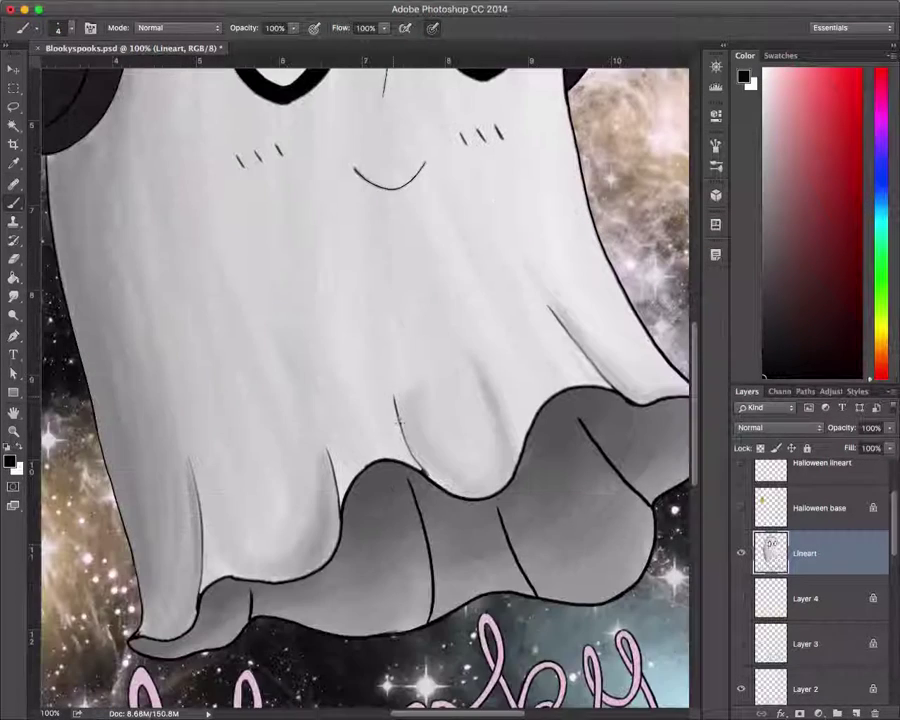
pyautogui.scroll(4, 425, 468)
pyautogui.hscroll(5, 425, 468)
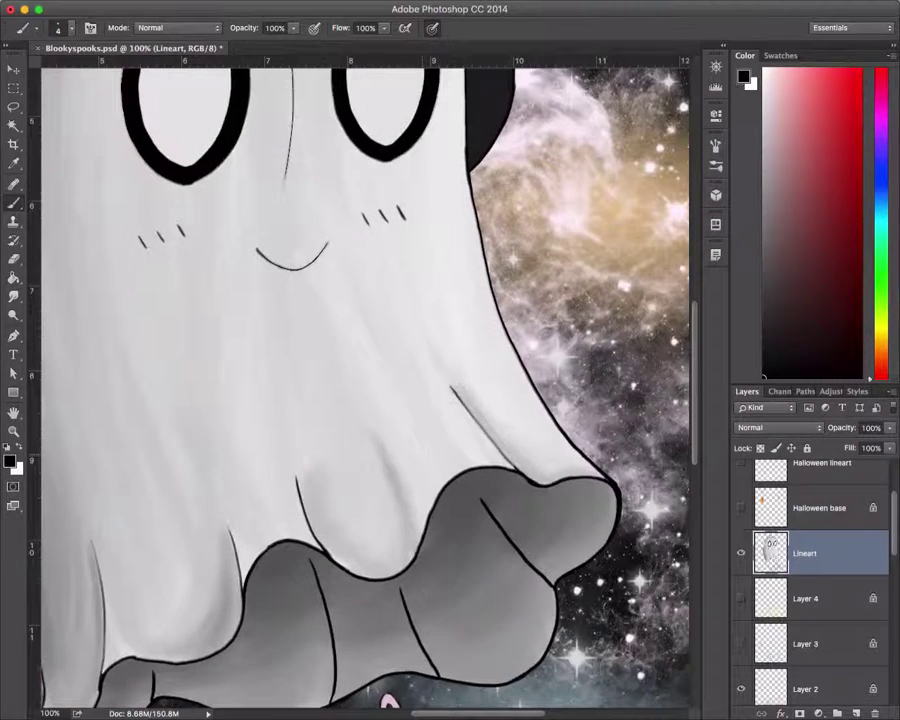
pyautogui.click(58, 27)
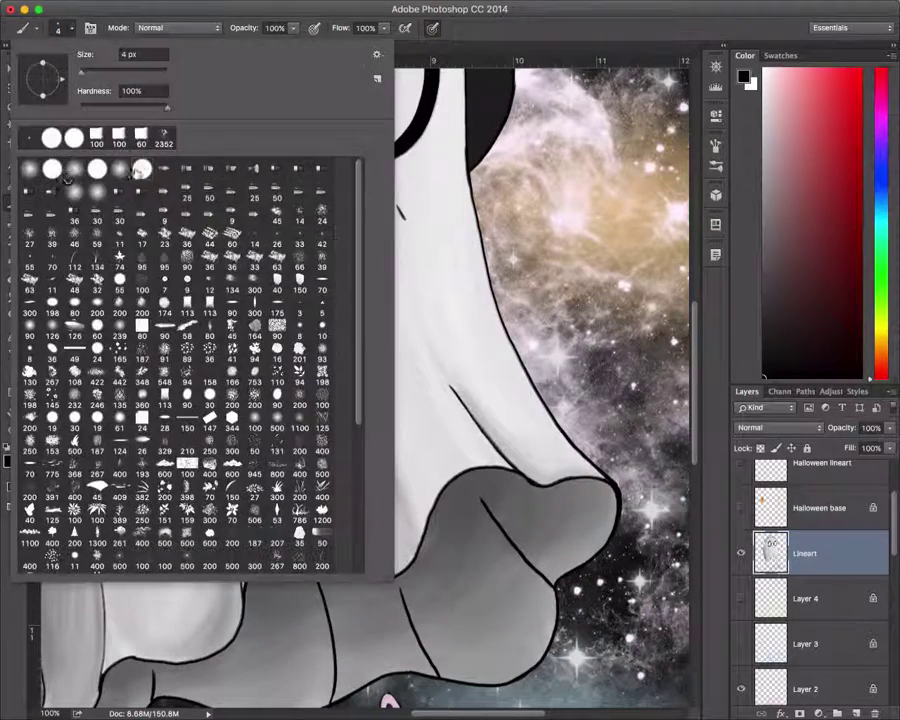
pyautogui.click(58, 27)
pyautogui.scroll(-5, 271, 455)
pyautogui.hscroll(-7, 271, 455)
pyautogui.moveTo(262, 494); pyautogui.dragTo(267, 567)
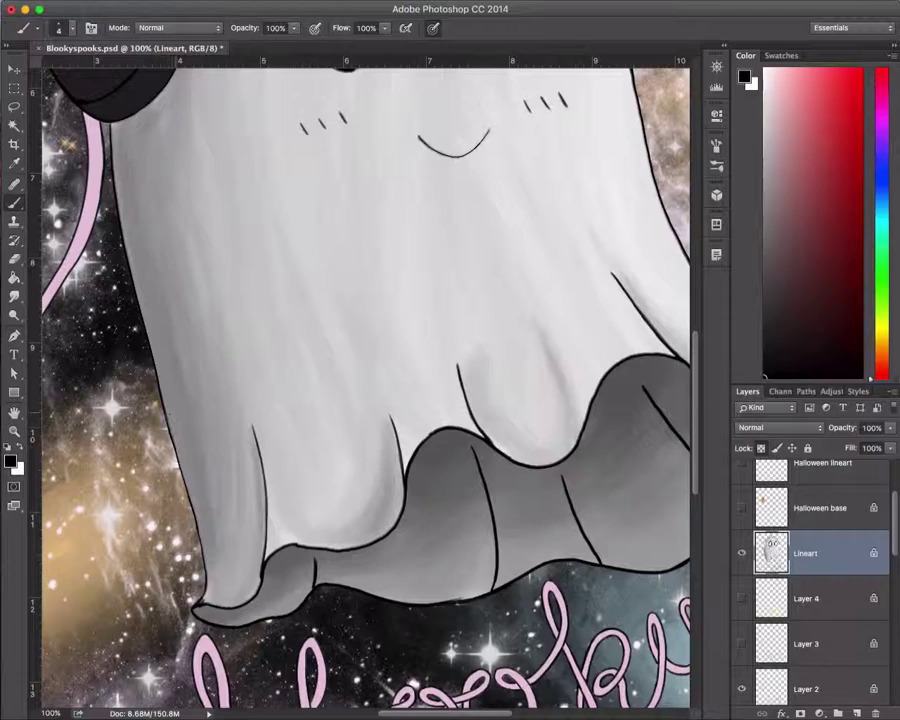
# Step: Retrace the ghost's outer outline and the headphones' edges on Lineart in black with a 6 px brush
pyautogui.scroll(4, 366, 388)
pyautogui.hscroll(-1, 366, 388)
pyautogui.scroll(5, 366, 388)
pyautogui.hscroll(9, 366, 388)
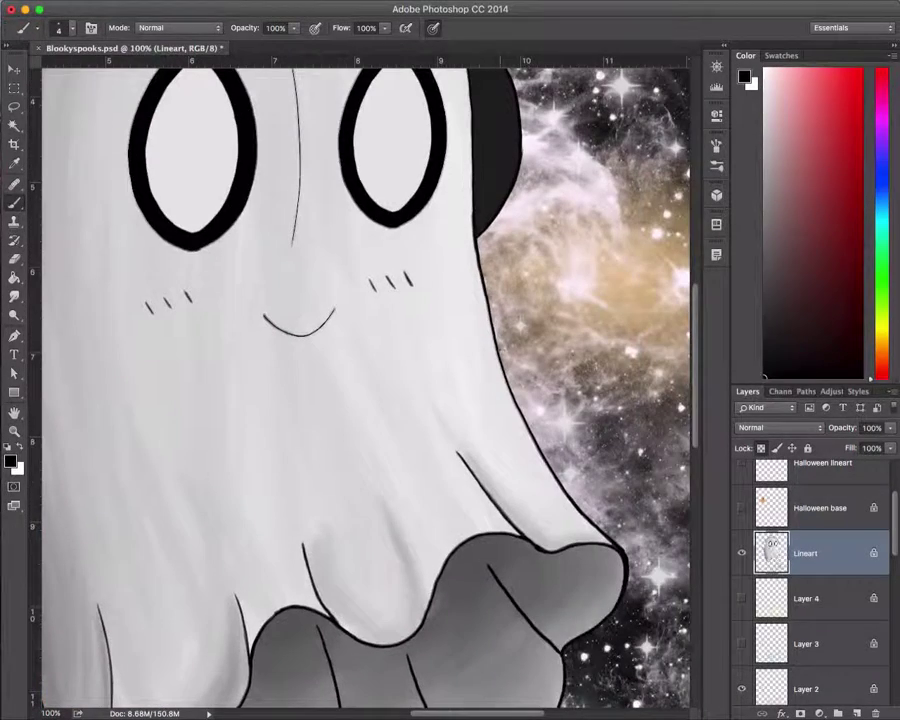
pyautogui.scroll(11, 366, 388)
pyautogui.hscroll(-3, 366, 388)
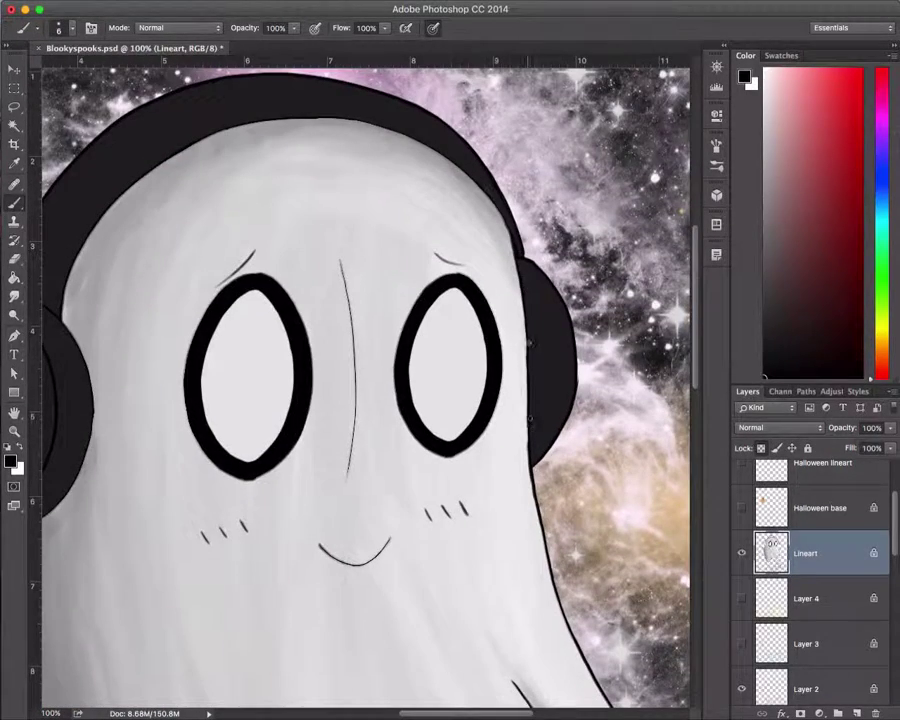
pyautogui.scroll(-3, 366, 388)
pyautogui.hscroll(-10, 366, 388)
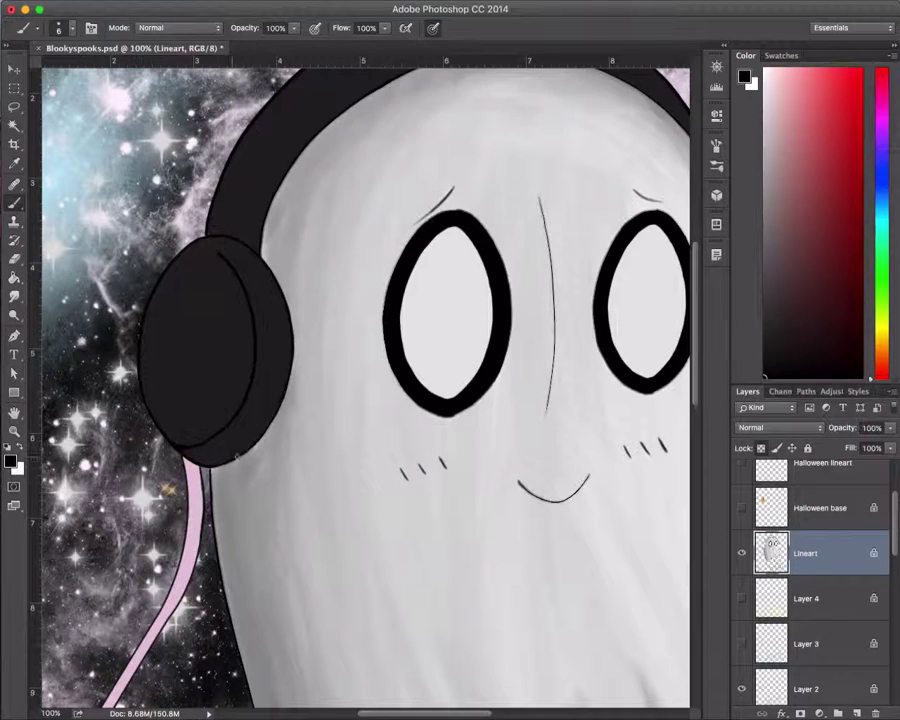
pyautogui.moveTo(255, 212); pyautogui.dragTo(170, 388)
# Step: Retrace the brows, smile and centre face line in black at 6 px on a rotated canvas, then straighten the canvas
pyautogui.scroll(7, 366, 388)
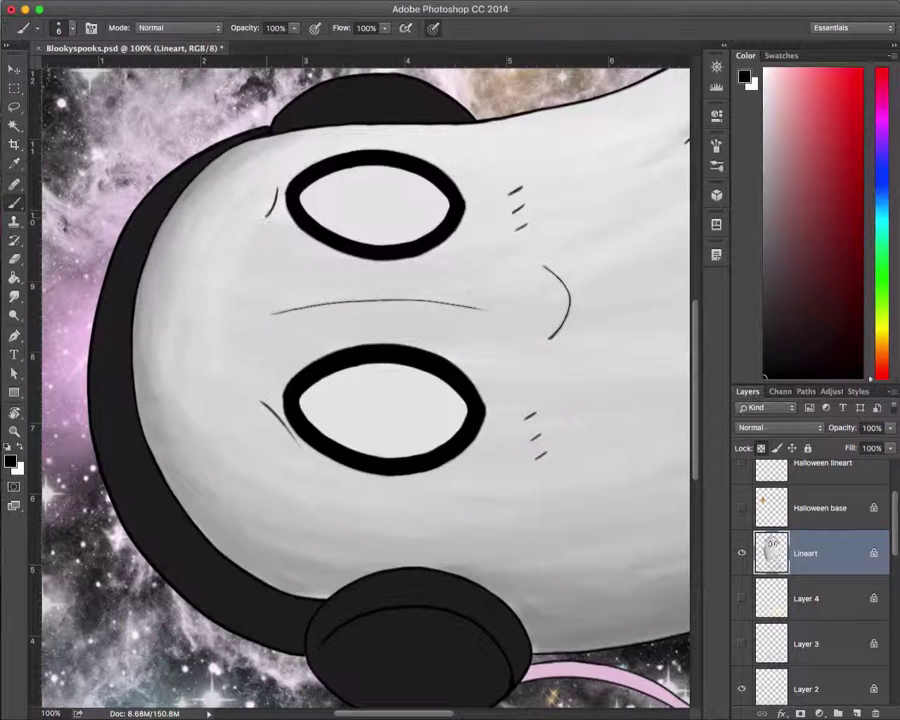
pyautogui.hscroll(10, 270, 418)
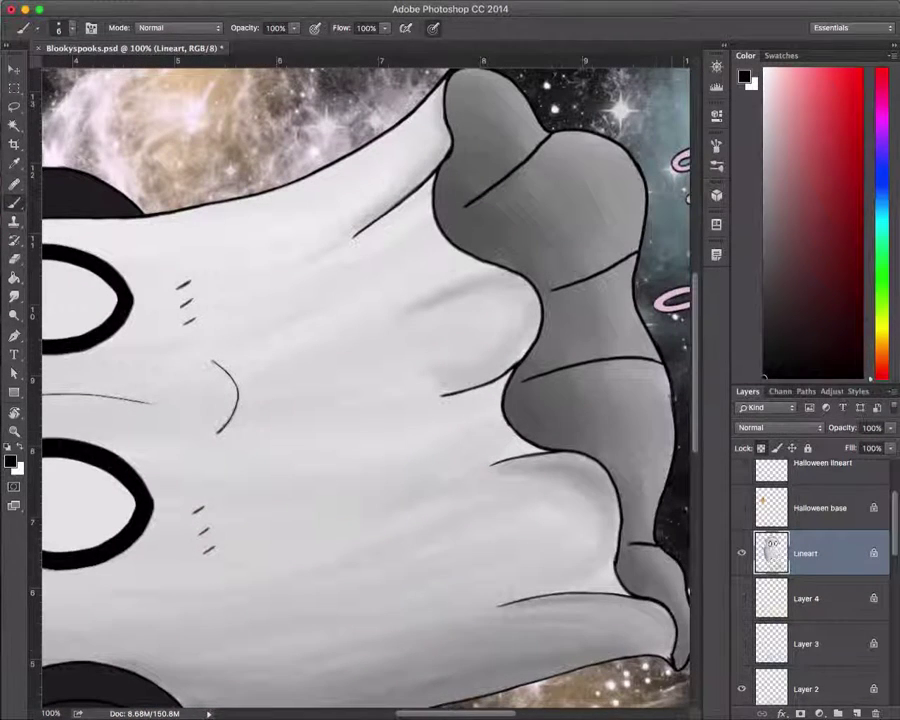
pyautogui.hscroll(2, 472, 455)
pyautogui.hscroll(-10, 400, 405)
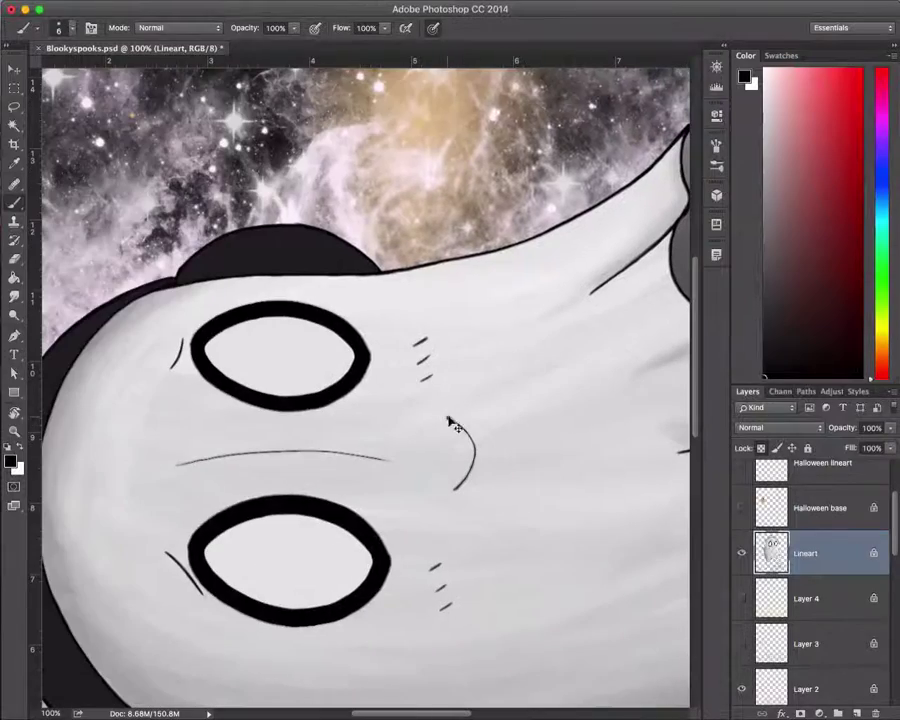
pyautogui.moveTo(445, 410); pyautogui.dragTo(177, 311)
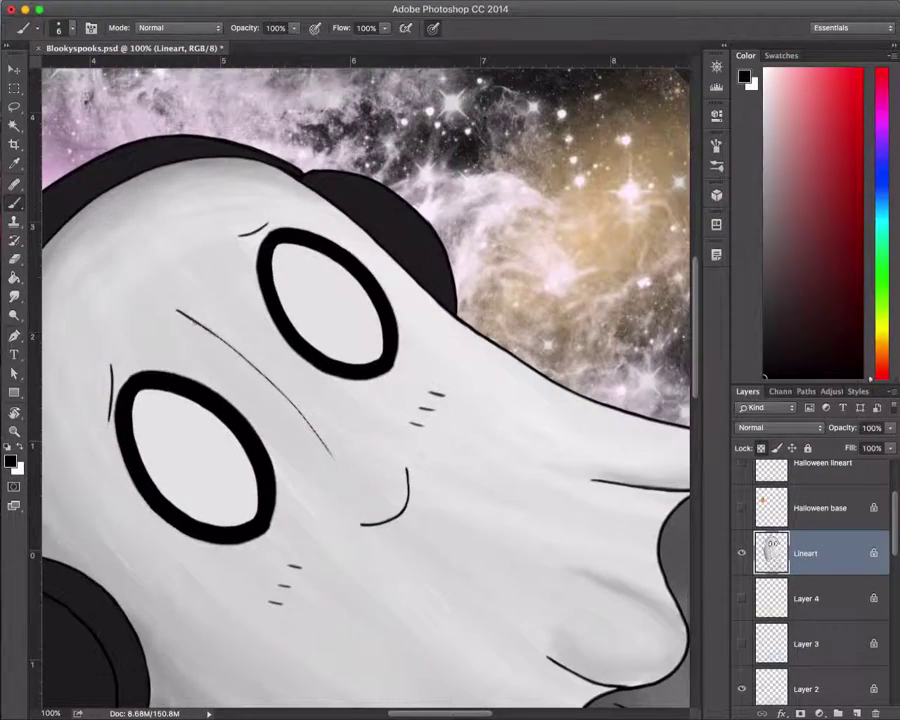
pyautogui.press('r')
pyautogui.press('Escape')
pyautogui.hotkey('ctrl', '0')
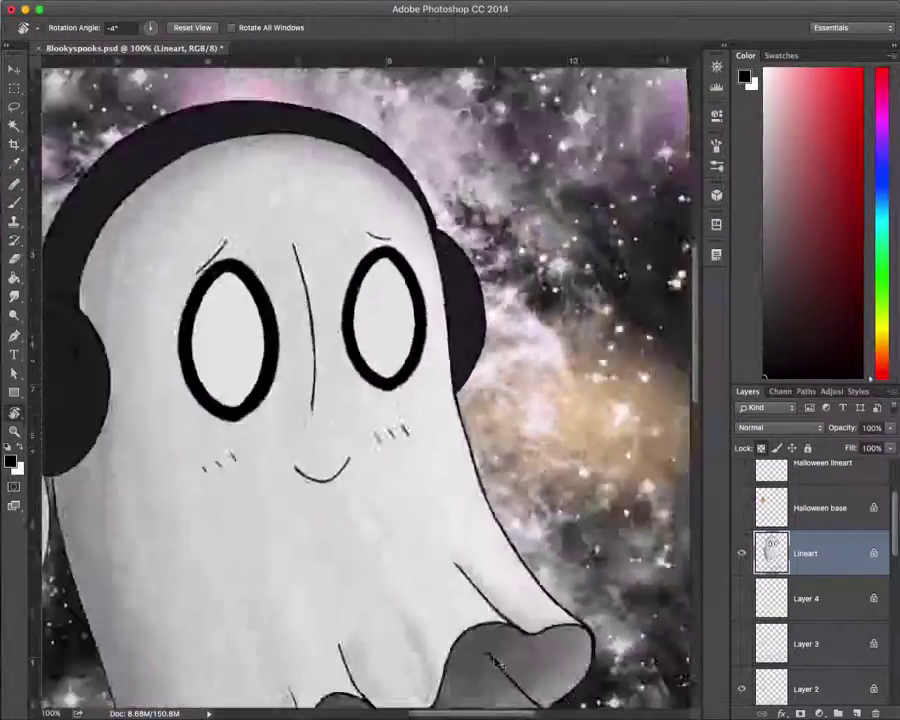
# Step: Select the headphone areas from Lineart with the Magic Wand and make Shading the active layer
pyautogui.press('w')
pyautogui.click(450, 287)
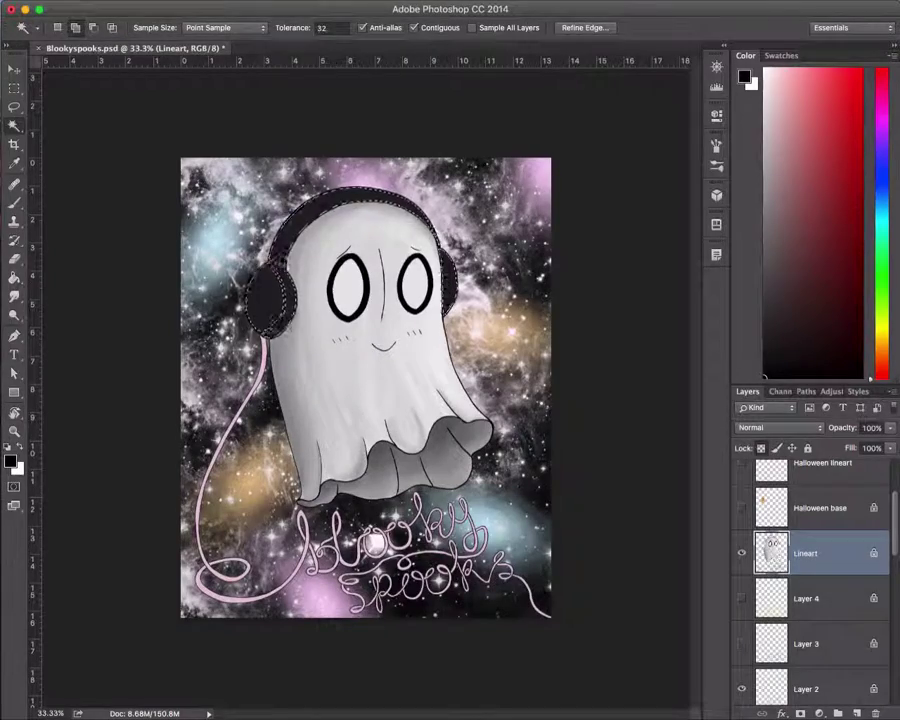
pyautogui.hotkey('alt', '[')
pyautogui.hotkey('alt', '[')
pyautogui.hotkey('alt', '[')
pyautogui.hotkey('alt', '[')
# Step: Paint black and dark grey shading over the headband and ear cups on Shading with 60 px and 45 px brushes
pyautogui.press('b')
pyautogui.hotkey('ctrl', '=')
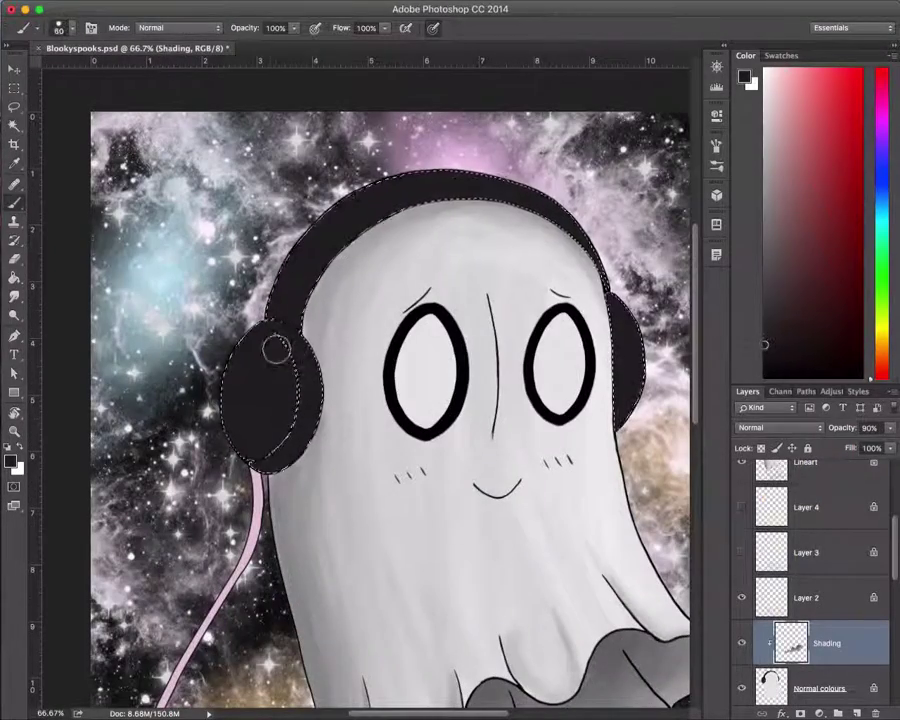
pyautogui.click(52, 22)
pyautogui.click(52, 22)
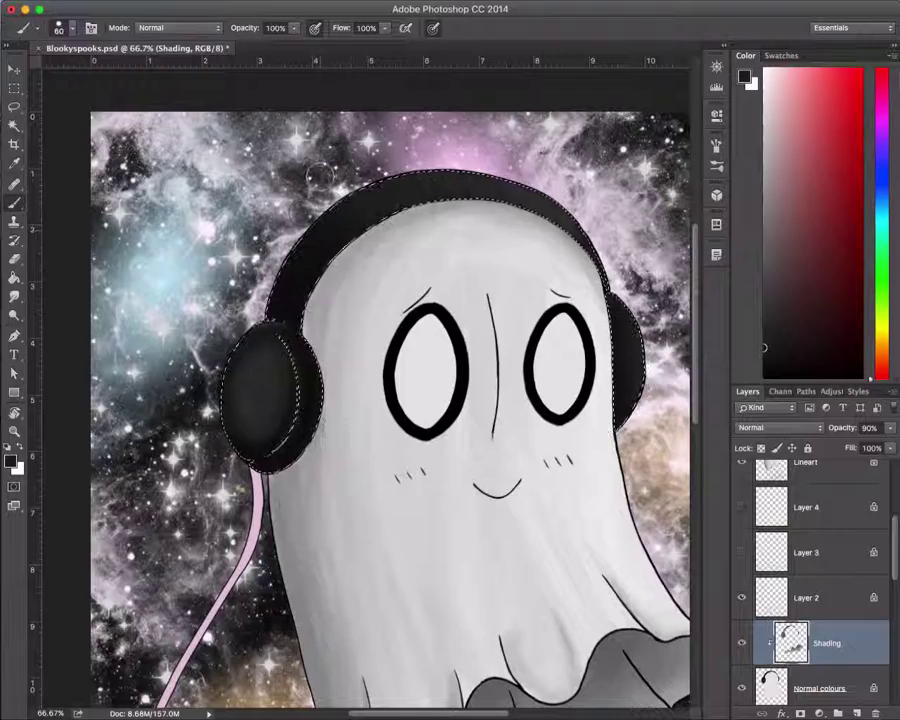
pyautogui.hotkey('ctrl', 'd')
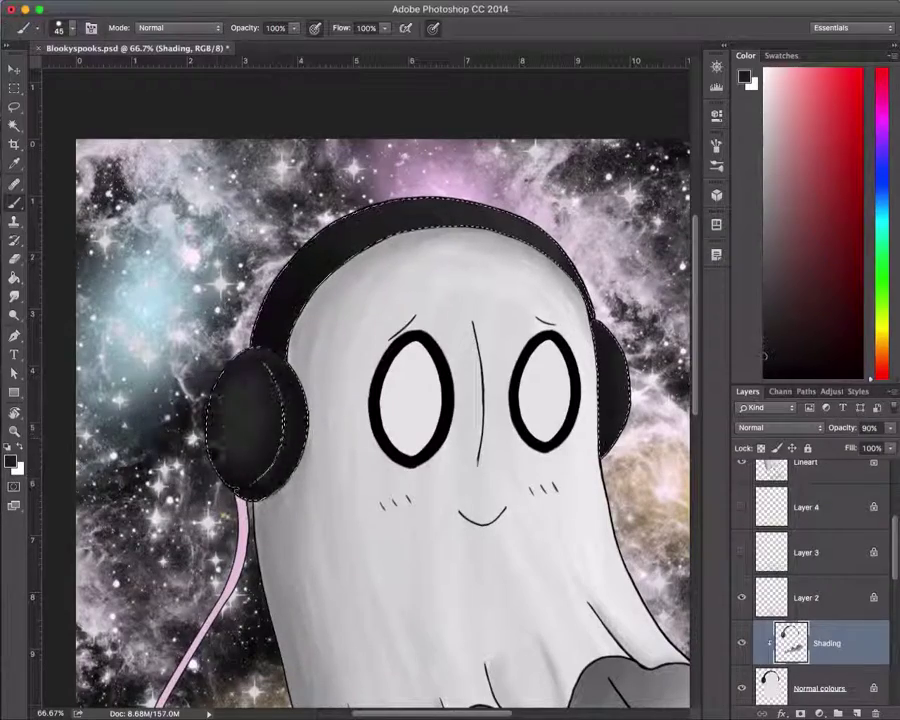
pyautogui.scroll(5, 380, 400)
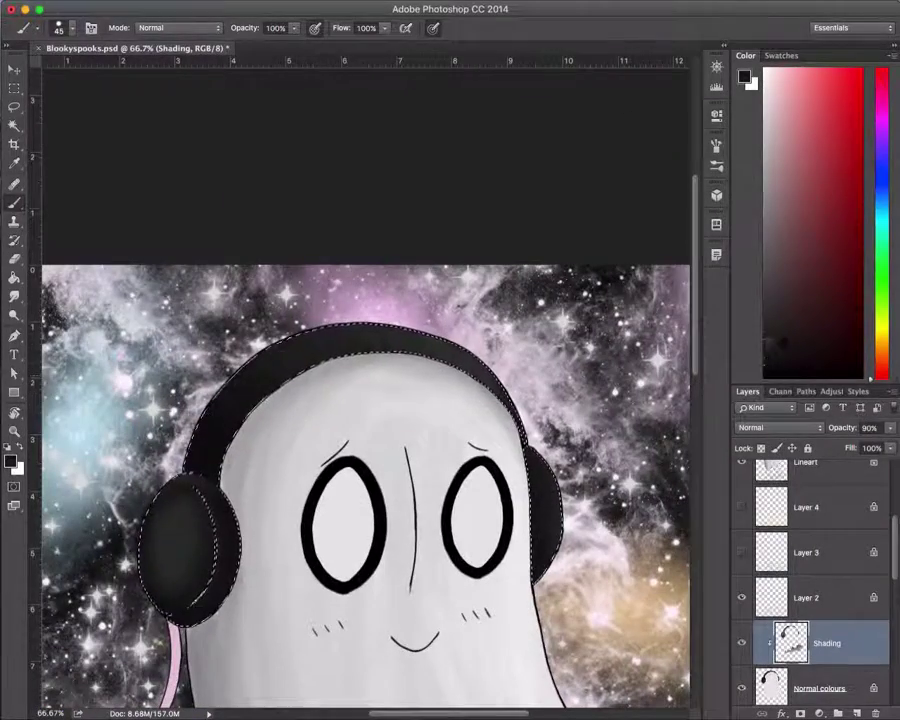
pyautogui.keyDown('alt'); pyautogui.click(559, 173); pyautogui.keyUp('alt')
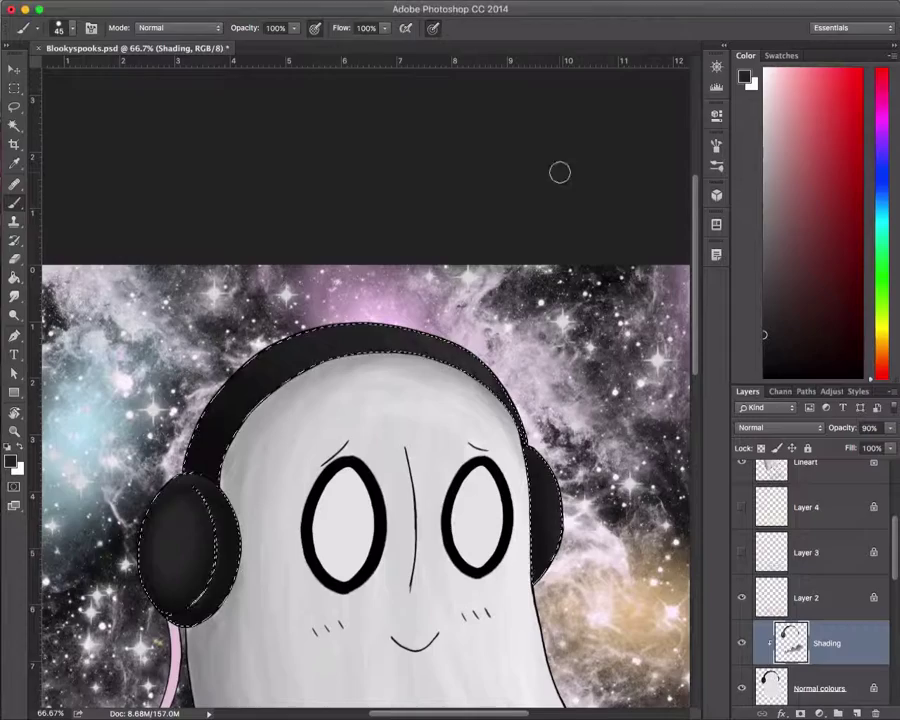
# Step: Show the Halloween layers, select the orange pumpkin areas, and add a new layer clipped to Halloween base
pyautogui.hotkey('ctrl', '-')
pyautogui.hotkey('ctrl', '-')
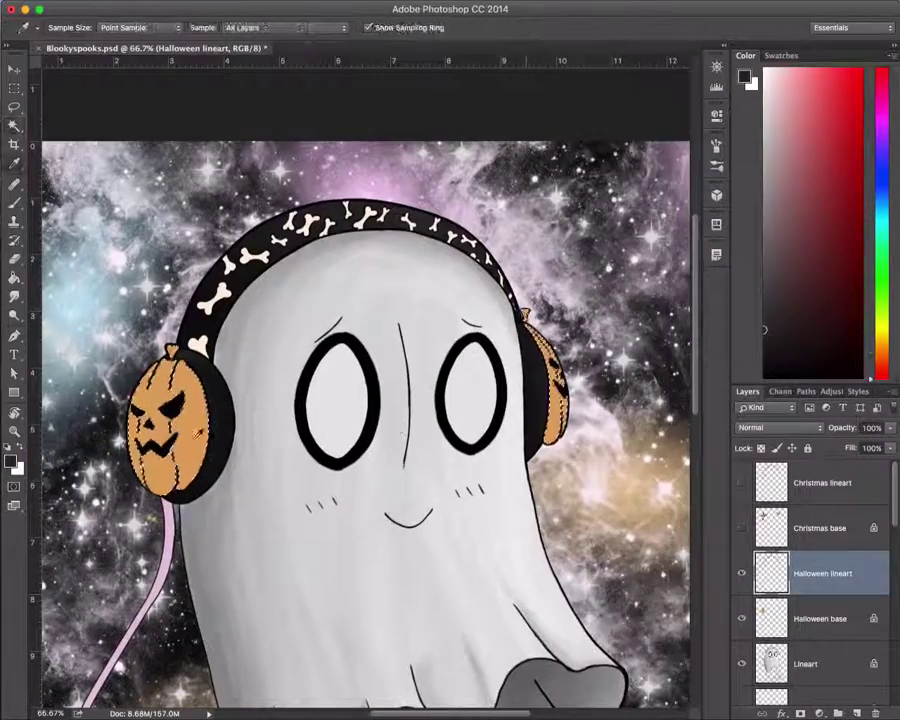
pyautogui.rightClick(790, 618)
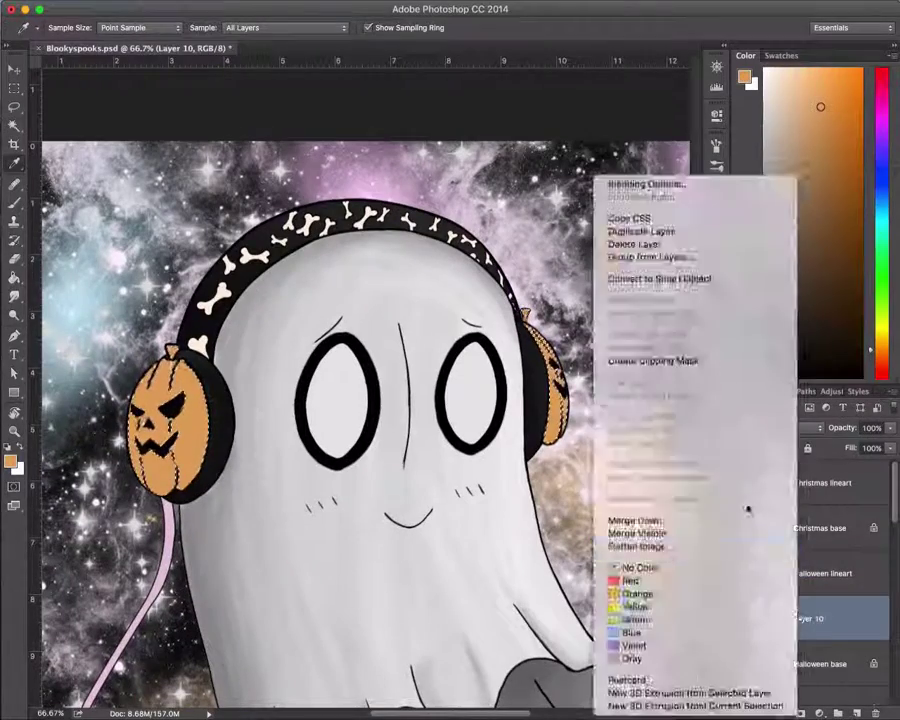
pyautogui.click(660, 356)
# Step: Shade the pumpkin ear cups with darker and lighter oranges on the clipped layer using a 45 px brush, and clear the selection
pyautogui.press('b')
pyautogui.moveTo(834, 175); pyautogui.dragTo(825, 115)
pyautogui.scroll(2, 140, 440)
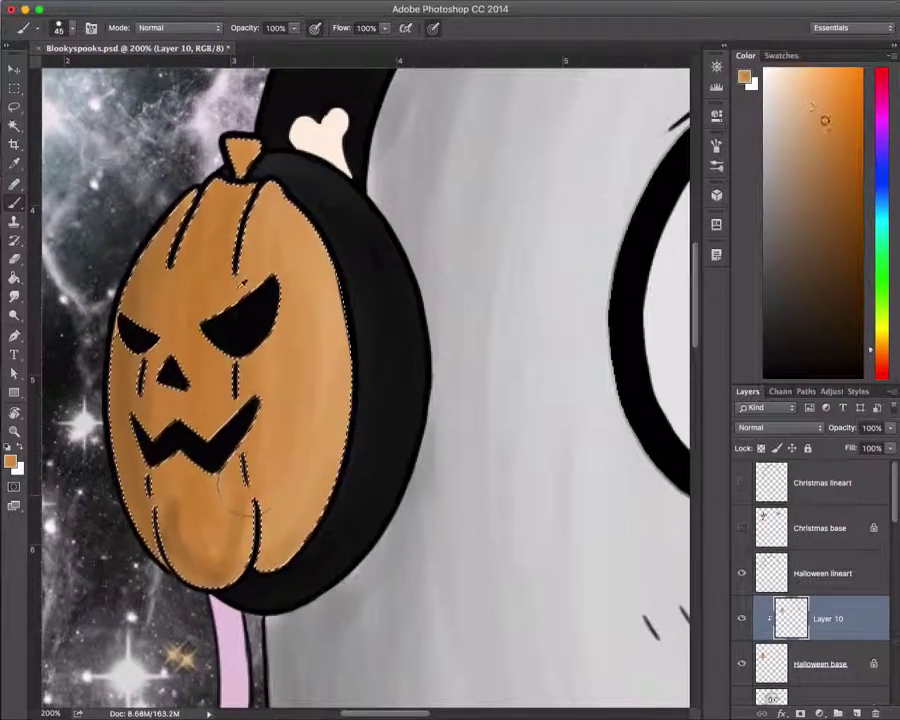
pyautogui.keyDown('alt'); pyautogui.click(213, 569); pyautogui.keyUp('alt')
pyautogui.keyDown('alt'); pyautogui.click(88, 346); pyautogui.keyUp('alt')
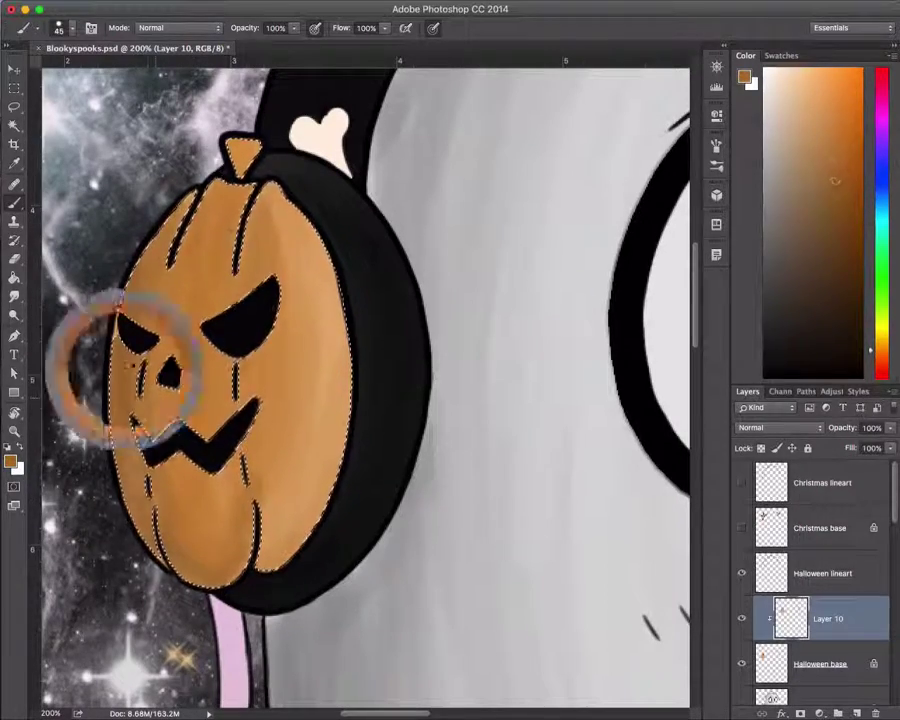
pyautogui.scroll(-3, 356, 501)
pyautogui.scroll(-2, 355, 497)
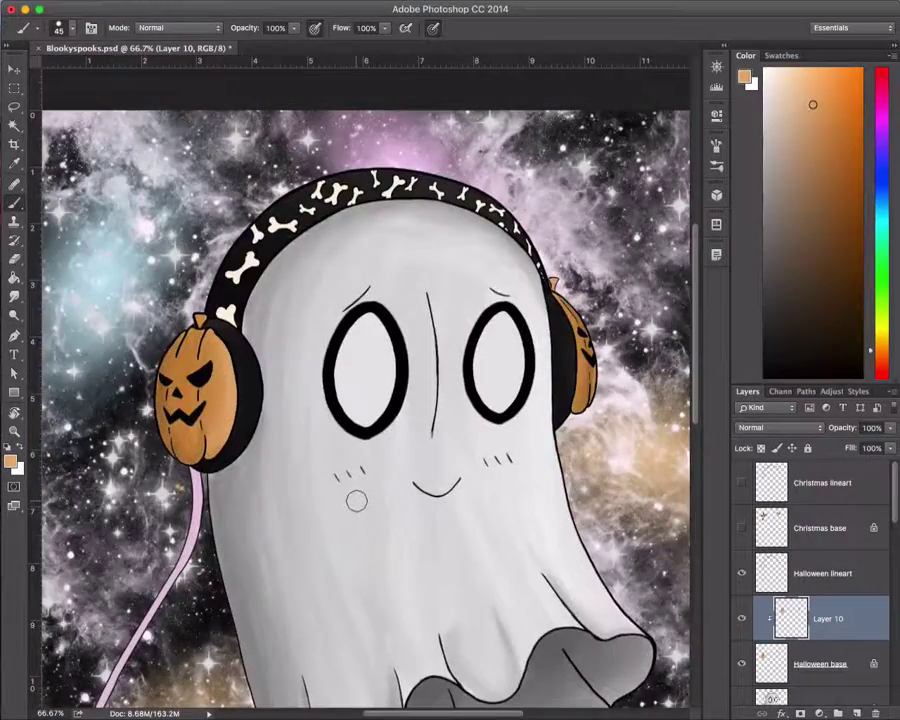
# Step: Shade the pumpkin stems dark brown and touch up the orange pumpkin ear cups on Layer 10 with a 10 px brush
pyautogui.scroll(5, 165, 310)
pyautogui.keyDown('alt'); pyautogui.click(165, 310); pyautogui.keyUp('alt')
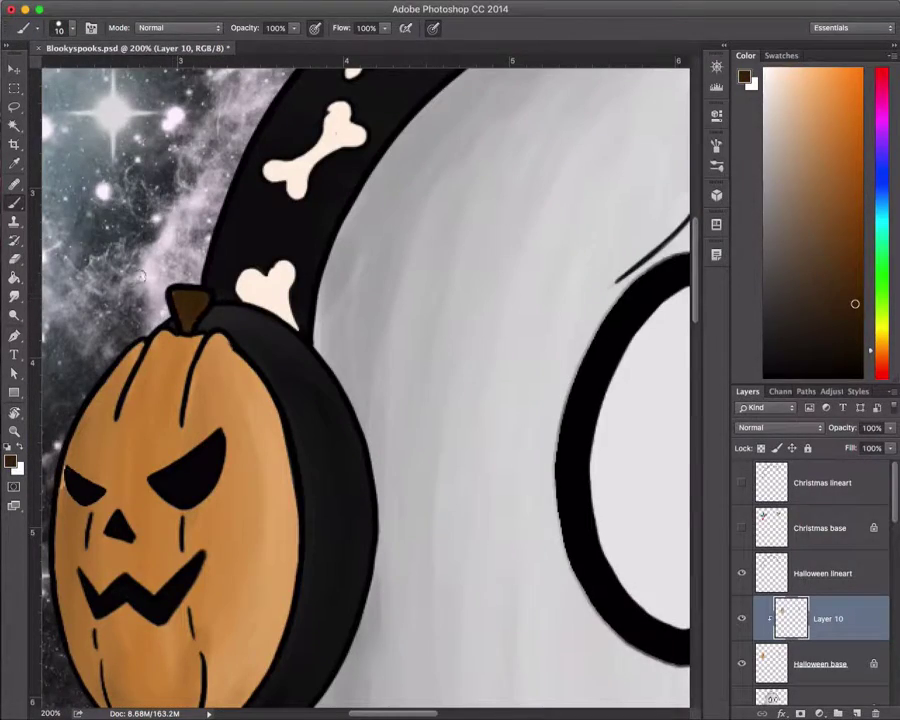
pyautogui.keyDown('alt'); pyautogui.click(62, 487); pyautogui.keyUp('alt')
pyautogui.hscroll(10, 505, 300)
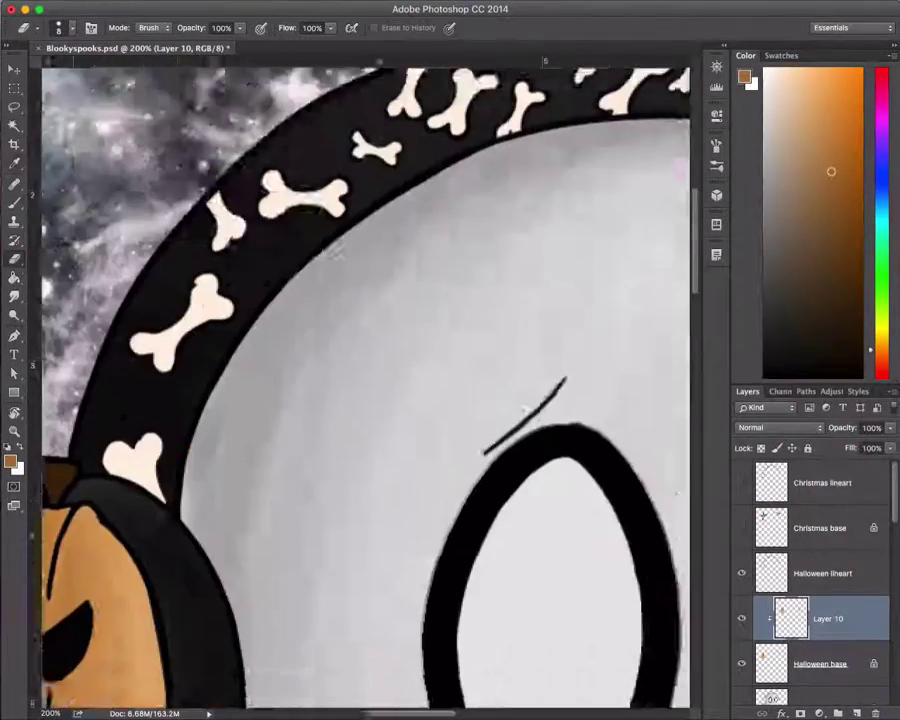
pyautogui.keyDown('alt'); pyautogui.click(216, 476); pyautogui.keyUp('alt')
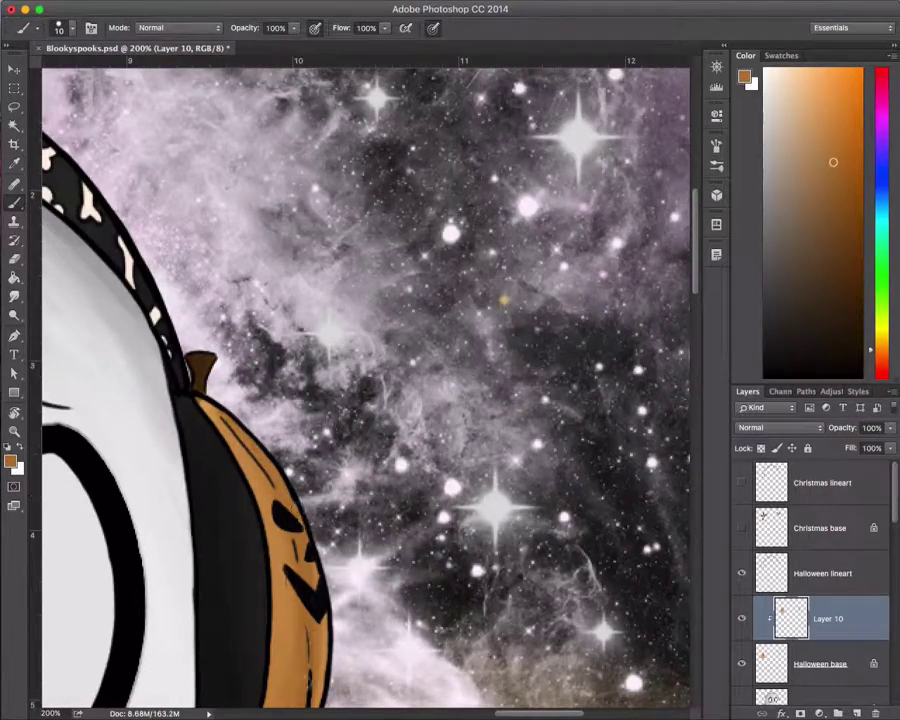
pyautogui.hscroll(-5, 292, 582)
pyautogui.scroll(5, 292, 582)
pyautogui.hscroll(-5, 365, 385)
pyautogui.scroll(-5, 365, 385)
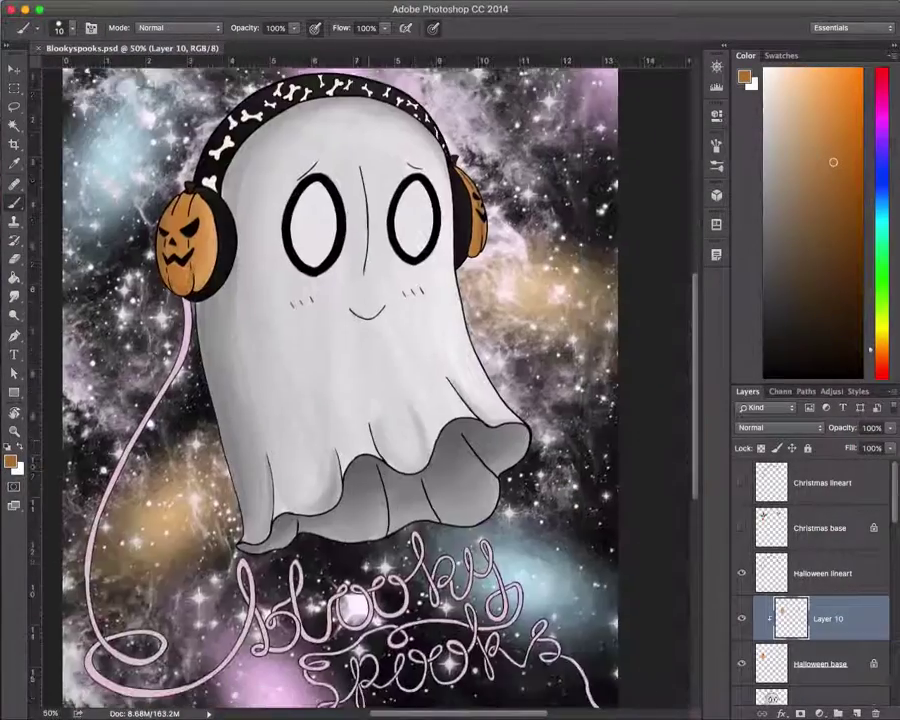
# Step: Try shading the lowest headband bone in beige on Layer 10 with a 10 px brush
pyautogui.scroll(2, 365, 385)
pyautogui.scroll(6, 414, 440)
pyautogui.scroll(5, 414, 440)
pyautogui.hscroll(-5, 414, 440)
pyautogui.press('i')
pyautogui.scroll(-3, 360, 300)
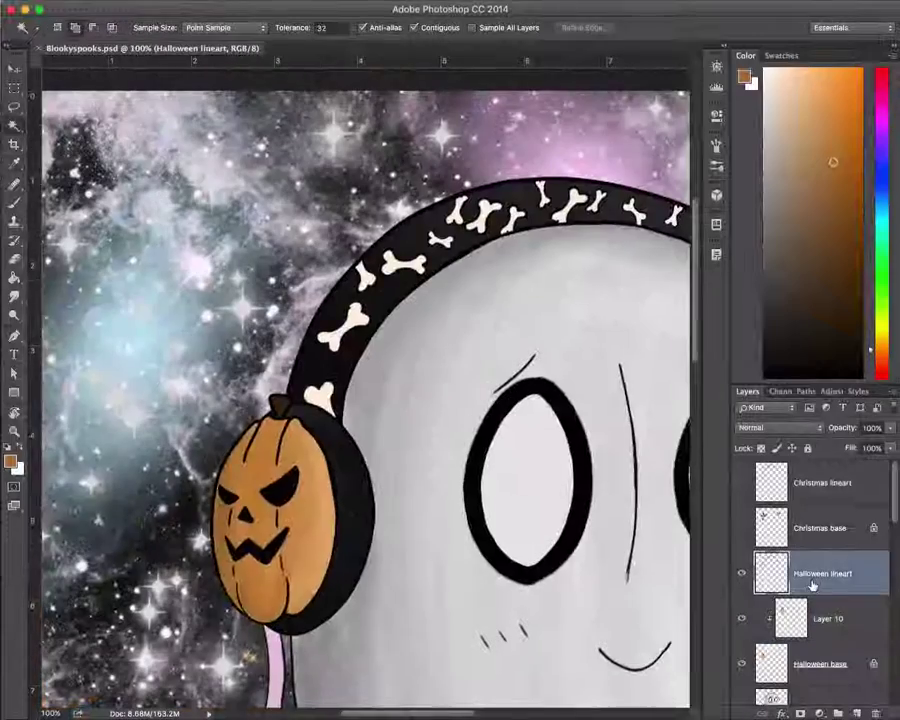
pyautogui.click(360, 296)
pyautogui.scroll(3, 358, 292)
pyautogui.press('b')
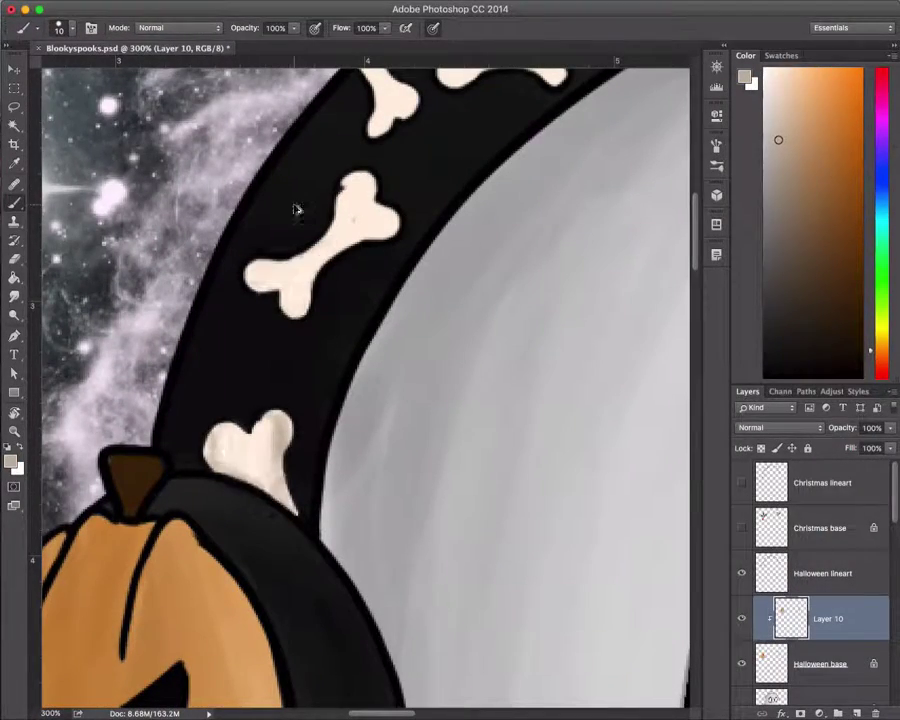
# Step: Select all the headband bones on Halloween base with the Magic Wand at tolerance 32
pyautogui.scroll(-5, 297, 207)
pyautogui.press('w')
pyautogui.hotkey('alt', ']')
pyautogui.hotkey('alt', '[')
pyautogui.hotkey('alt', '[')
pyautogui.click(370, 305)
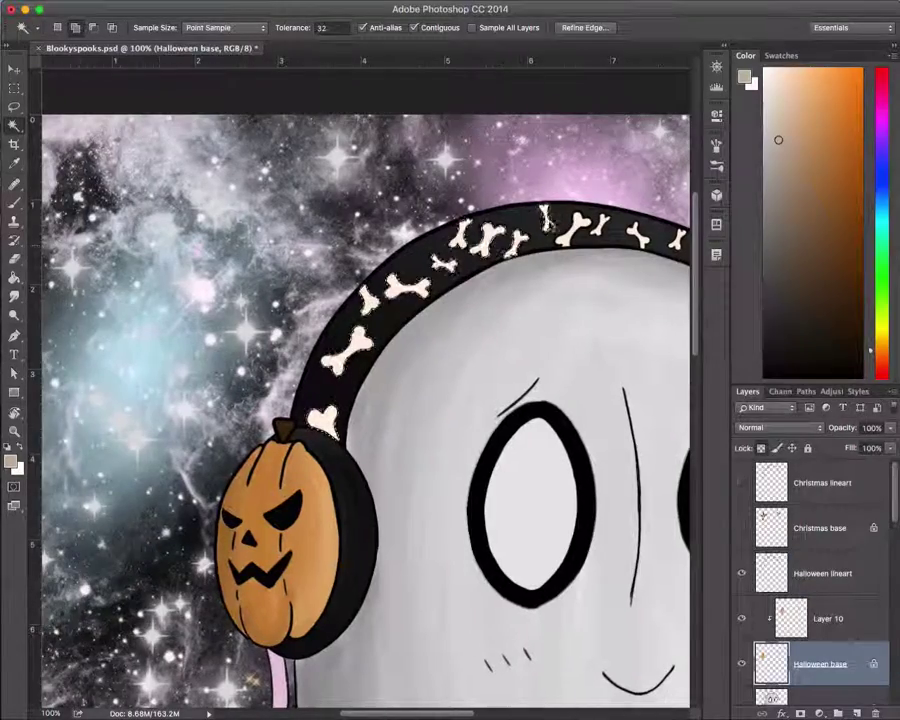
pyautogui.scroll(5, 633, 322)
pyautogui.scroll(-5, 633, 322)
pyautogui.hscroll(-3, 400, 400)
# Step: Build a custom solid gradient with several grey-beige colour stops for the Gradient tool
pyautogui.press('g')
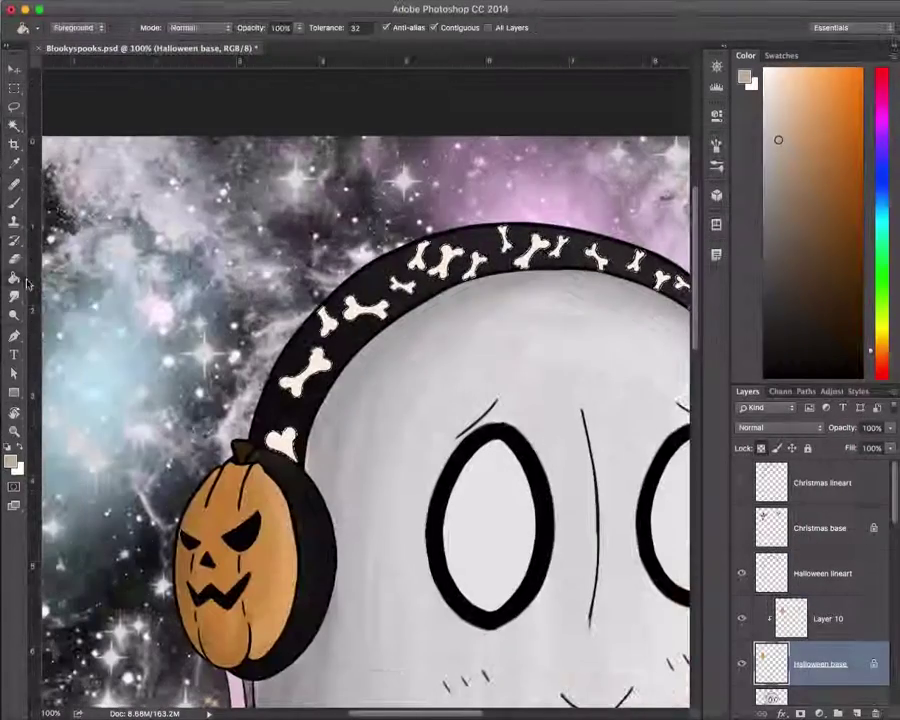
pyautogui.hotkey('shift', 'g')
pyautogui.click(80, 27)
pyautogui.click(490, 340)
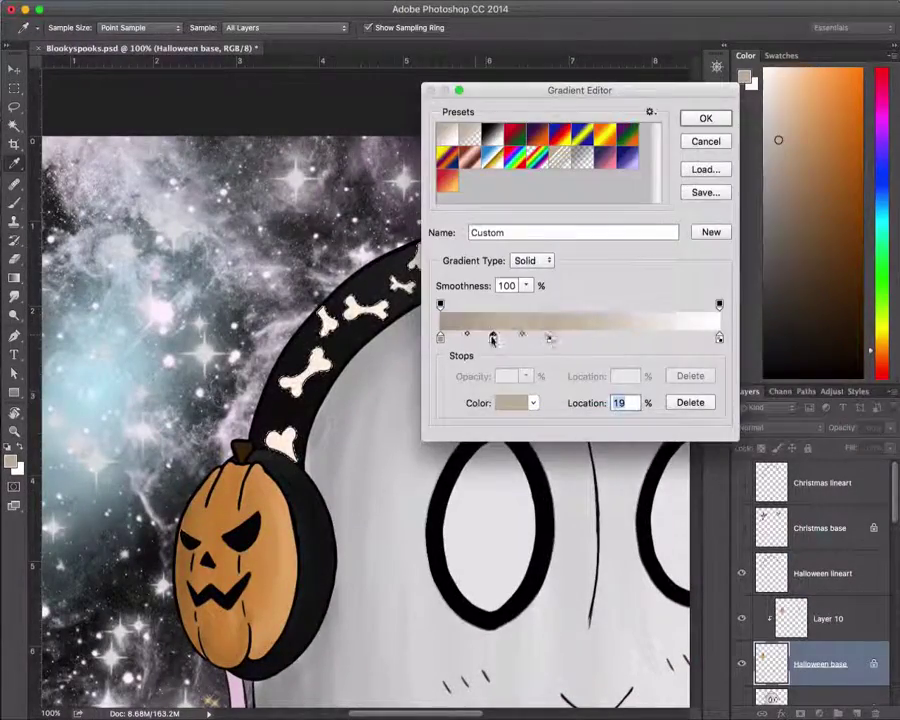
pyautogui.moveTo(490, 340); pyautogui.dragTo(515, 340)
pyautogui.doubleClick(613, 340)
pyautogui.press('Return')
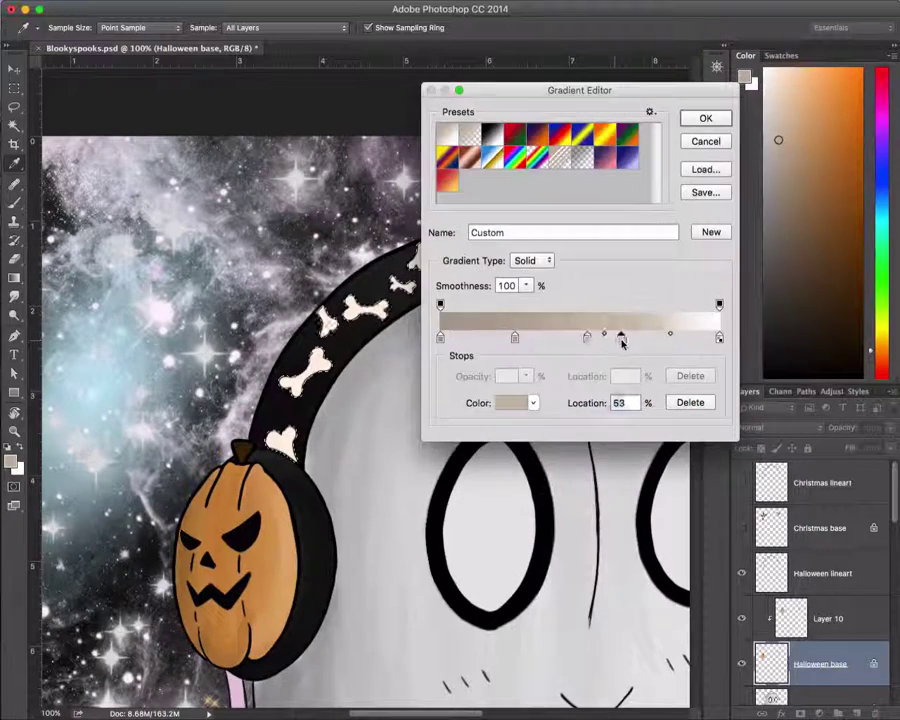
pyautogui.click(567, 340)
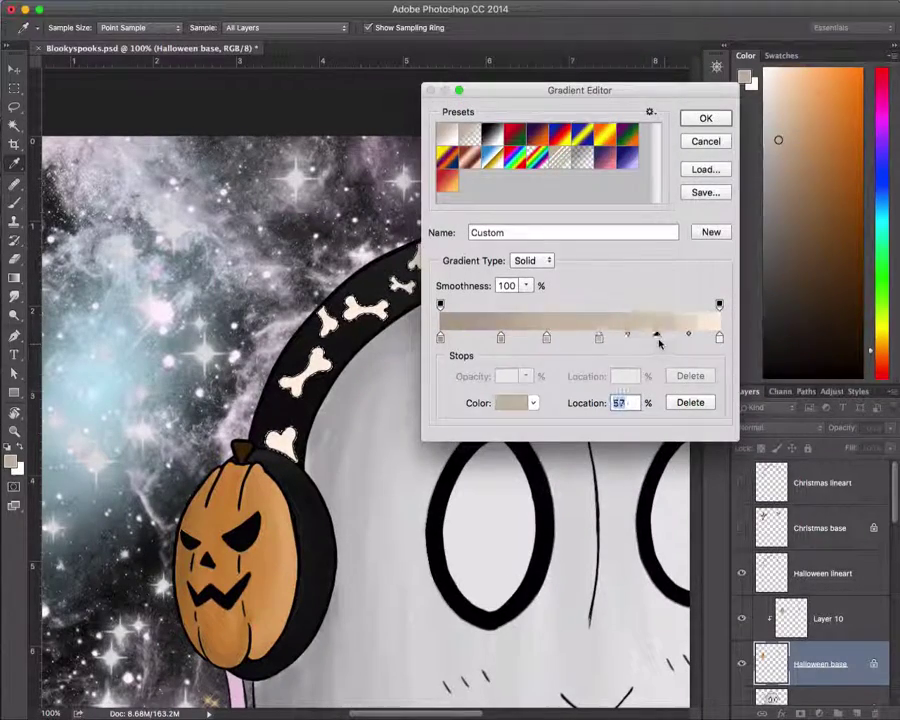
# Step: Set the gradient's 73% stop to cream fdf0e1 and fill the selected bones with the gradient across the headband
pyautogui.doubleClick(657, 337)
pyautogui.click(783, 117)
pyautogui.doubleClick(652, 337)
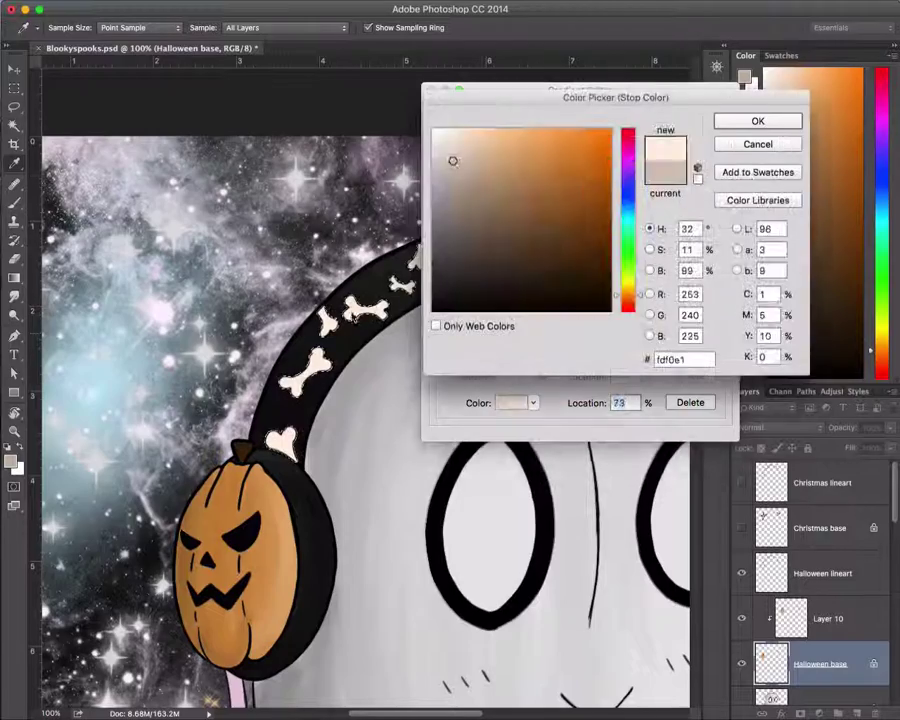
pyautogui.press('Return')
pyautogui.press('Return')
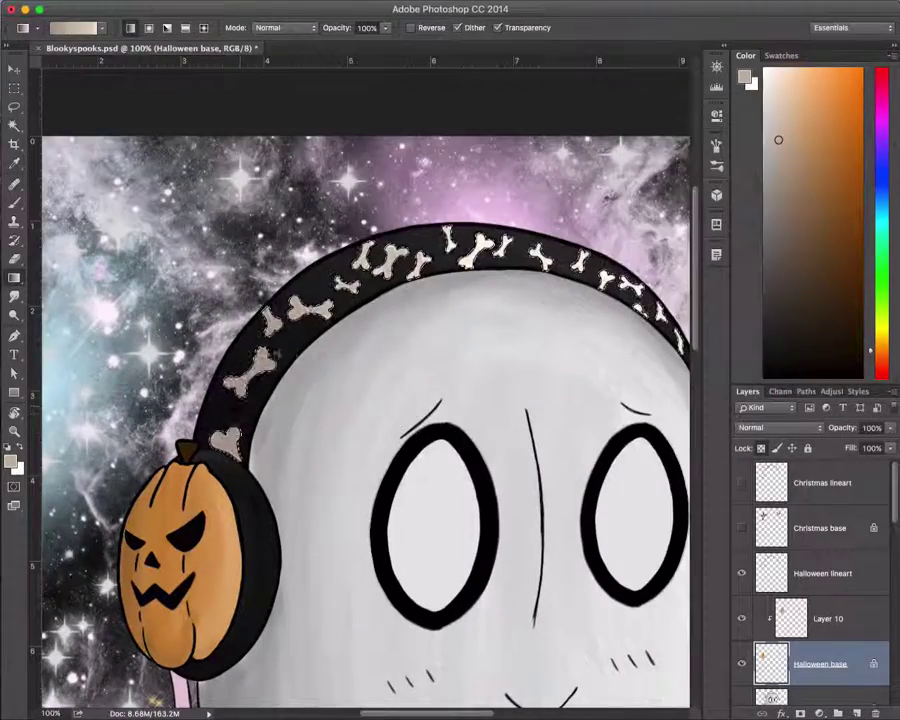
# Step: Darken the gradient's 0% stop to a deeper grey-brown, reapply the gradient to the bones, and clear the selection
pyautogui.click(110, 27)
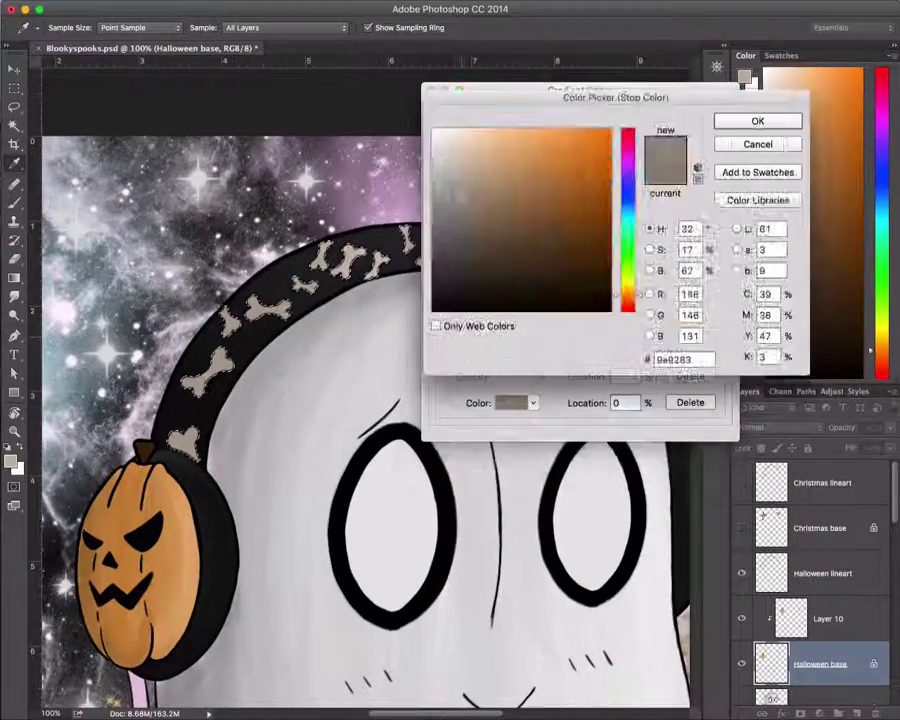
pyautogui.press('Return')
pyautogui.press('Return')
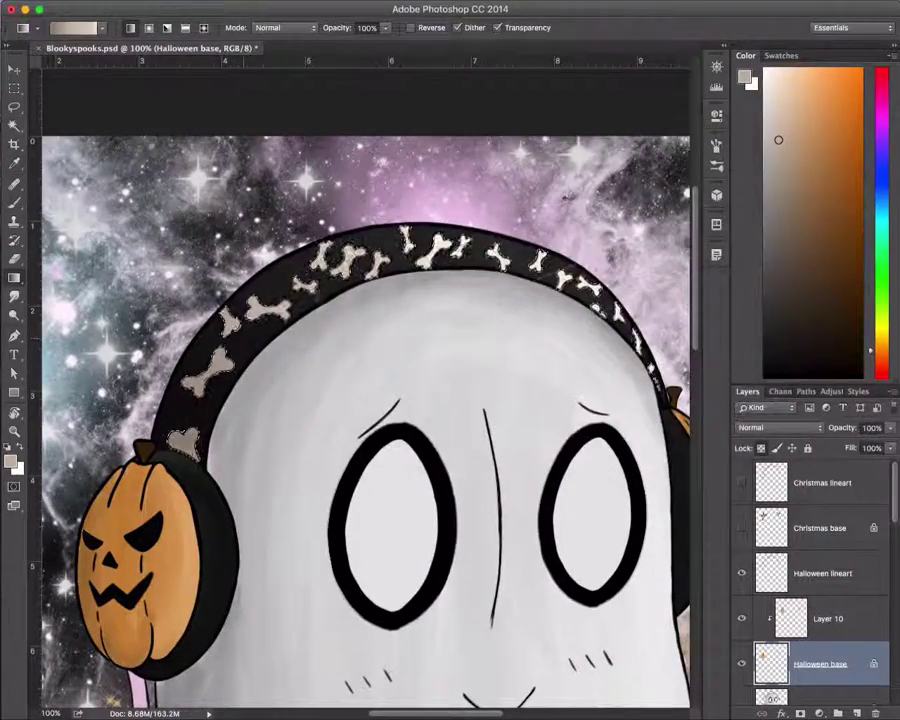
pyautogui.hotkey('ctrl', '-')
pyautogui.hotkey('ctrl', '-')
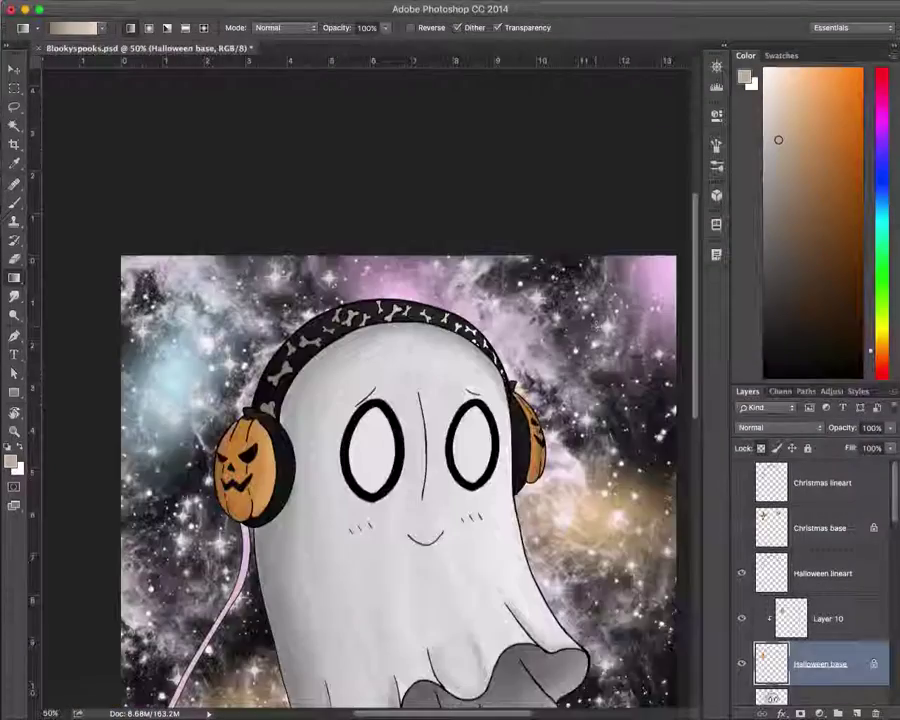
# Step: Show the Christmas layers in place of the Halloween ones and add a new layer clipped to Christmas base
pyautogui.moveTo(741, 483); pyautogui.dragTo(741, 528)
pyautogui.moveTo(741, 573); pyautogui.dragTo(741, 663)
pyautogui.click(812, 530)
pyautogui.rightClick(812, 530)
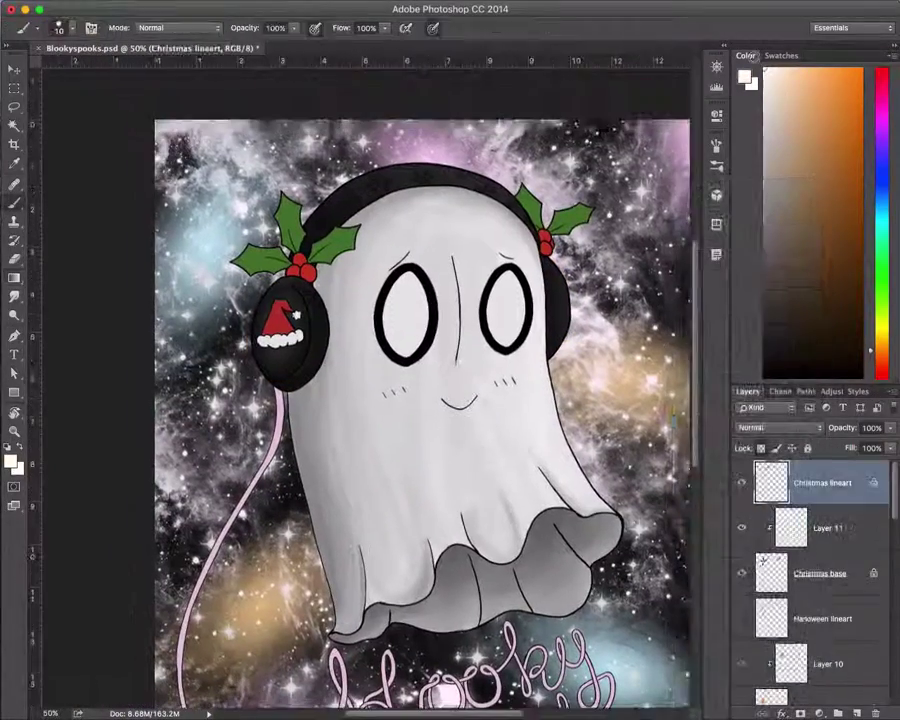
# Step: Lock Christmas lineart's transparency and recolour headband snowflakes white with 35 px and 10 px brushes
pyautogui.hotkey('ctrl', '+')
pyautogui.hotkey('ctrl', '+')
pyautogui.click(62, 27)
pyautogui.press('Return')
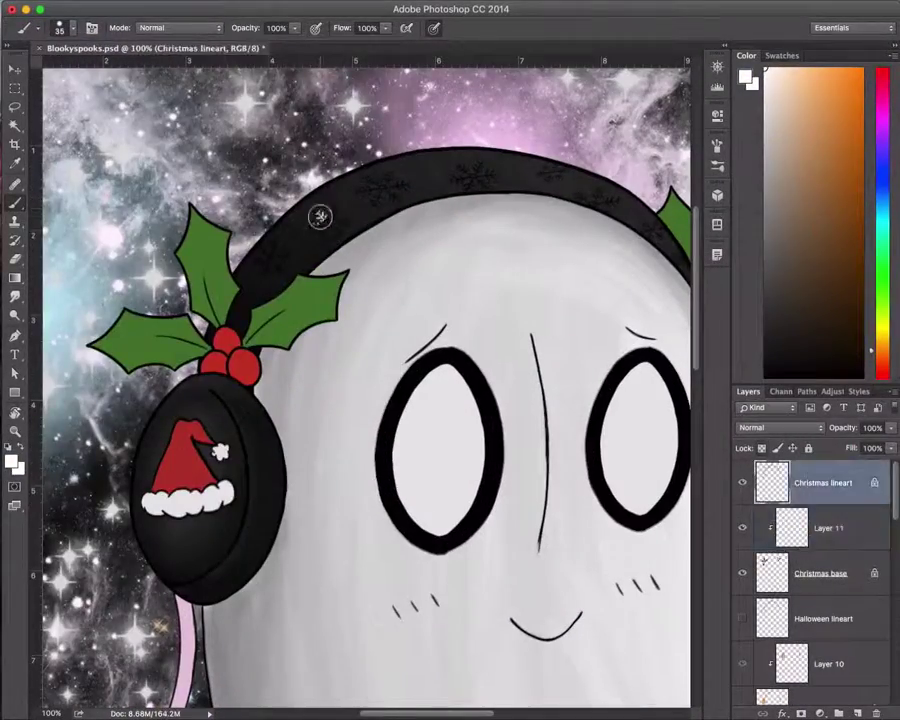
pyautogui.hotkey('ctrl', '+')
pyautogui.hotkey('ctrl', '+')
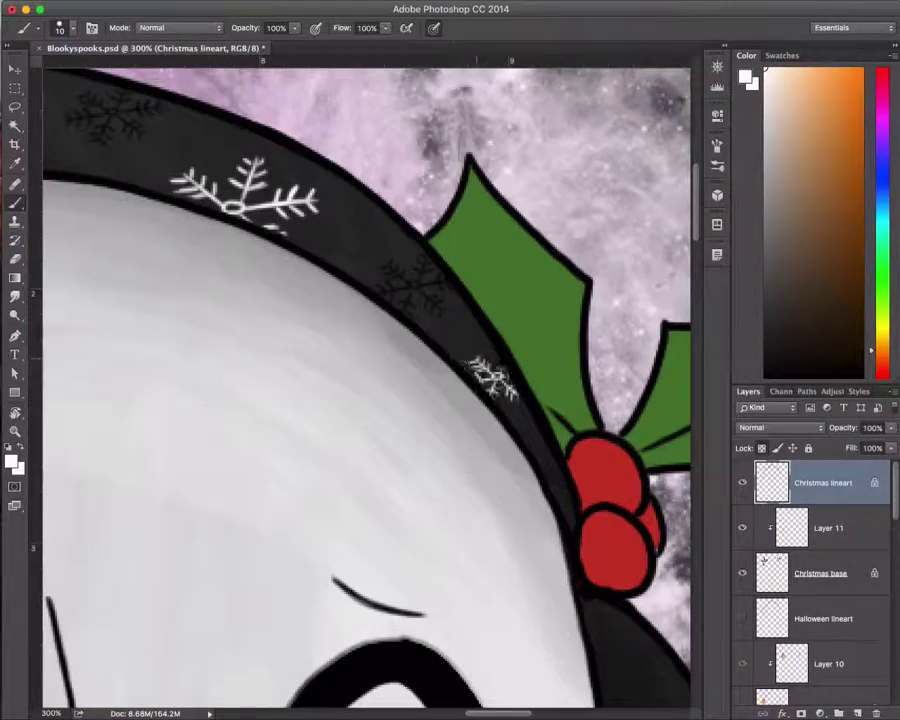
# Step: Recolour the remaining black headband snowflakes light blue on Christmas lineart with the 10 px brush
pyautogui.click(881, 205)
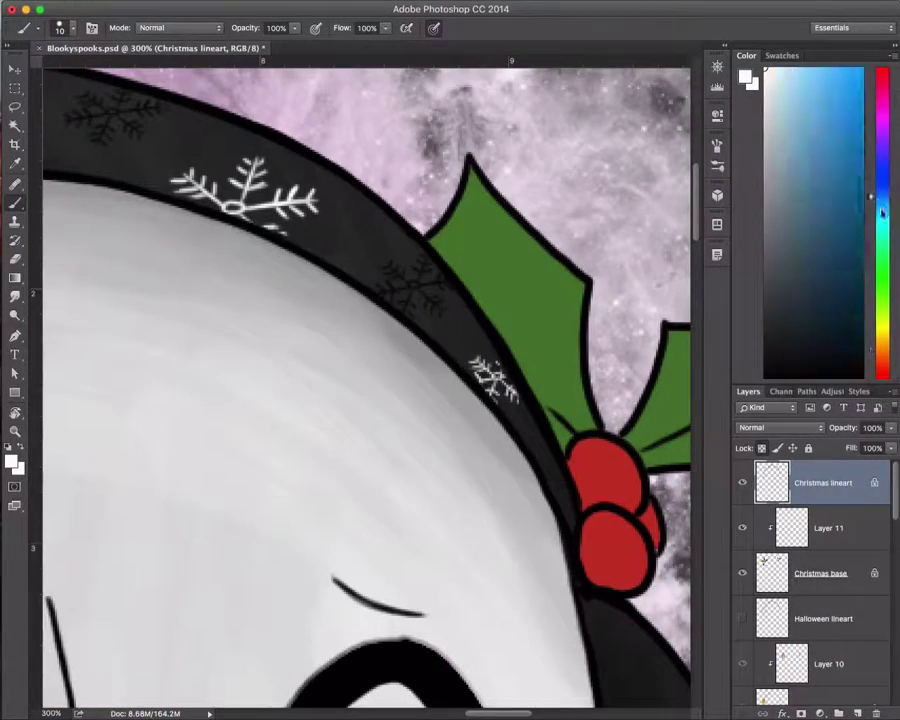
pyautogui.click(881, 211)
pyautogui.click(787, 86)
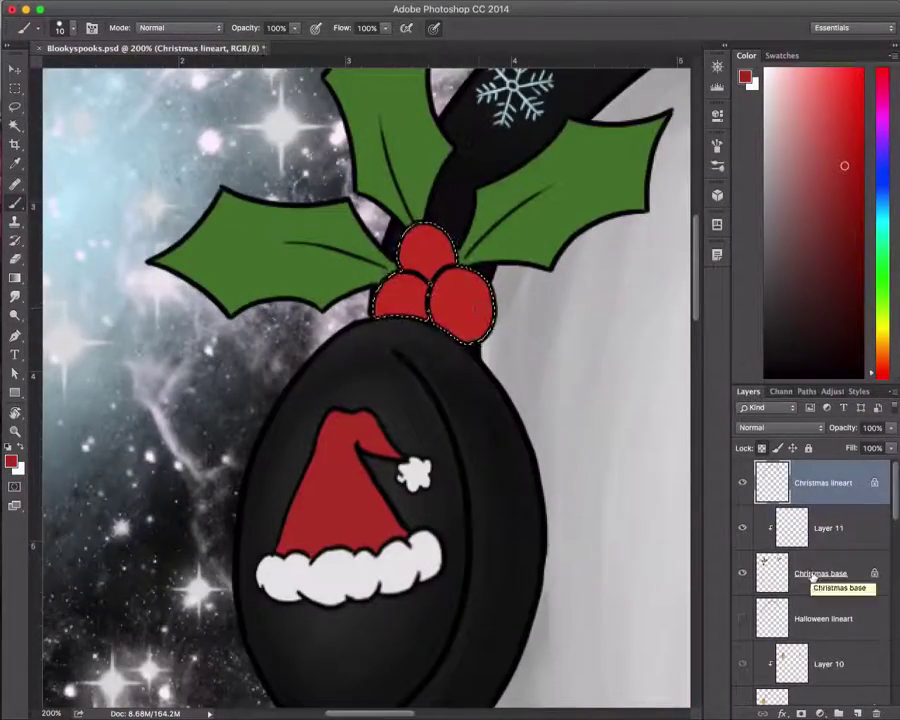
# Step: Paint darker red shading over the selected holly berries on both sides on Layer 11 with a 10 px brush
pyautogui.click(810, 528)
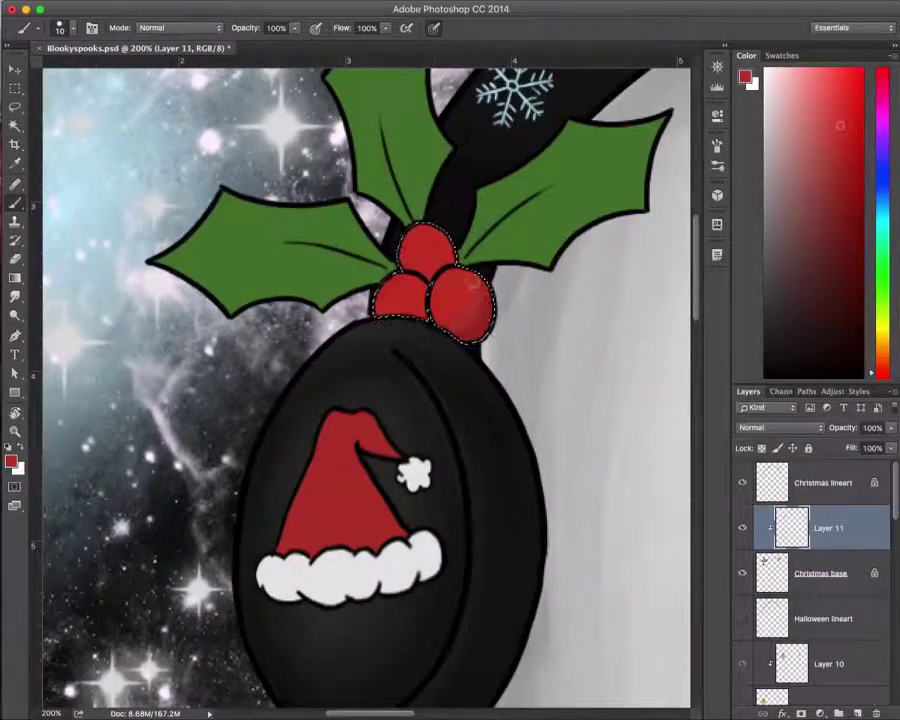
pyautogui.keyDown('alt'); pyautogui.click(460, 300); pyautogui.keyUp('alt')
pyautogui.hotkey('alt', ']')
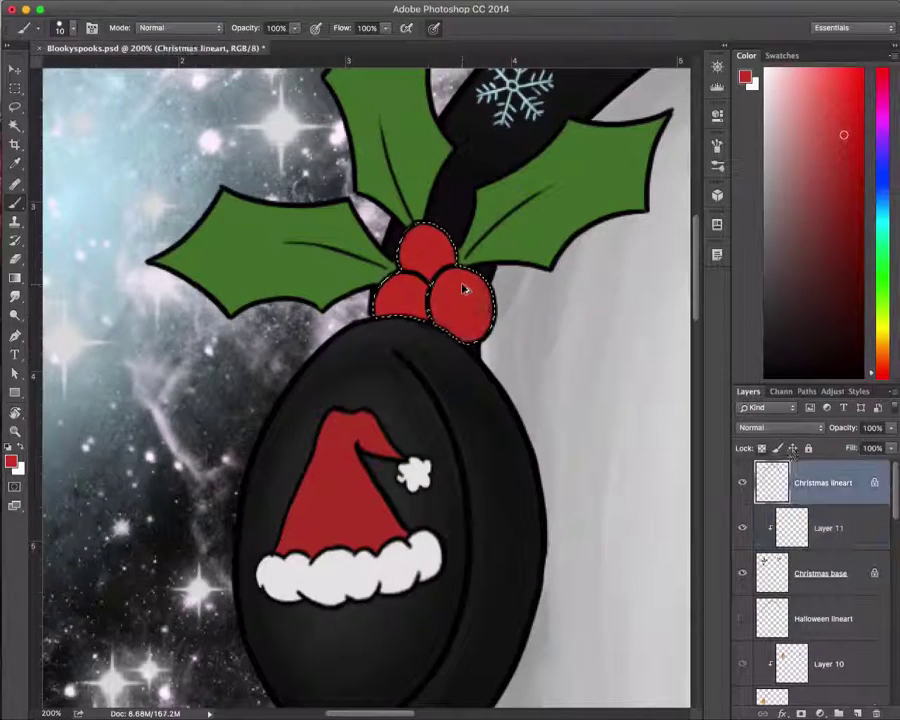
pyautogui.hotkey('alt', '[')
pyautogui.keyDown('alt'); pyautogui.click(455, 340); pyautogui.keyUp('alt')
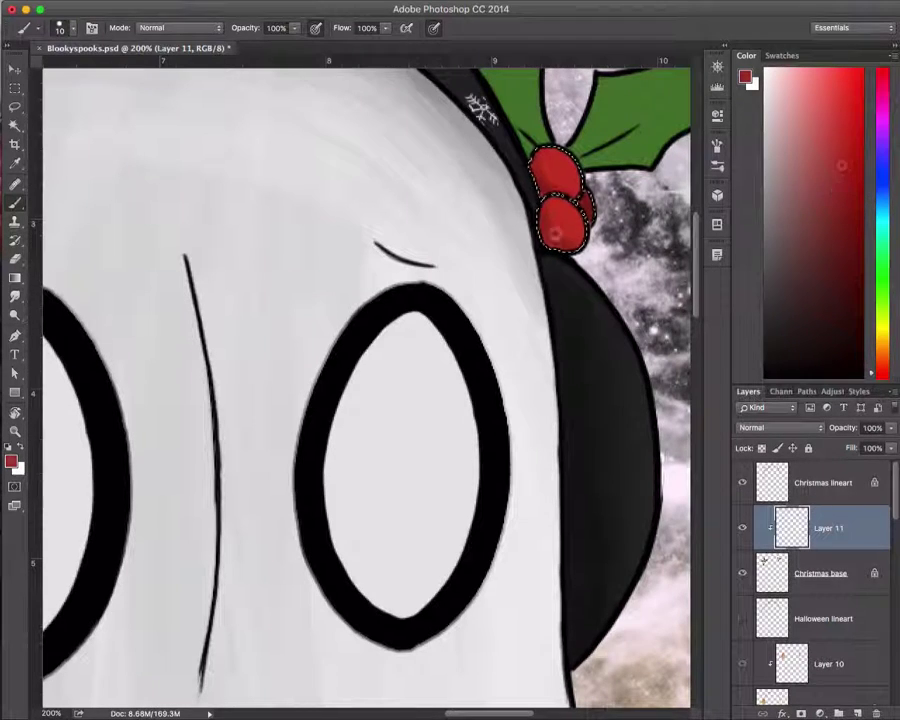
pyautogui.keyDown('alt'); pyautogui.click(553, 201); pyautogui.keyUp('alt')
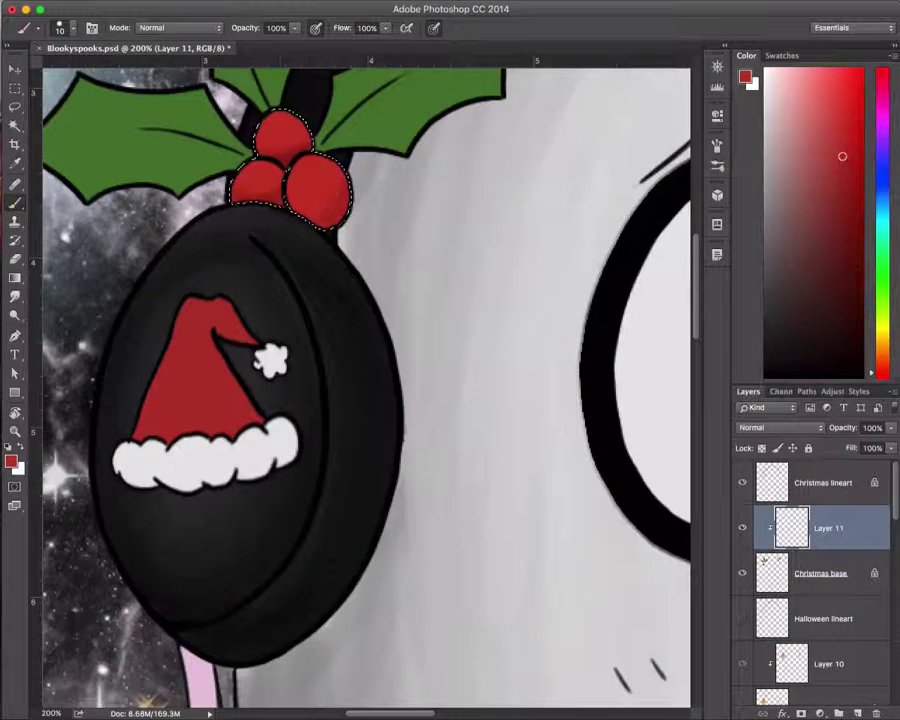
# Step: Deepen the shadows and add light red highlights on the three berries above the Santa hat ear cup
pyautogui.scroll(1, 303, 163)
pyautogui.keyDown('alt'); pyautogui.click(303, 163); pyautogui.keyUp('alt')
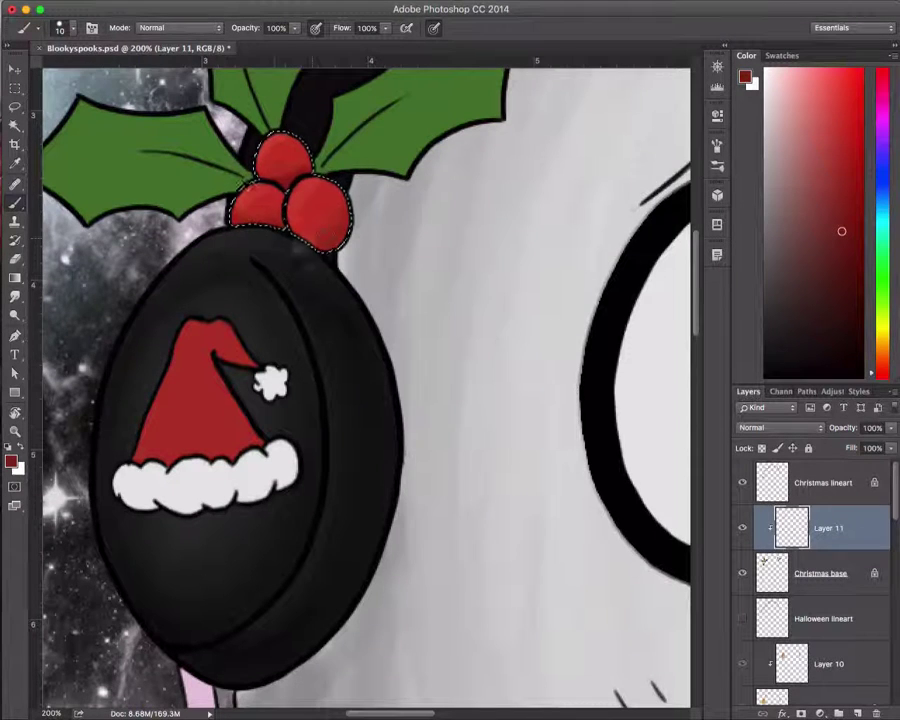
pyautogui.keyDown('alt'); pyautogui.click(308, 231); pyautogui.keyUp('alt')
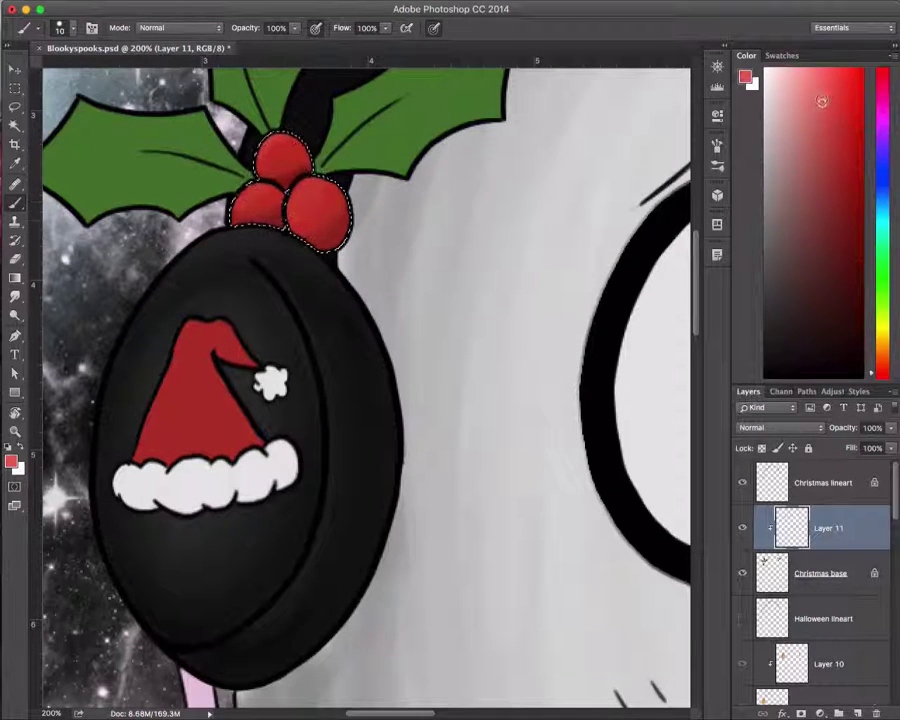
pyautogui.moveTo(275, 158); pyautogui.dragTo(292, 150)
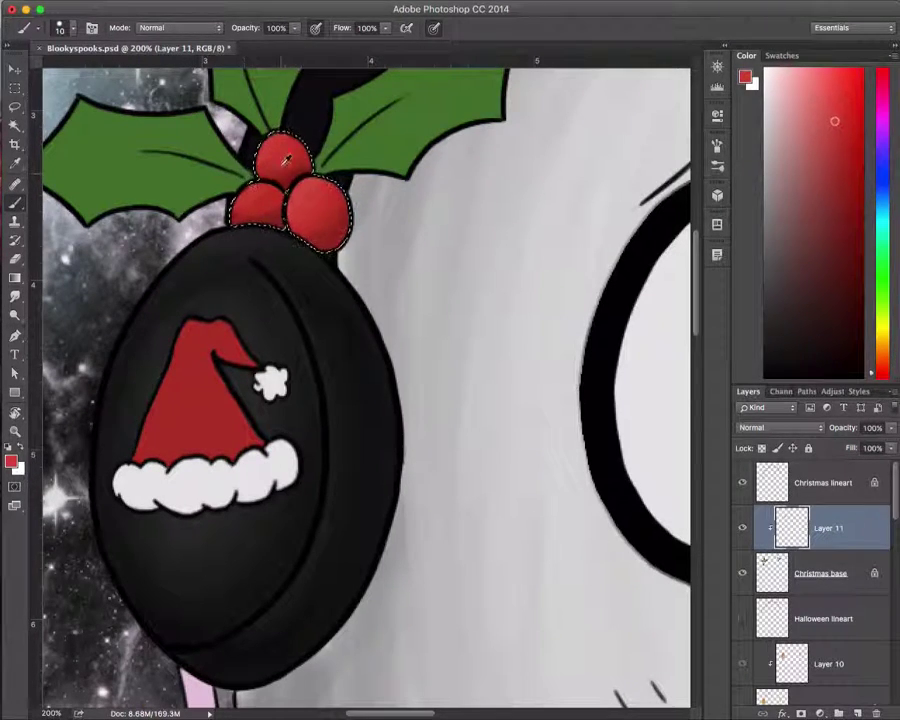
pyautogui.moveTo(270, 205); pyautogui.dragTo(272, 205)
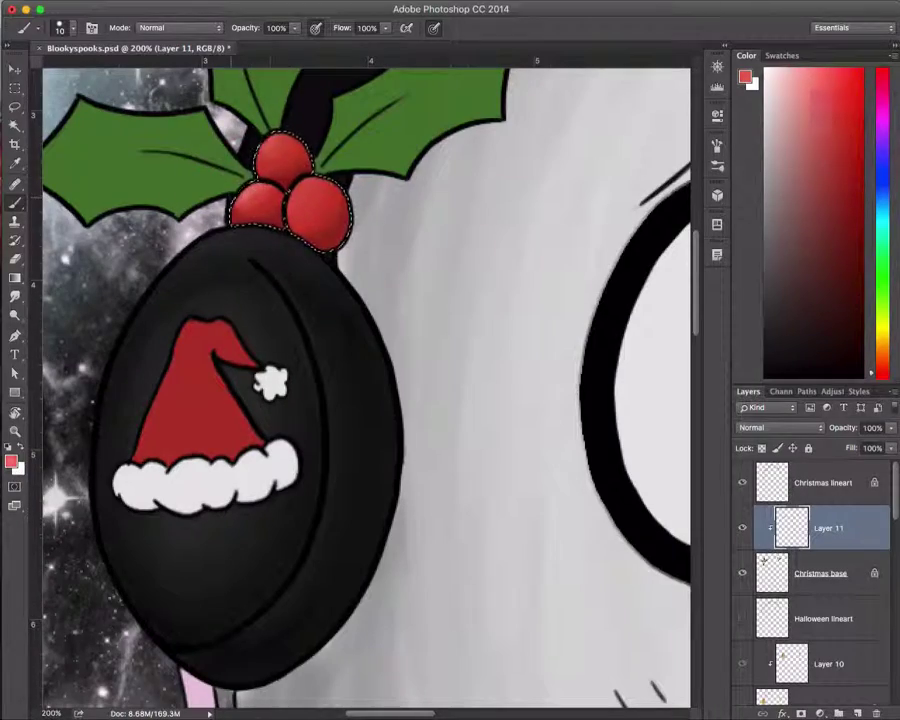
pyautogui.scroll(-2, 284, 385)
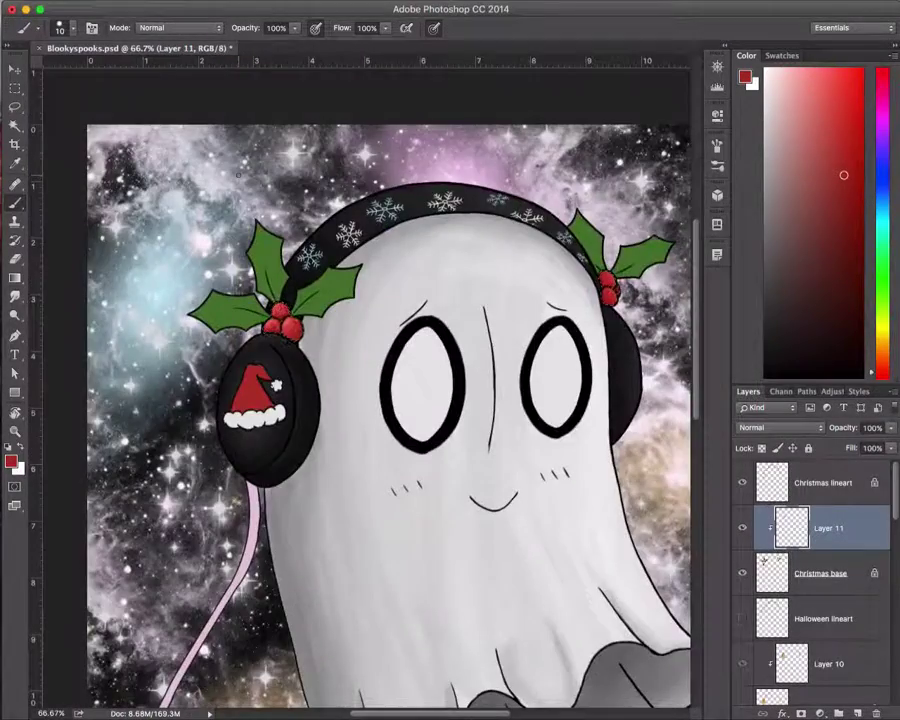
# Step: Select the Santa hat's red area, shade it with darker and lighter reds on Layer 11, and clear the selection
pyautogui.scroll(-1, 390, 400)
pyautogui.press('w')
pyautogui.scroll(3, 390, 400)
pyautogui.click(252, 392)
pyautogui.press('b')
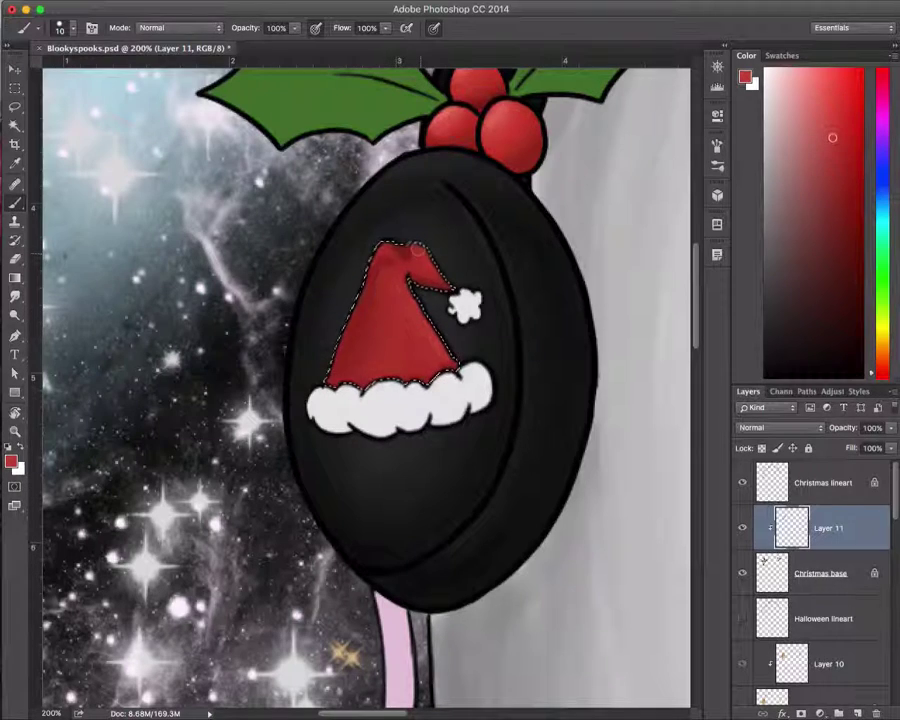
pyautogui.keyDown('alt'); pyautogui.click(388, 321); pyautogui.keyUp('alt')
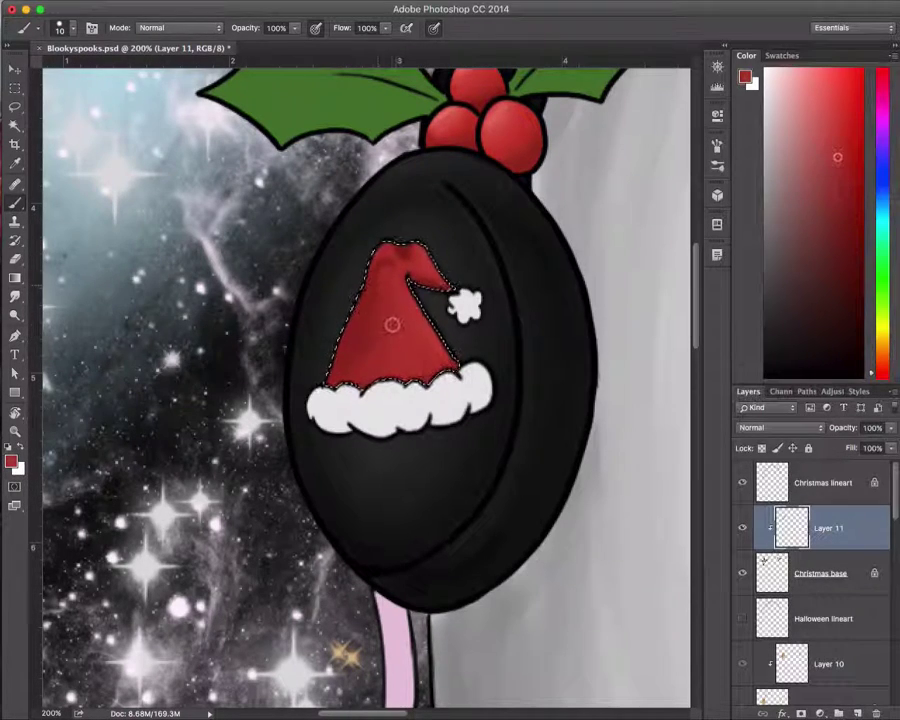
pyautogui.press('super+d')
pyautogui.press('super+shift+d')
pyautogui.keyDown('alt'); pyautogui.click(368, 243); pyautogui.keyUp('alt')
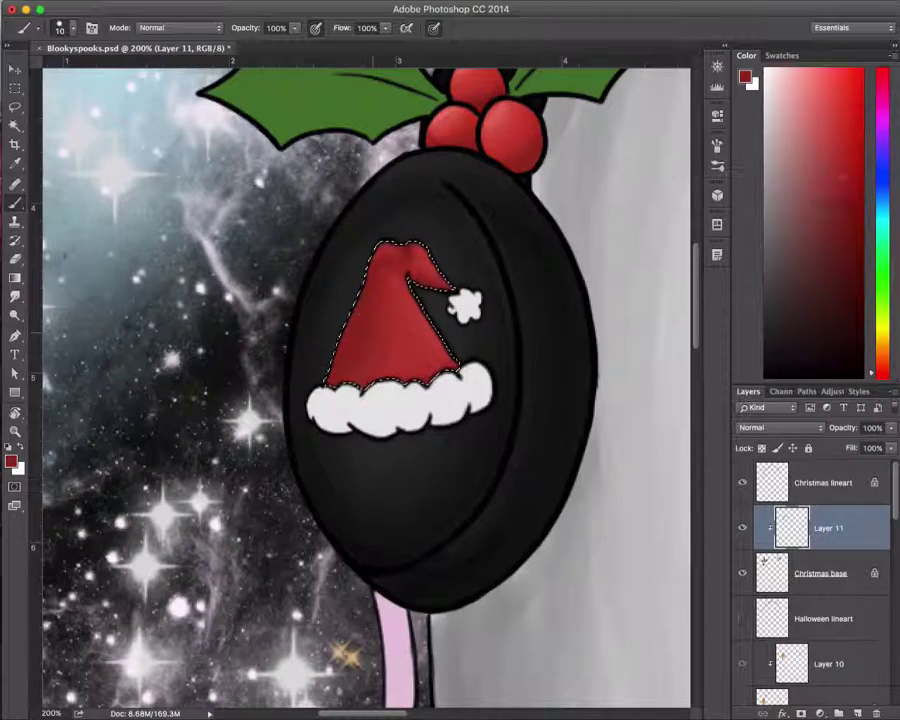
pyautogui.keyDown('alt'); pyautogui.click(370, 268); pyautogui.keyUp('alt')
pyautogui.press('super+minus')
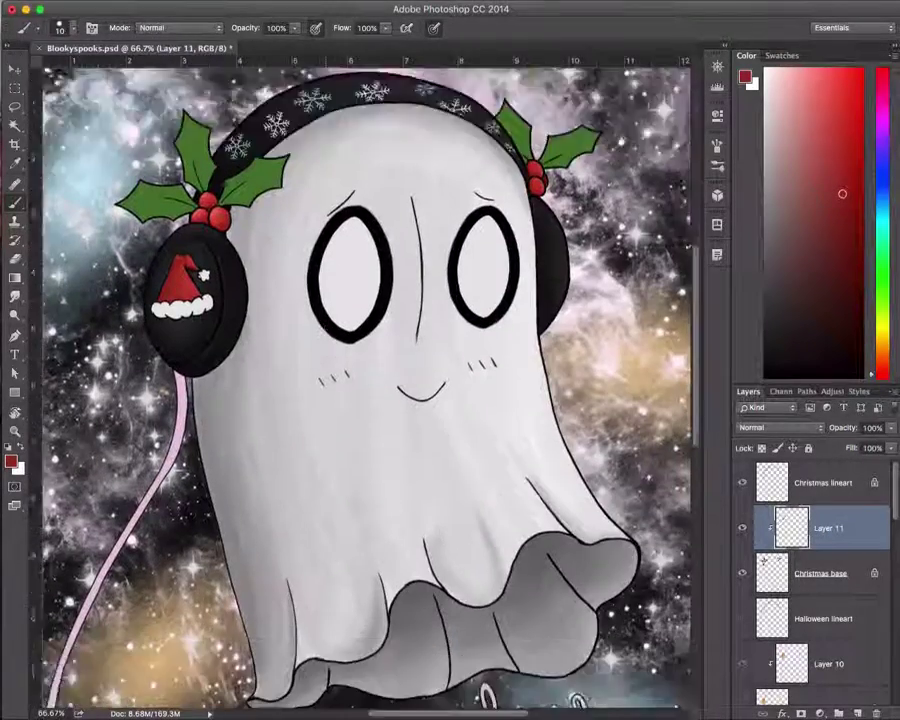
pyautogui.scroll(-3, 532, 188)
pyautogui.scroll(3, 532, 188)
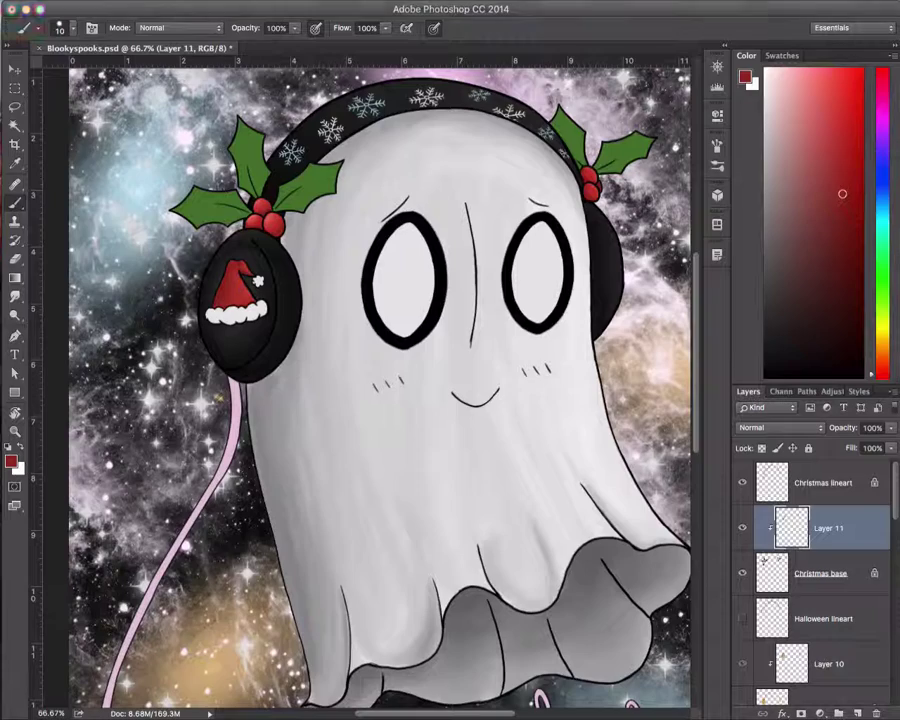
# Step: Select the Santa hat's white trim and pom-pom on Christmas base and shade them light grey with the 10 px brush
pyautogui.press('super+plus')
pyautogui.hotkey('alt', '[')
pyautogui.press('w')
pyautogui.click(211, 316)
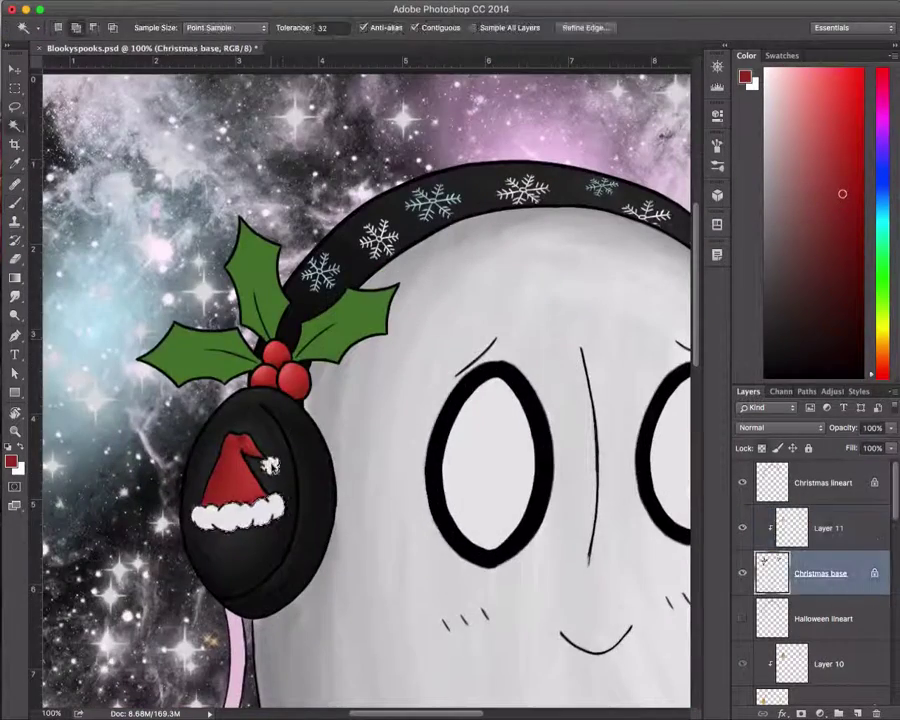
pyautogui.press('i')
pyautogui.click(230, 316)
pyautogui.press('b')
pyautogui.press('super+plus')
pyautogui.moveTo(308, 512); pyautogui.dragTo(430, 512)
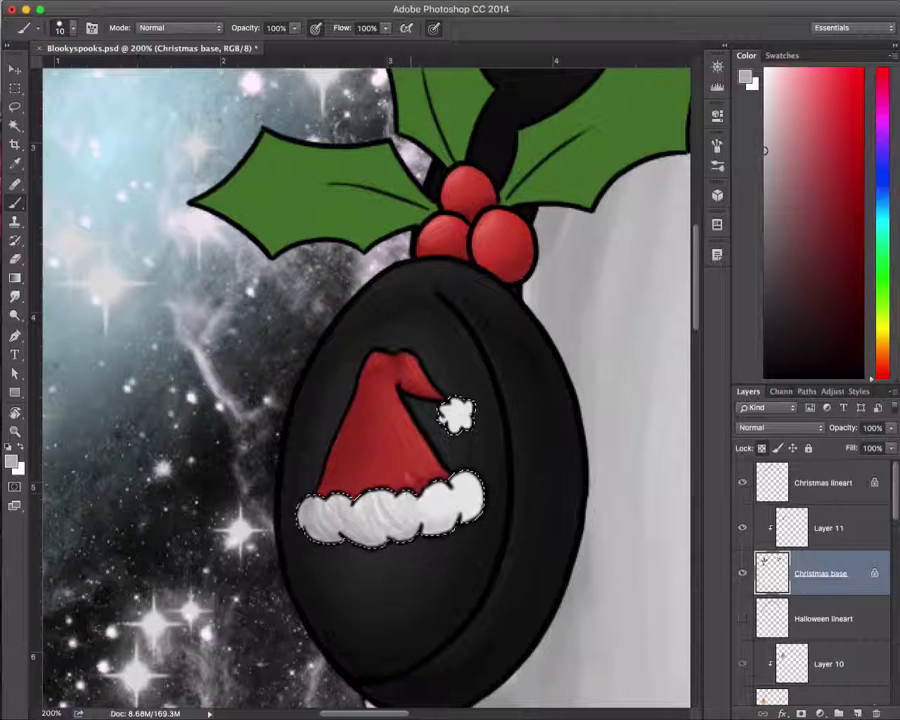
# Step: Blend lighter grey and white strokes over the Santa hat's trim and pom-pom, and clear the selection
pyautogui.press('x')
pyautogui.moveTo(311, 502)
pyautogui.mouseDown()
pyautogui.moveTo(437, 518)
pyautogui.moveTo(410, 518)
pyautogui.moveTo(458, 502)
pyautogui.mouseUp()
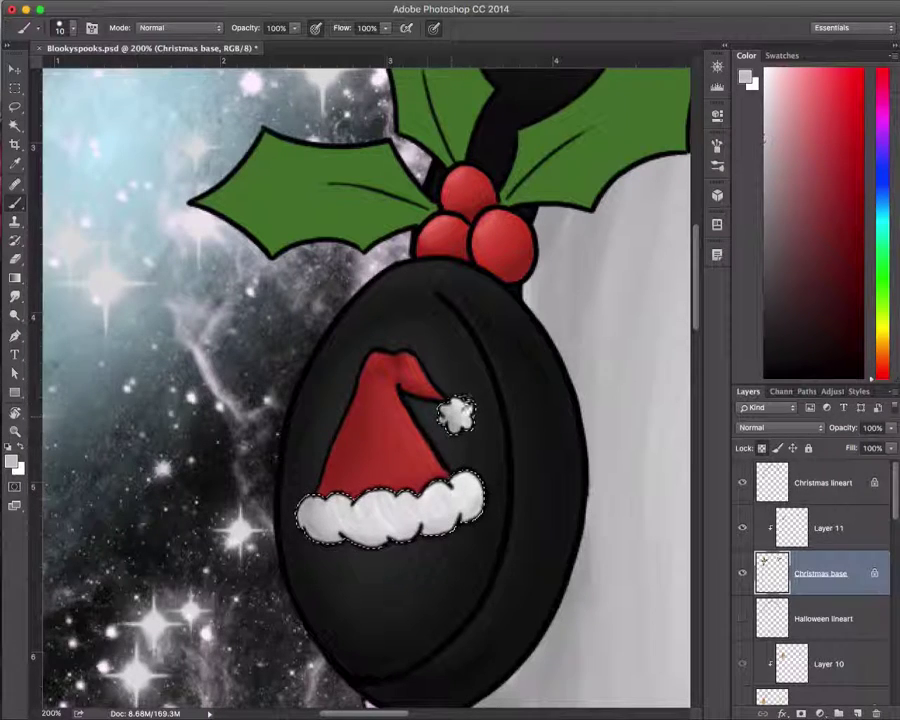
pyautogui.scroll(-3, 366, 387)
pyautogui.hscroll(4, 366, 387)
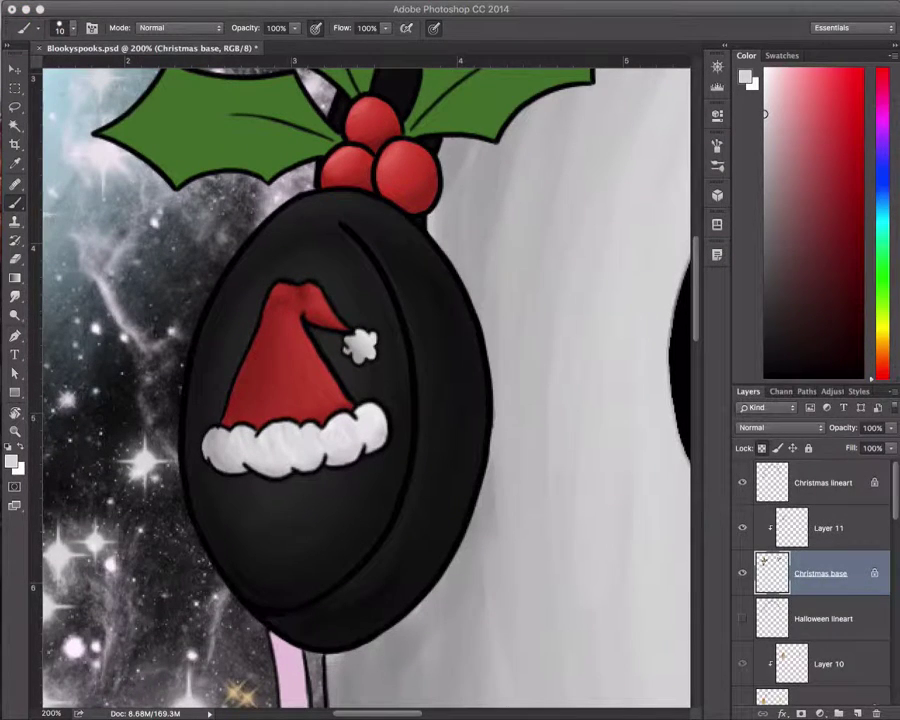
pyautogui.scroll(-5, 510, 283)
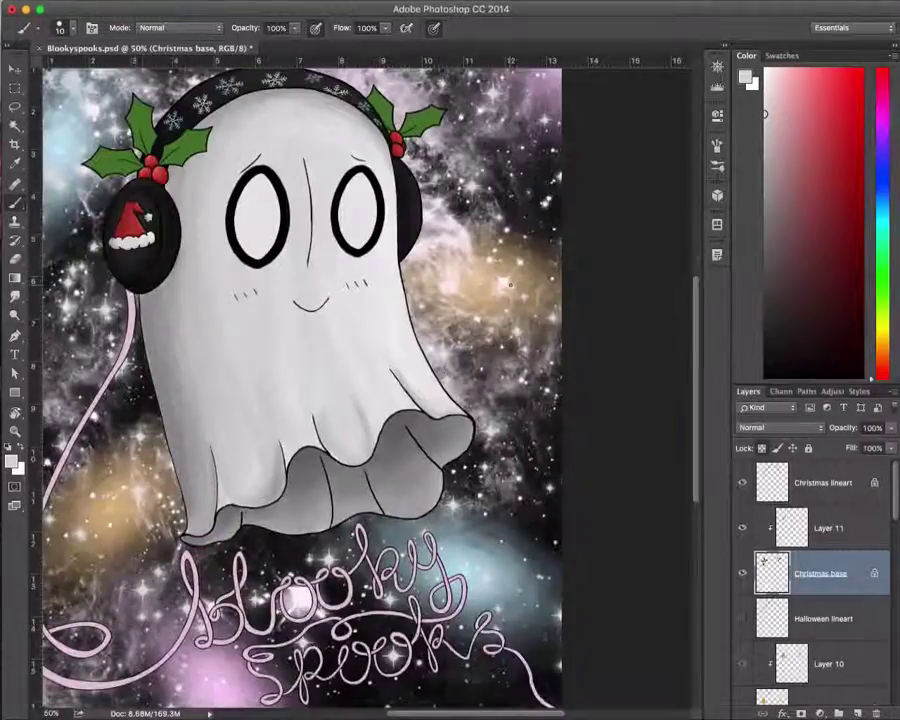
# Step: Select the green areas of the holly leaves on both sides of the headphones with the Magic Wand on Christmas base
pyautogui.scroll(5, 83, 310)
pyautogui.scroll(3, 480, 476)
pyautogui.press('w')
pyautogui.hscroll(4, 480, 476)
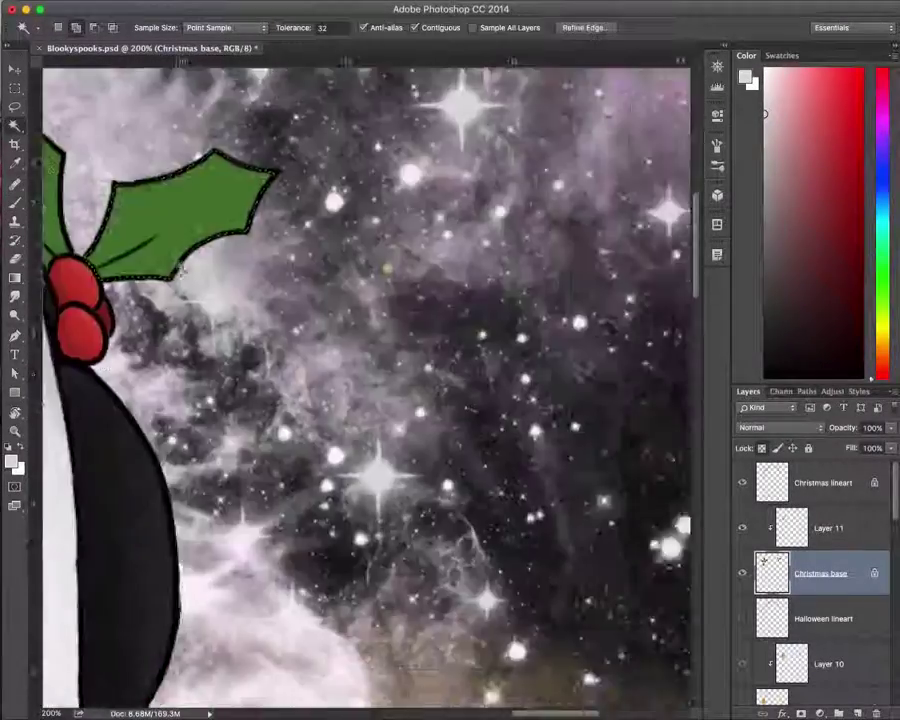
pyautogui.click(520, 300)
# Step: Paint dark green shading around the veins and bases of all holly leaves, and blend it with a mid green
pyautogui.press('i')
pyautogui.click(500, 310)
pyautogui.press('b')
pyautogui.click(841, 293)
pyautogui.moveTo(330, 388); pyautogui.dragTo(250, 374)
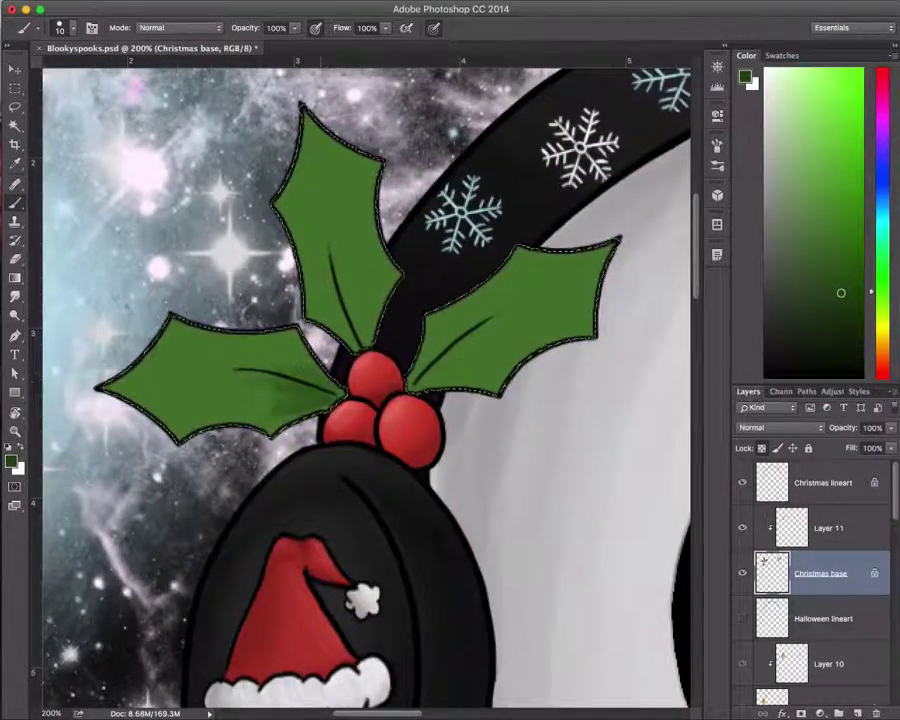
pyautogui.moveTo(370, 340); pyautogui.dragTo(335, 290)
pyautogui.moveTo(425, 375); pyautogui.dragTo(500, 325)
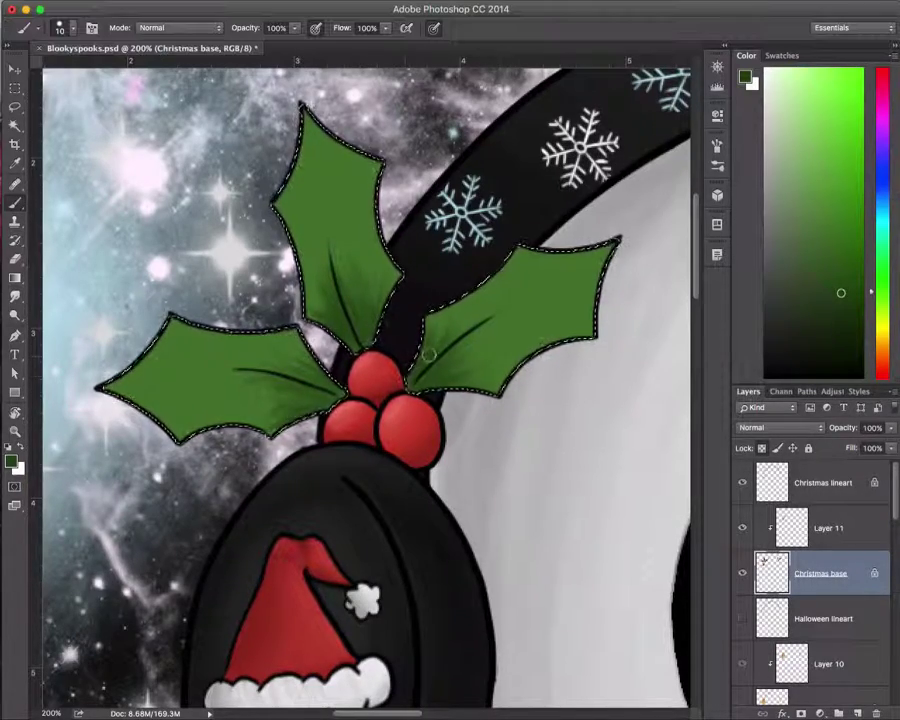
pyautogui.hscroll(10, 370, 184)
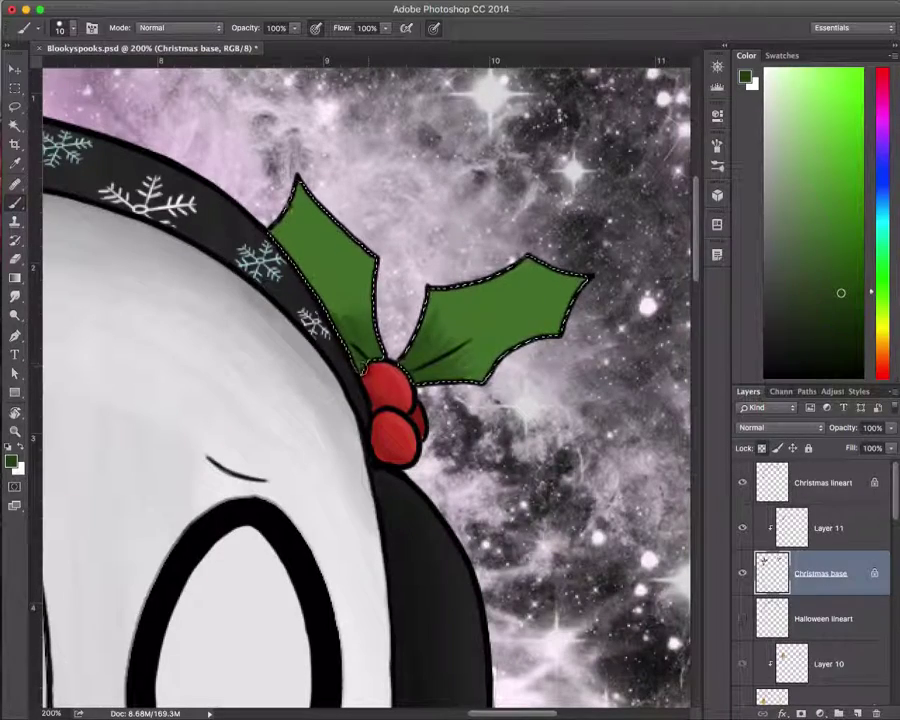
pyautogui.click(838, 266)
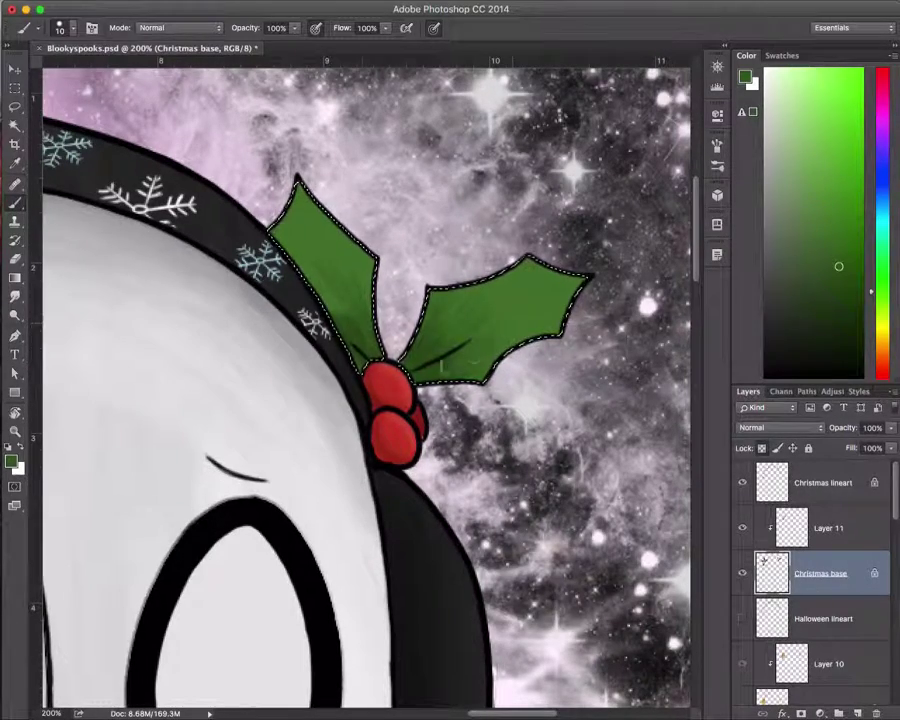
pyautogui.hscroll(-10, 370, 184)
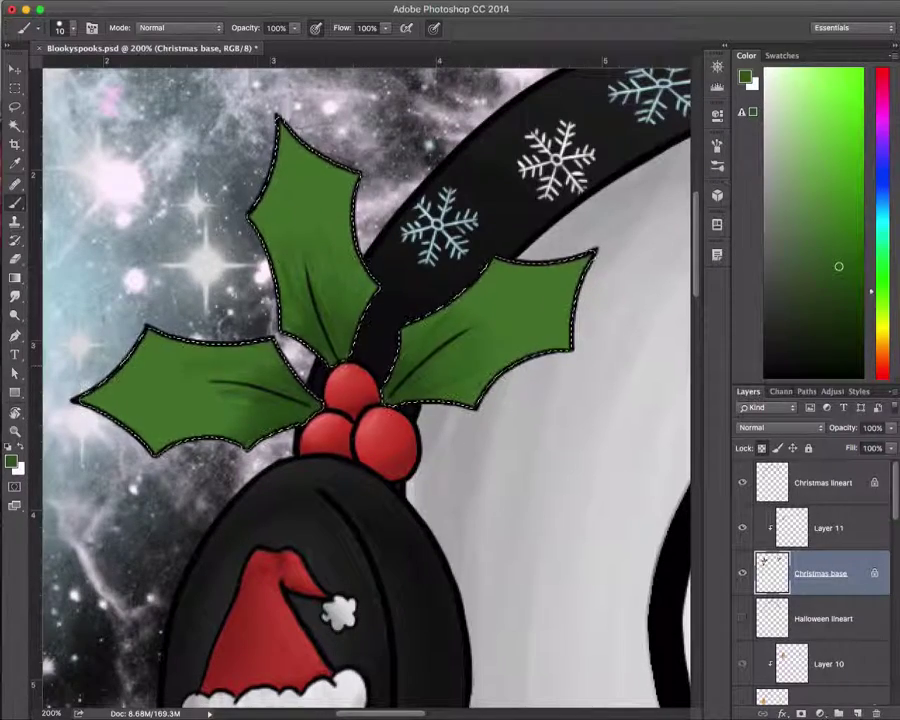
# Step: Brush progressively lighter green highlights toward the tips and edges of the holly leaves on both sides
pyautogui.click(838, 195)
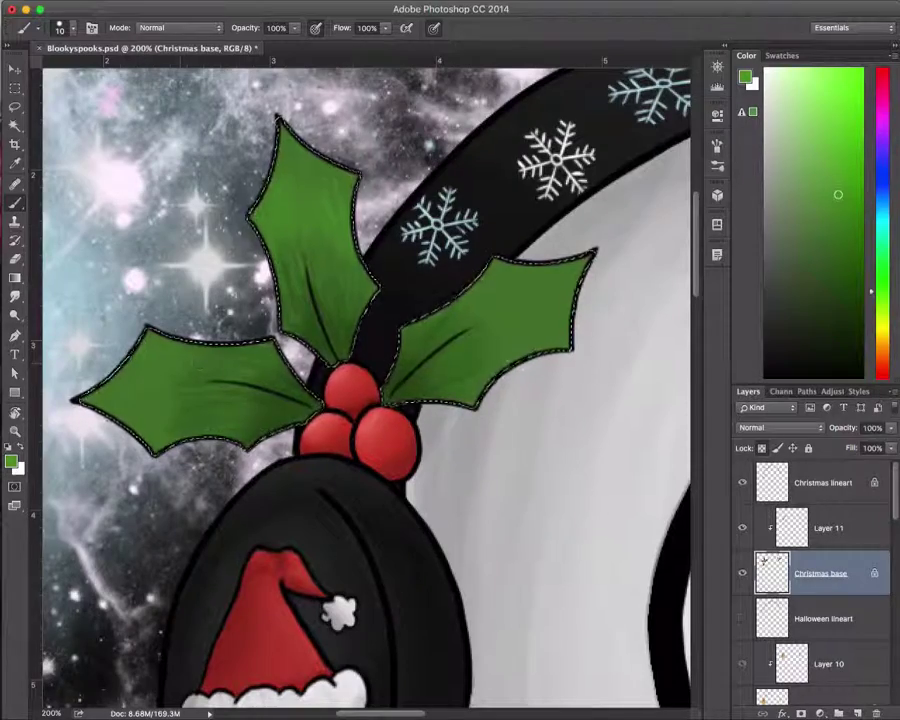
pyautogui.hscroll(3, 339, 403)
pyautogui.scroll(1, 339, 403)
pyautogui.hscroll(10, 366, 388)
pyautogui.scroll(-1, 366, 388)
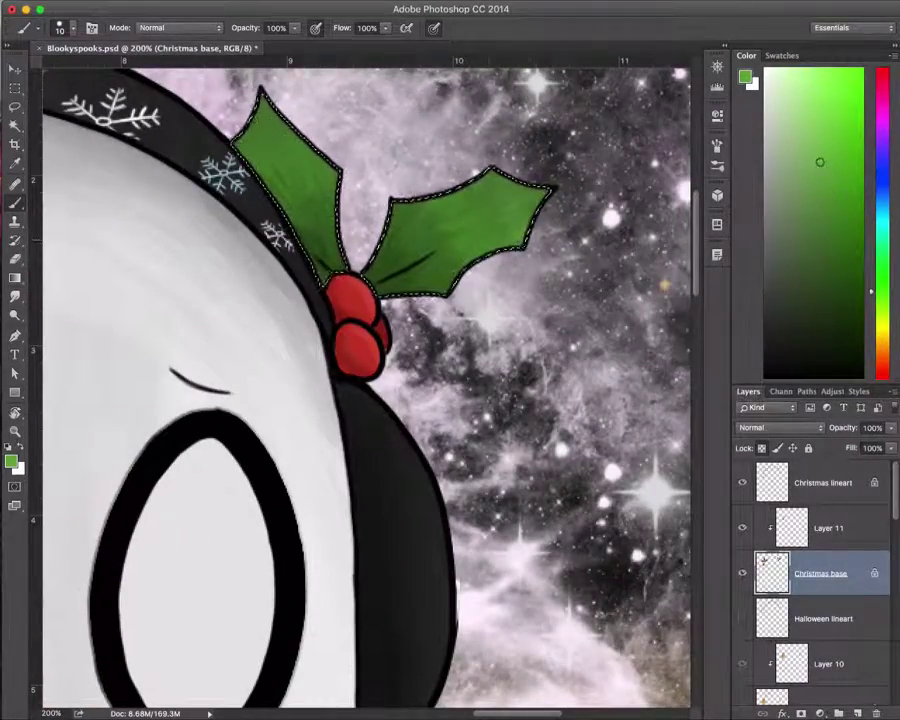
pyautogui.hscroll(-14, 366, 388)
pyautogui.scroll(1, 366, 388)
pyautogui.hscroll(2, 366, 388)
pyautogui.scroll(1, 366, 388)
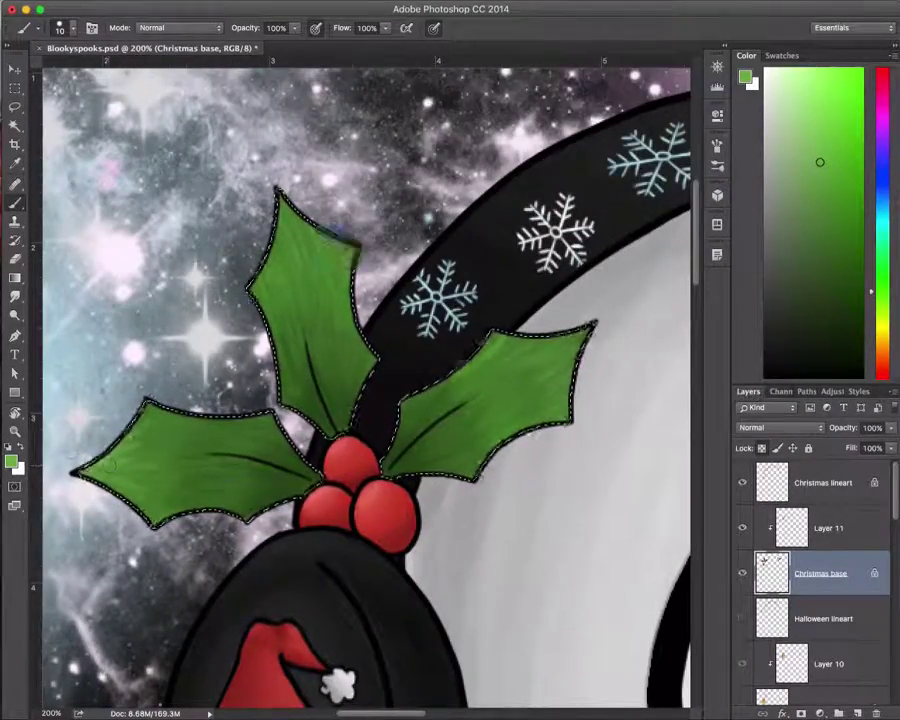
# Step: Smooth the two holly leaves above the plain ear cup with greens sampled from them and a 15 px brush
pyautogui.hscroll(12, 468, 359)
pyautogui.scroll(1, 468, 359)
pyautogui.keyDown('alt'); pyautogui.click(468, 359); pyautogui.keyUp('alt')
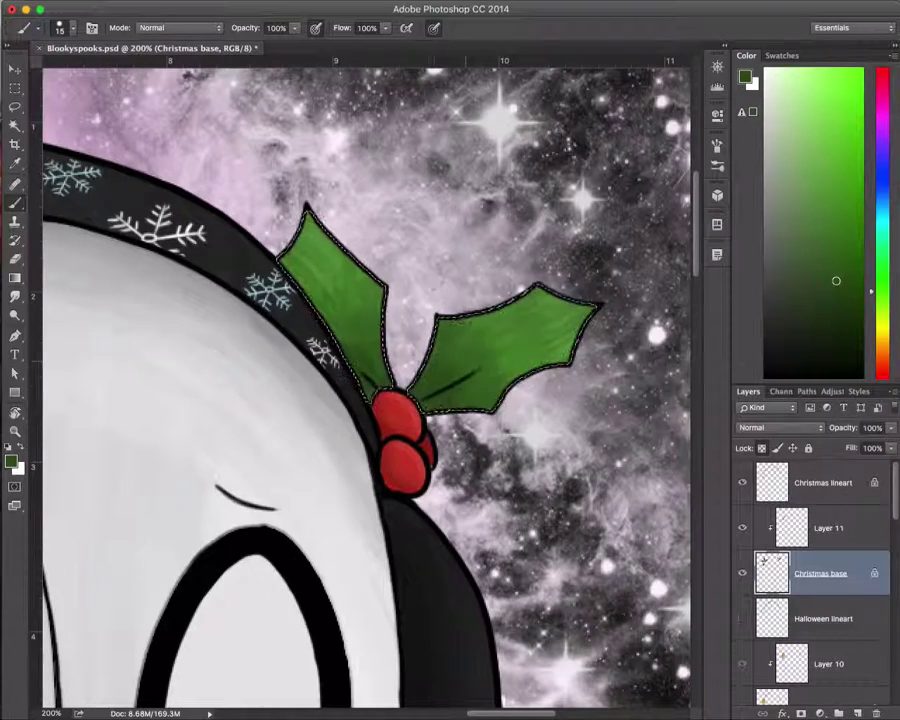
pyautogui.keyDown('alt'); pyautogui.click(545, 298); pyautogui.keyUp('alt')
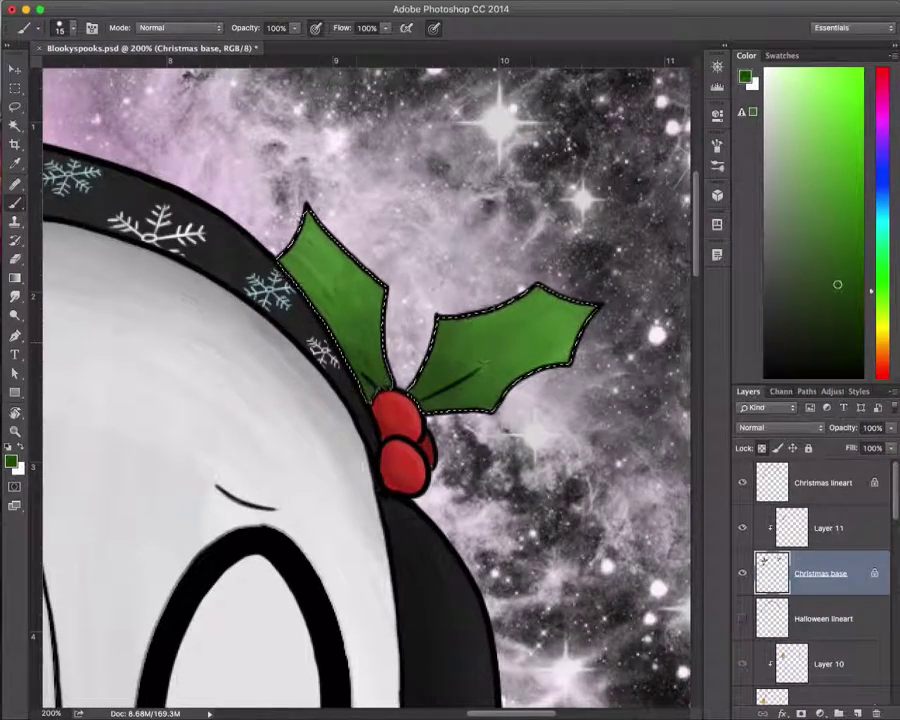
pyautogui.keyDown('alt'); pyautogui.click(318, 263); pyautogui.keyUp('alt')
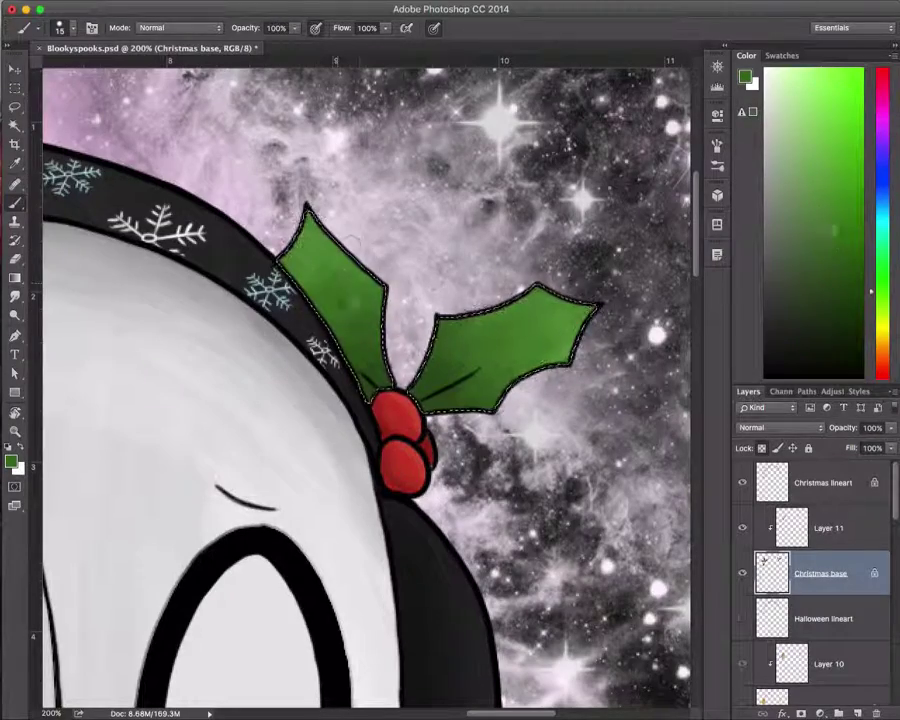
# Step: Blend the upright holly leaf above the Santa hat ear cup using dark and light greens sampled from it
pyautogui.hscroll(-12, 304, 259)
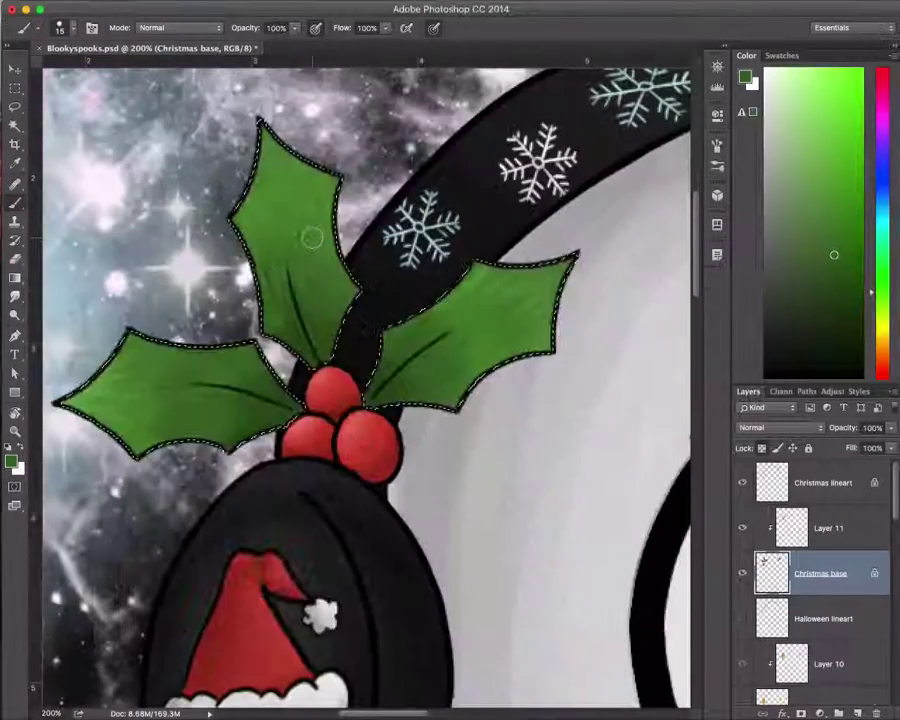
pyautogui.keyDown('alt'); pyautogui.click(316, 336); pyautogui.keyUp('alt')
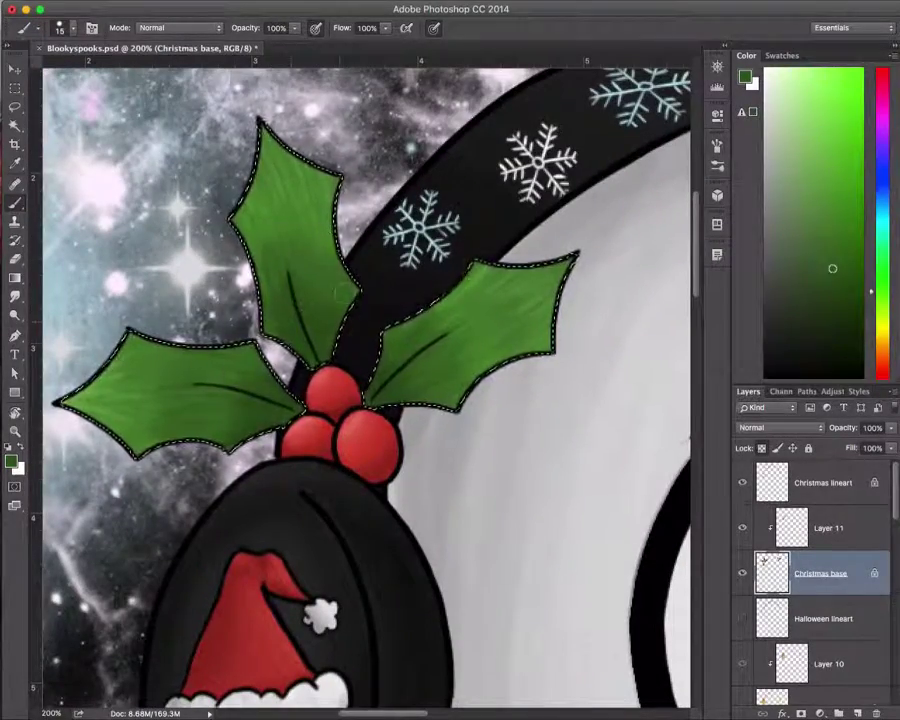
pyautogui.keyDown('alt'); pyautogui.click(271, 264); pyautogui.keyUp('alt')
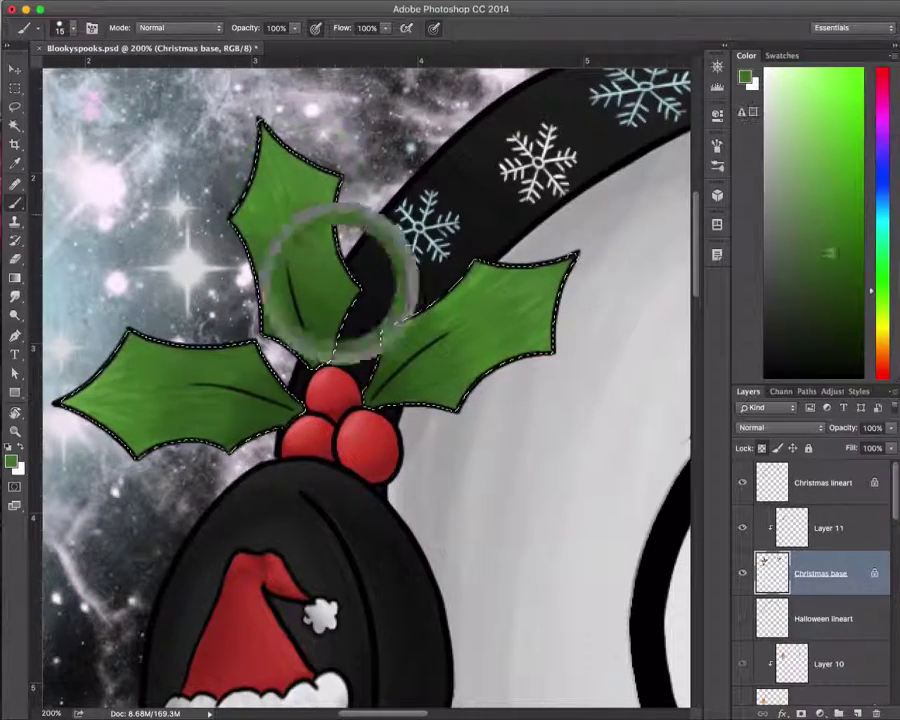
pyautogui.keyDown('alt'); pyautogui.click(274, 185); pyautogui.keyUp('alt')
pyautogui.keyDown('alt'); pyautogui.click(274, 185); pyautogui.keyUp('alt')
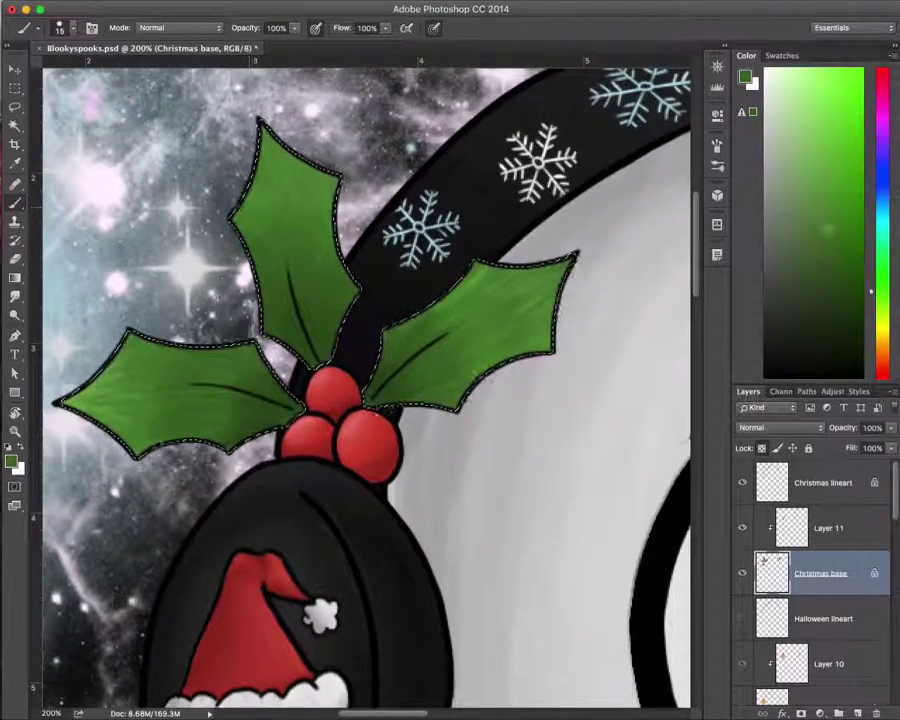
pyautogui.scroll(-2, 366, 380)
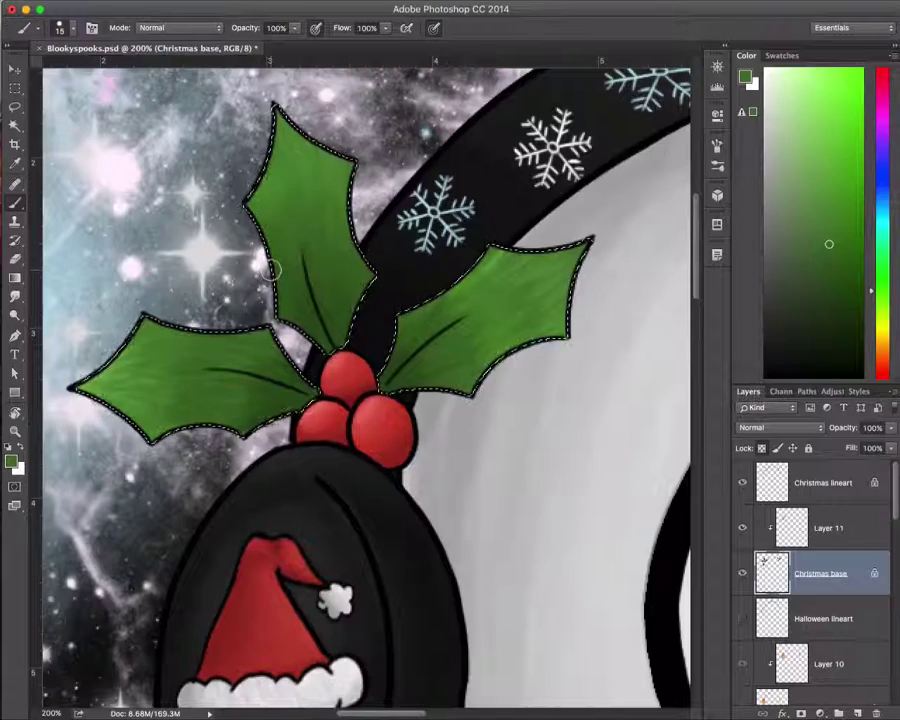
# Step: Blend the shading of the holly leaf overlapping the ghost's head with greens sampled from the leaf
pyautogui.keyDown('alt'); pyautogui.click(469, 345); pyautogui.keyUp('alt')
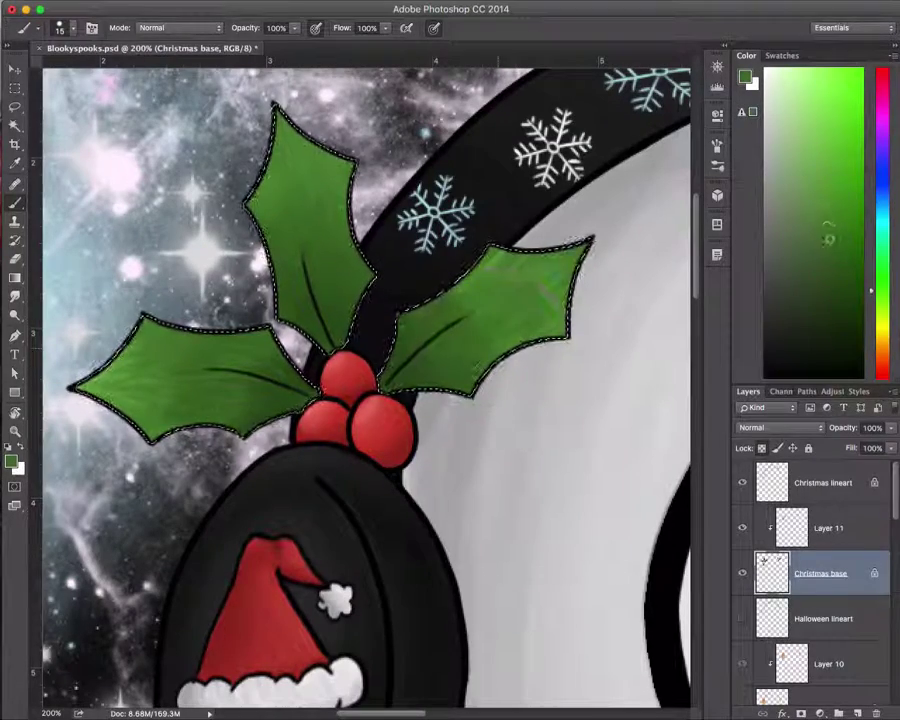
pyautogui.keyDown('alt'); pyautogui.click(499, 310); pyautogui.keyUp('alt')
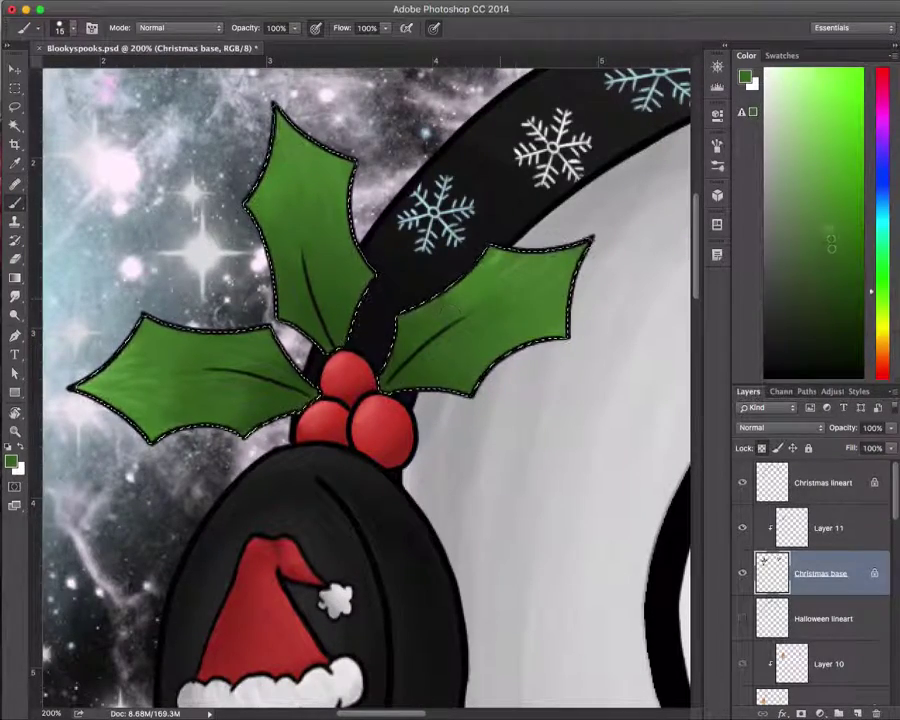
pyautogui.keyDown('alt'); pyautogui.click(414, 298); pyautogui.keyUp('alt')
# Step: Blend and deepen the greens of the outermost holly leaf beside the Santa hat ear cup, and hide the Christmas layers
pyautogui.scroll(-3, 560, 230)
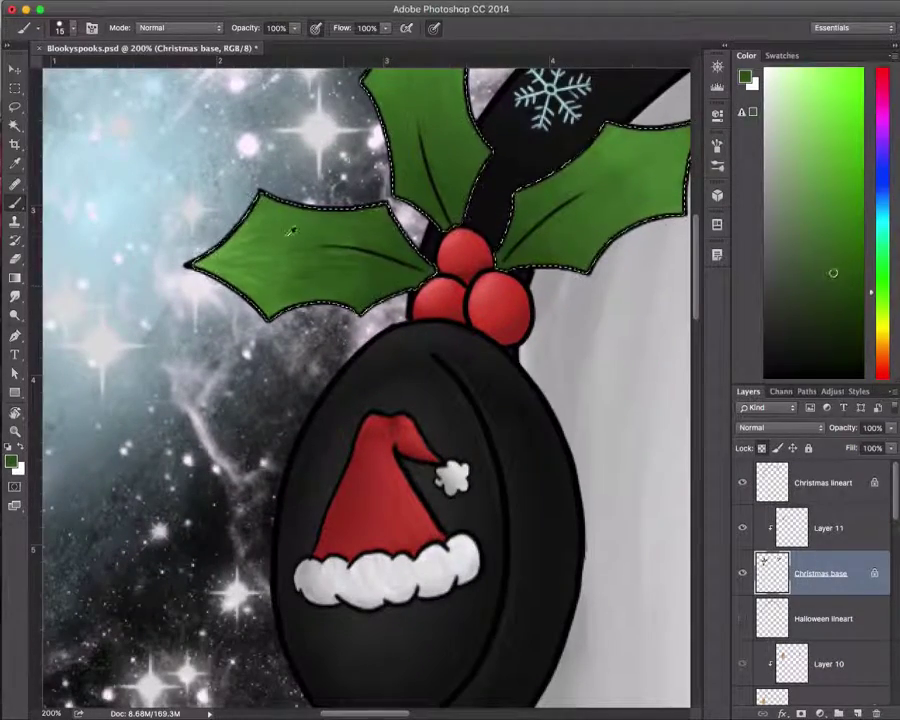
pyautogui.keyDown('alt'); pyautogui.click(353, 231); pyautogui.keyUp('alt')
pyautogui.keyDown('alt'); pyautogui.click(281, 290); pyautogui.keyUp('alt')
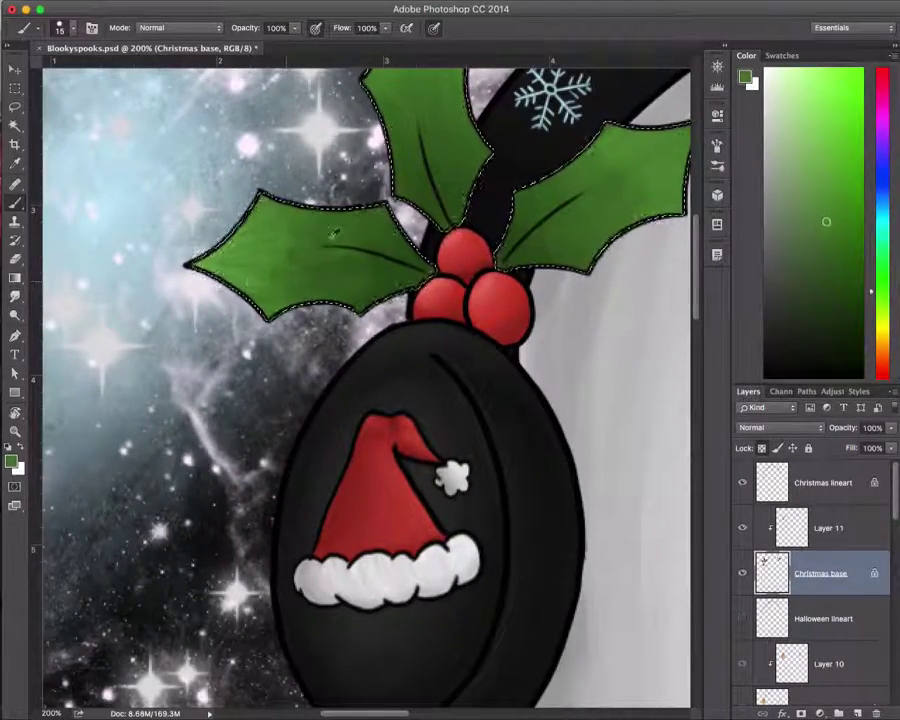
pyautogui.keyDown('alt'); pyautogui.click(307, 246); pyautogui.keyUp('alt')
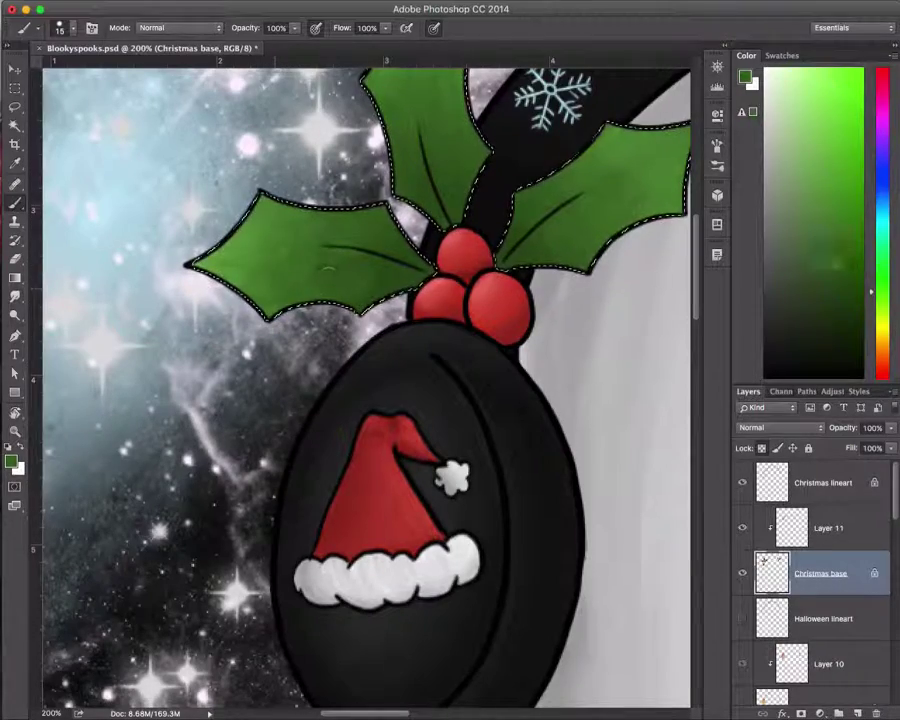
pyautogui.click(835, 272)
pyautogui.moveTo(835, 272)
pyautogui.mouseDown()
pyautogui.moveTo(830, 282)
pyautogui.moveTo(826, 252)
pyautogui.moveTo(834, 273)
pyautogui.mouseUp()
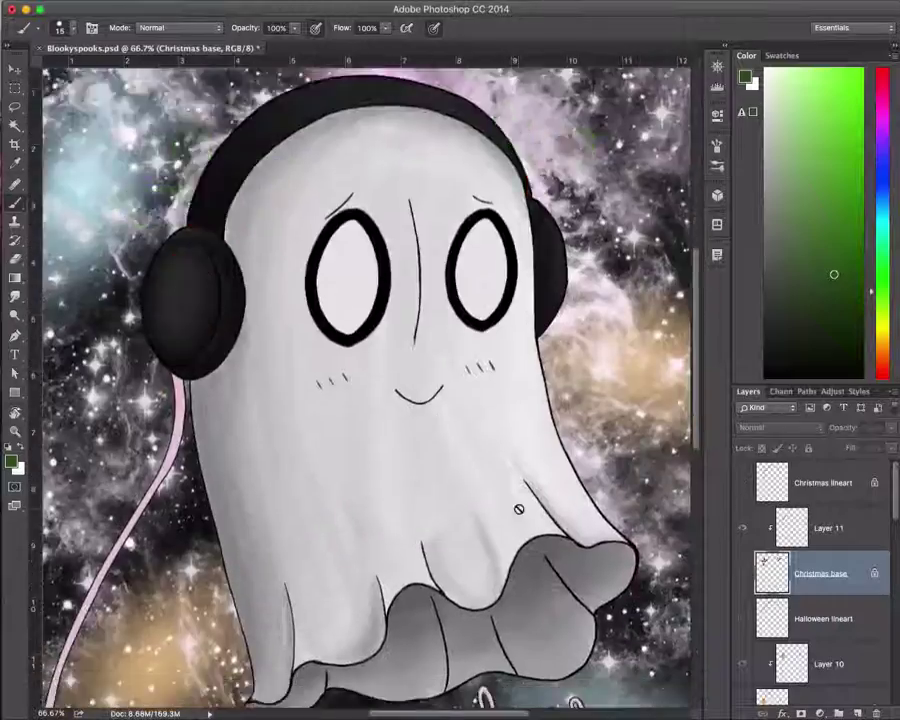
# Step: On Layer 2, sample the cord's pink and shade the headphone cord with a deeper pink using the 15 px brush
pyautogui.click(800, 650)
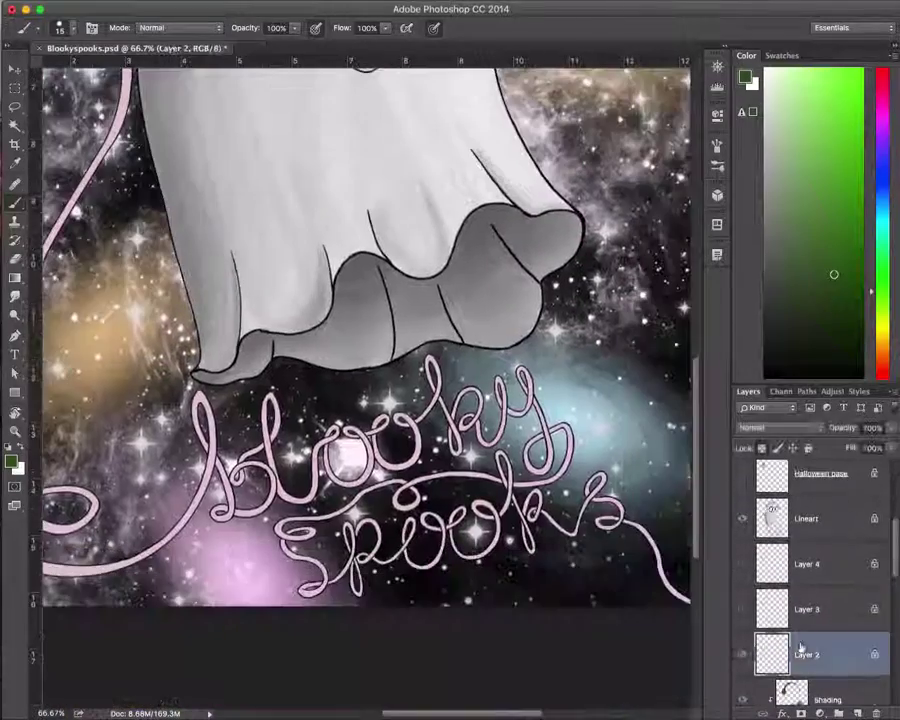
pyautogui.press('i')
pyautogui.click(548, 411)
pyautogui.scroll(5, 548, 411)
pyautogui.press('b')
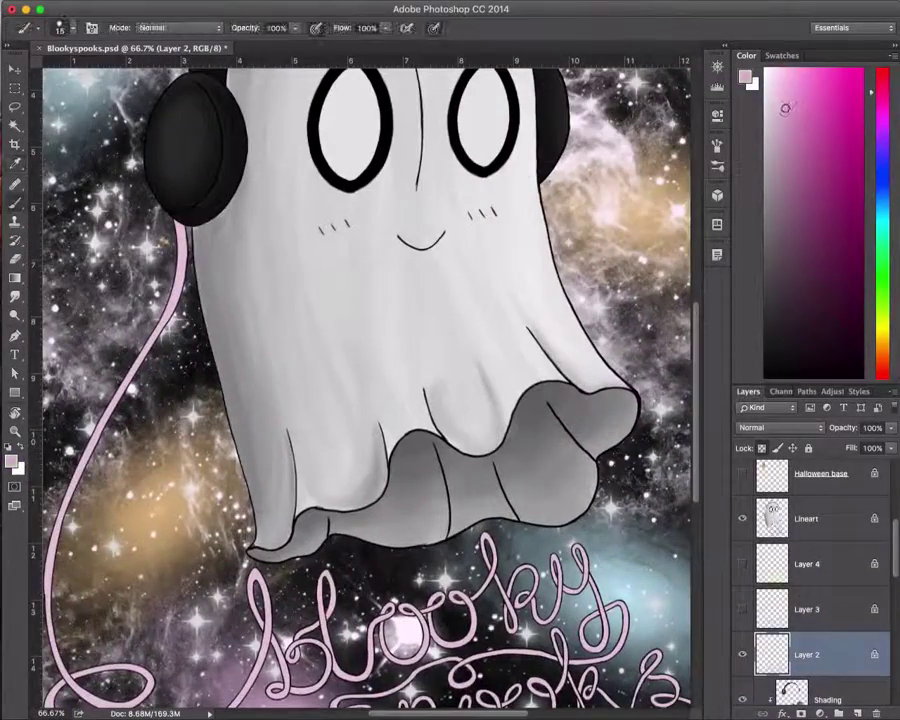
pyautogui.scroll(-3, 365, 385)
pyautogui.hscroll(-2, 365, 385)
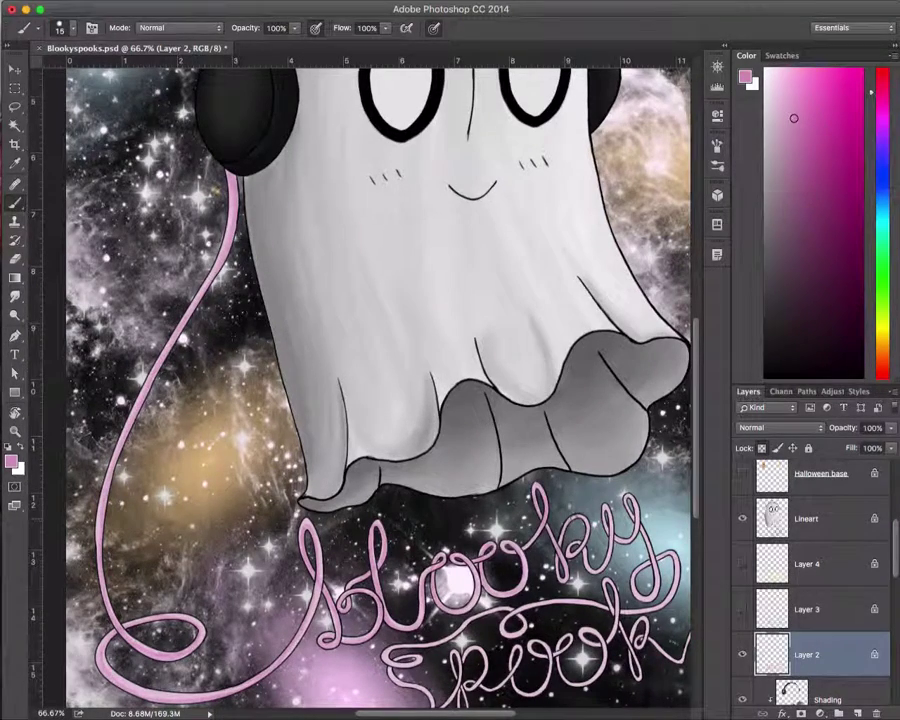
# Step: Extend the pink shading across the "blooky spooks" lettering and add a darker pink to the cord
pyautogui.hscroll(3, 380, 385)
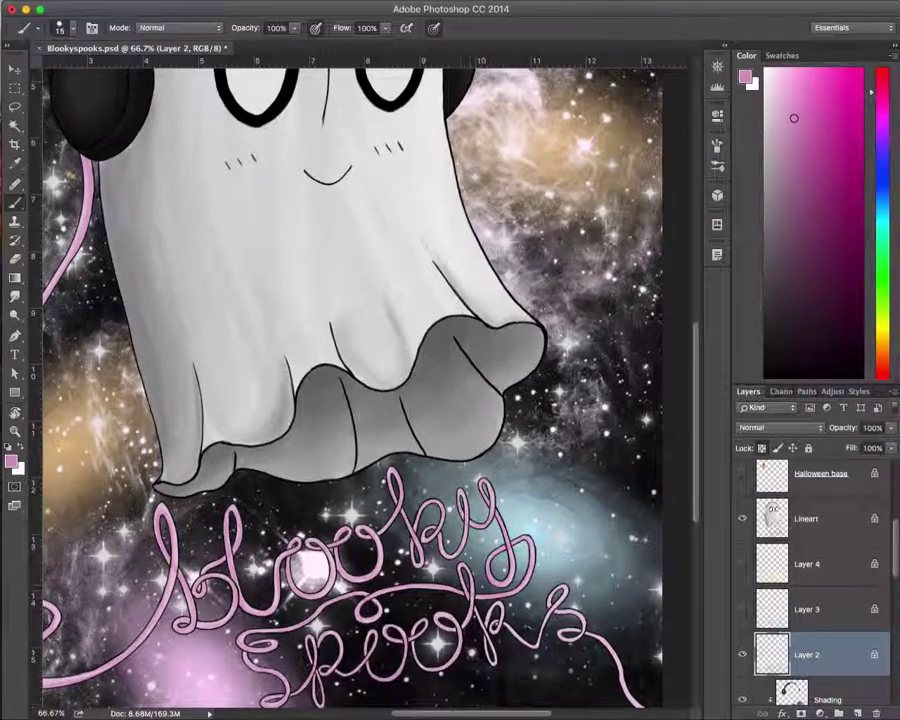
pyautogui.hscroll(3, 350, 385)
pyautogui.hscroll(-8, 331, 478)
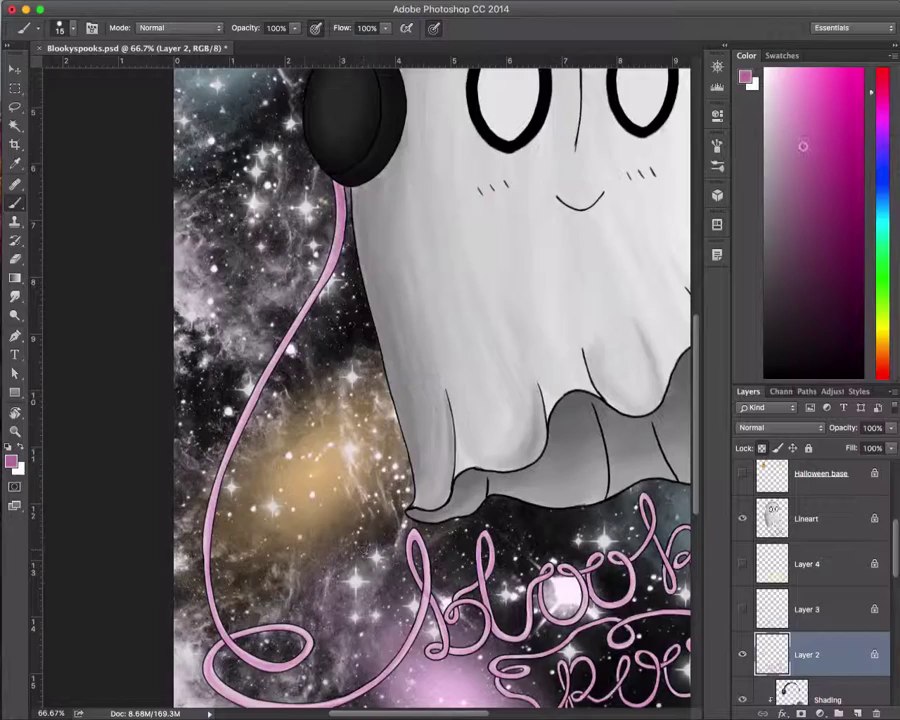
# Step: Shift the midtones of the Color Balance adjustment slightly toward cyan and blue over the whole artwork
pyautogui.press('super+minus')
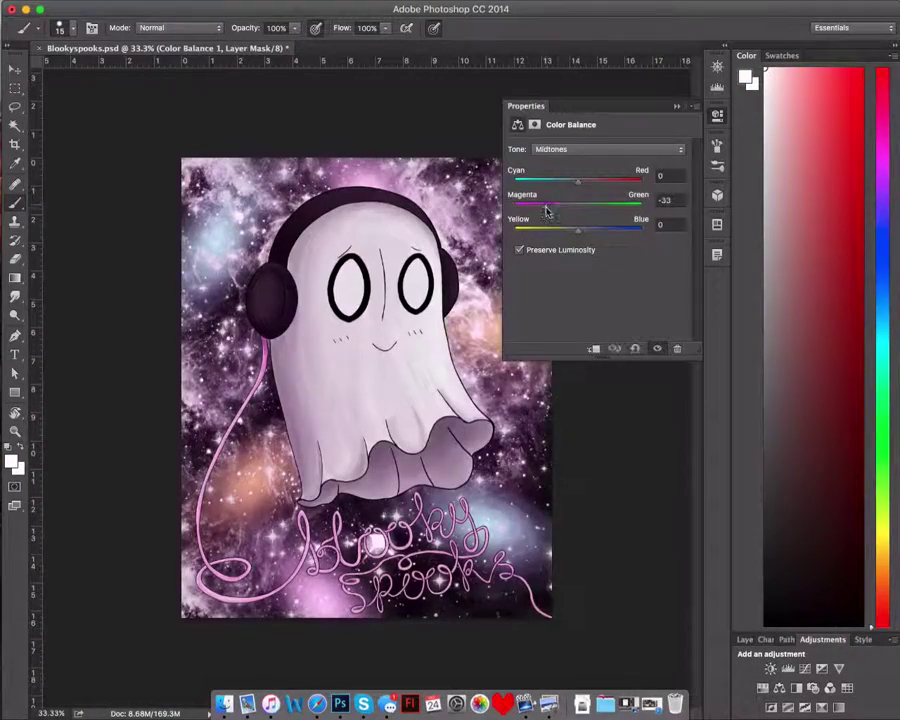
pyautogui.moveTo(578, 181); pyautogui.dragTo(557, 181)
pyautogui.moveTo(578, 230); pyautogui.dragTo(586, 230)
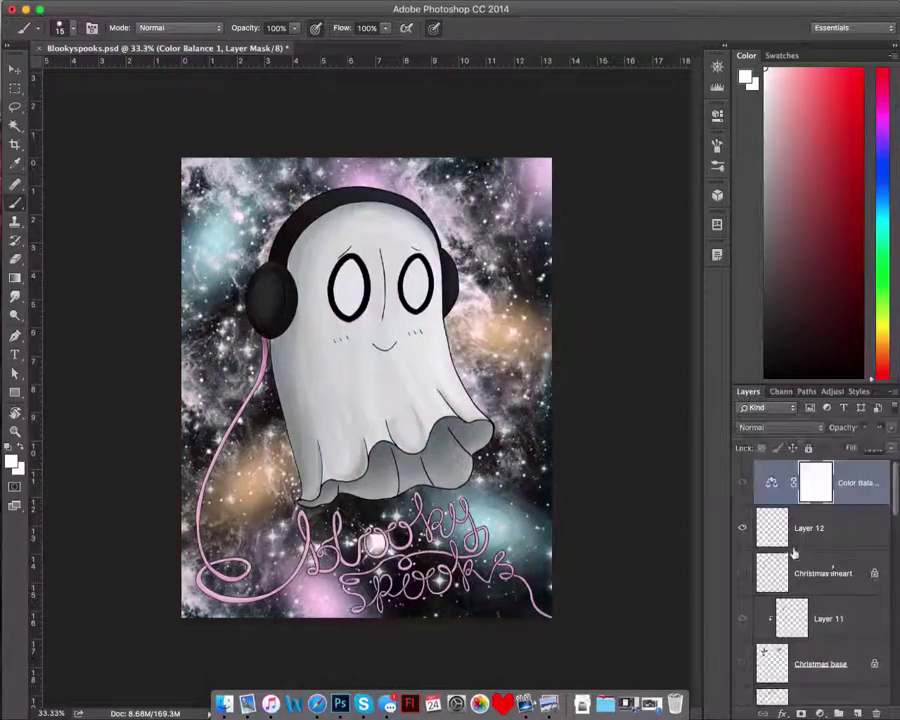
# Step: On Layer 3, sample the cord's light blue and shade the cord and "blooky spooks" lettering with a deeper blue using the 15 px brush
pyautogui.scroll(-10, 743, 532)
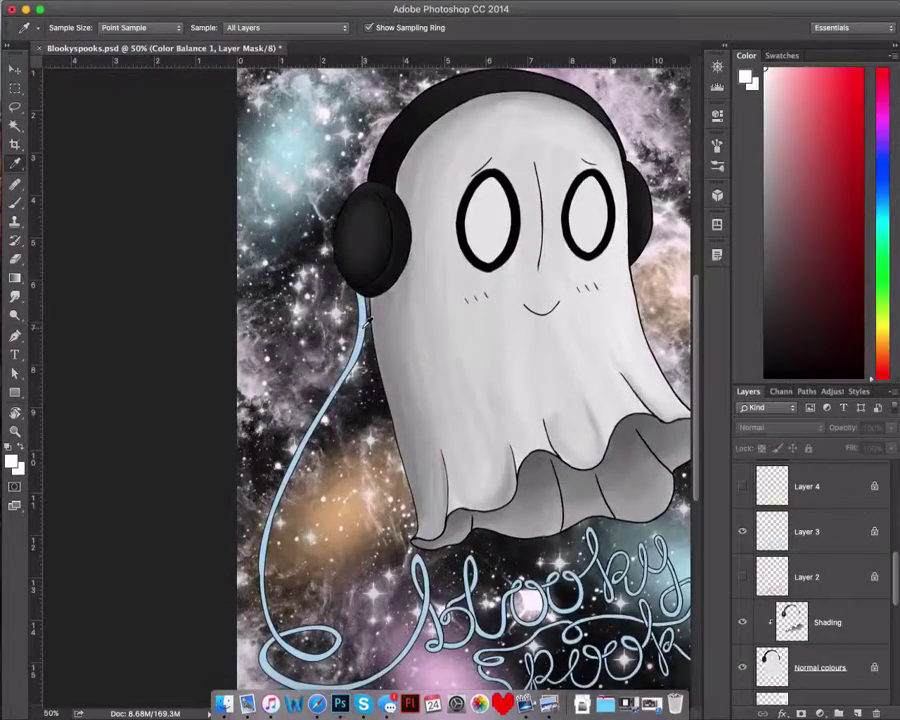
pyautogui.click(367, 318)
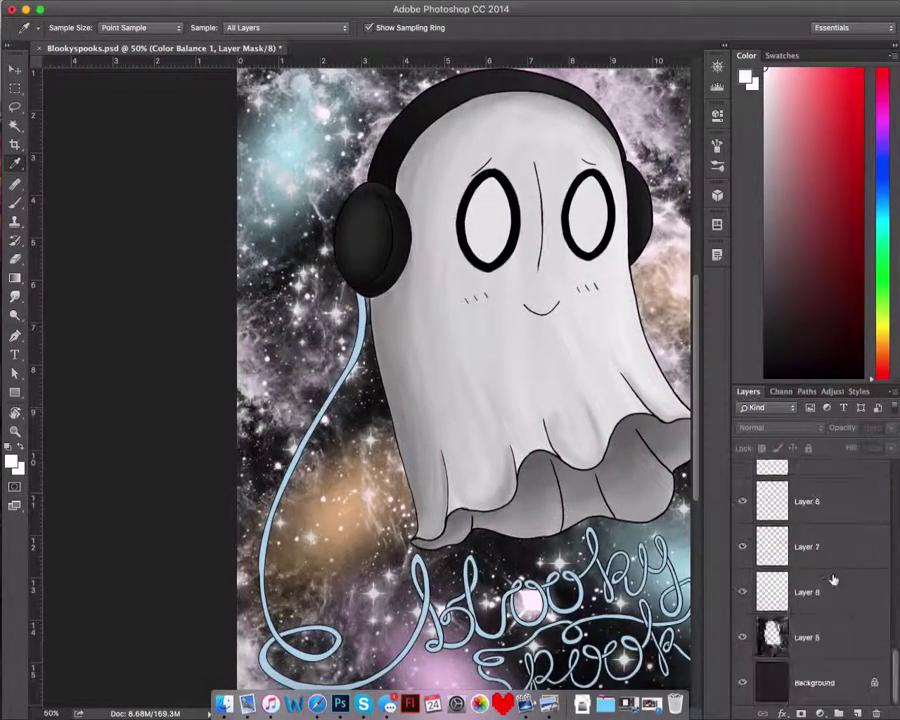
pyautogui.press('b')
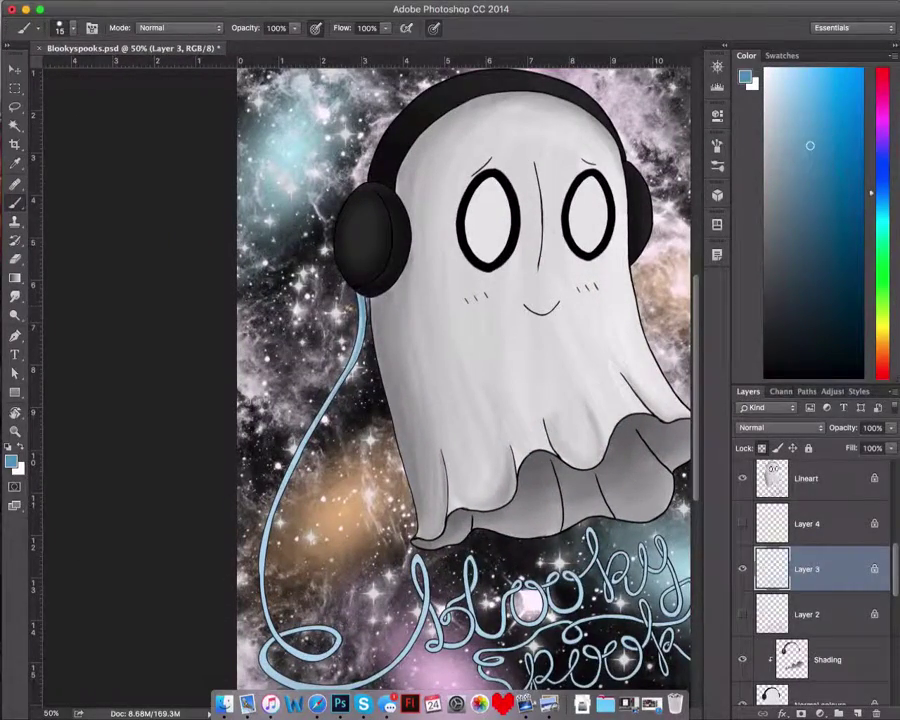
pyautogui.scroll(-3, 463, 360)
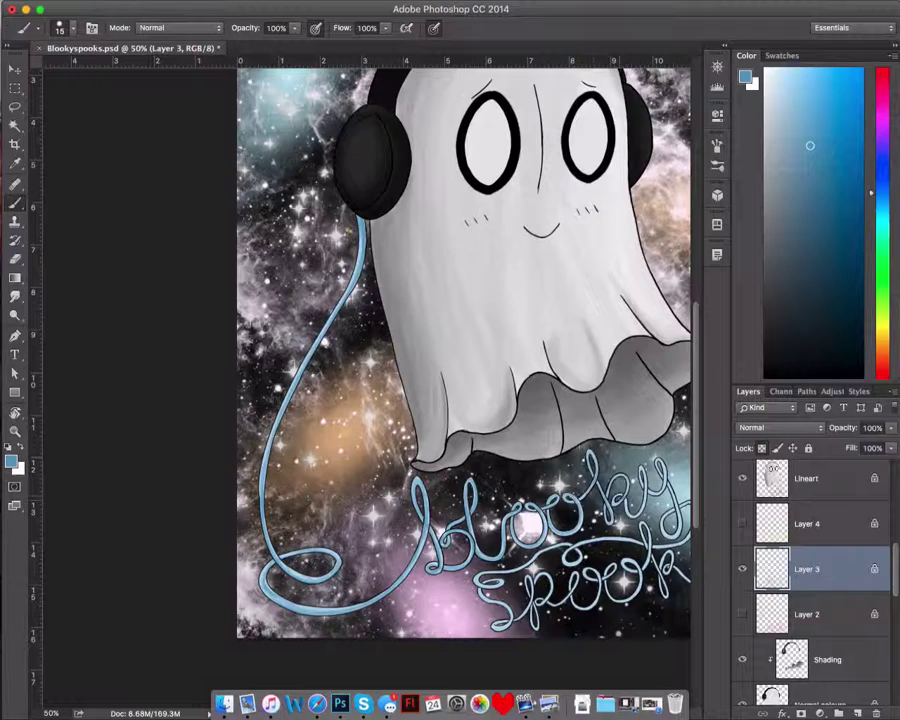
pyautogui.hscroll(5, 445, 355)
pyautogui.scroll(-1, 445, 355)
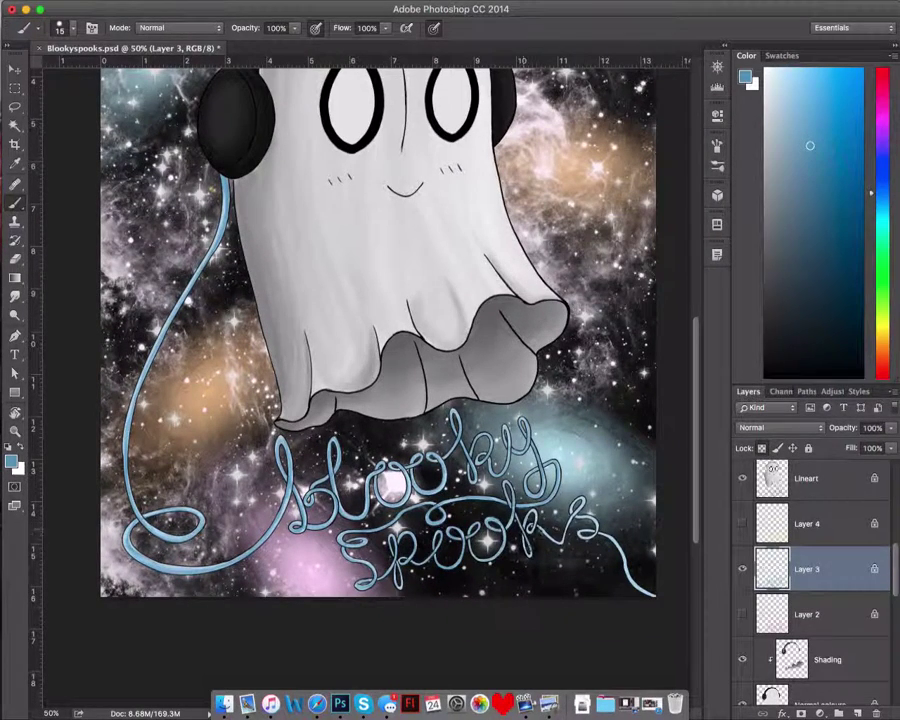
# Step: Add a Color Balance adjustment over the blue-cord version with the midtones' Yellow–Blue value at -13, and hide the adjustment layers
pyautogui.press('super+minus')
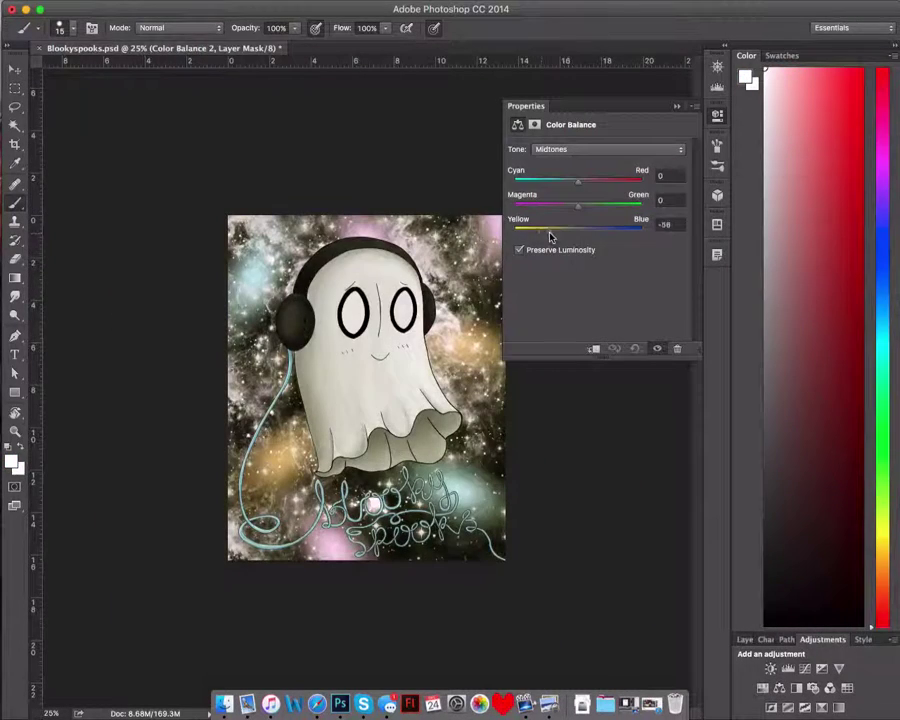
pyautogui.click(744, 639)
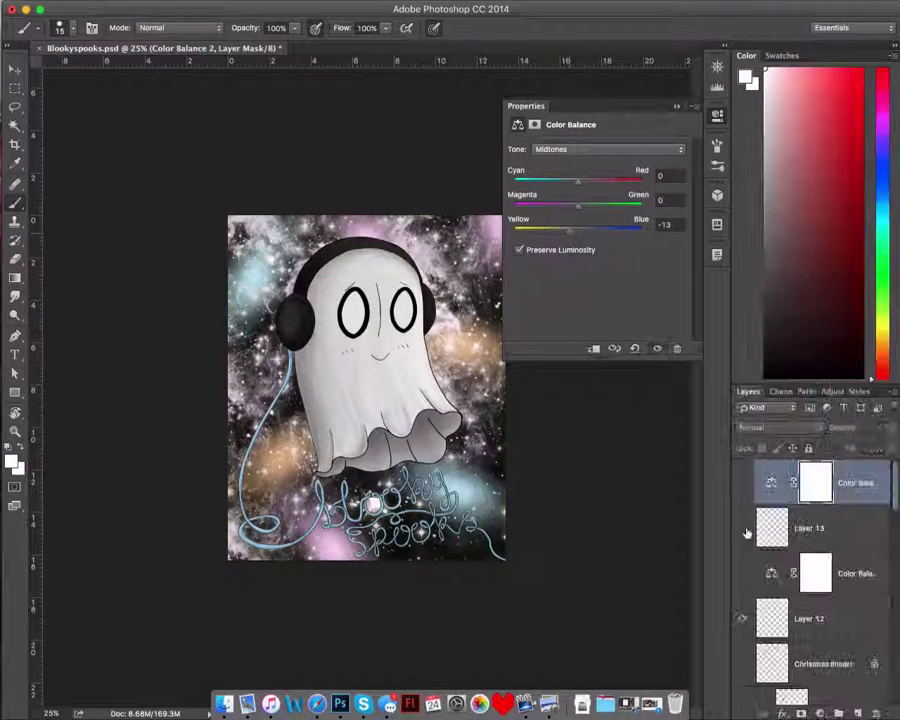
pyautogui.click(753, 578)
# Step: Show Layer 4, sample the cord's pale yellow, and shade the cord and lettering with a darker golden yellow using the 15 px brush
pyautogui.scroll(-5, 840, 535)
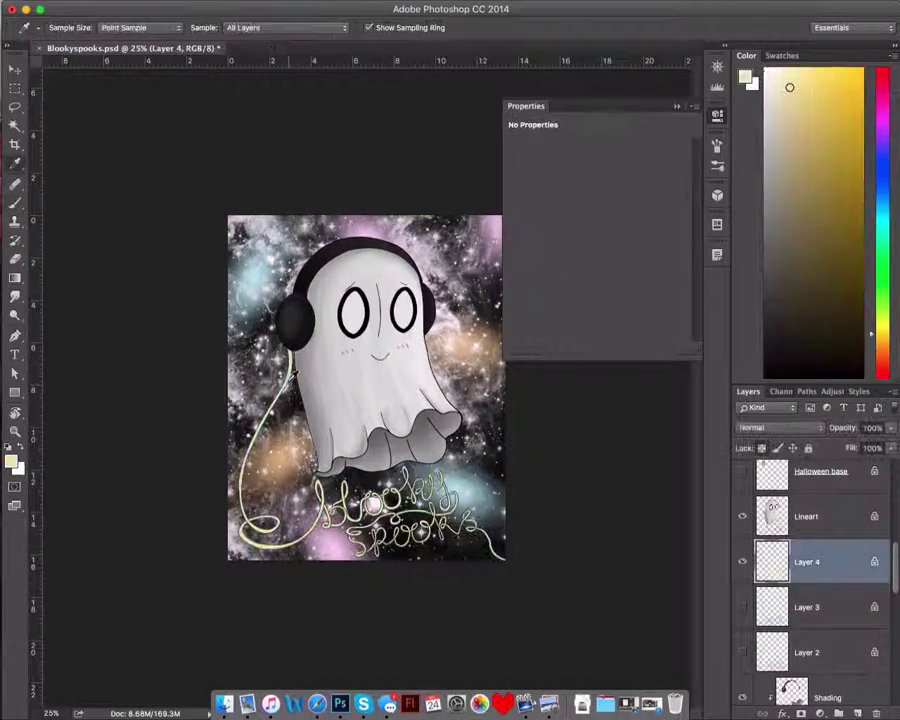
pyautogui.press('super+plus')
pyautogui.press('b')
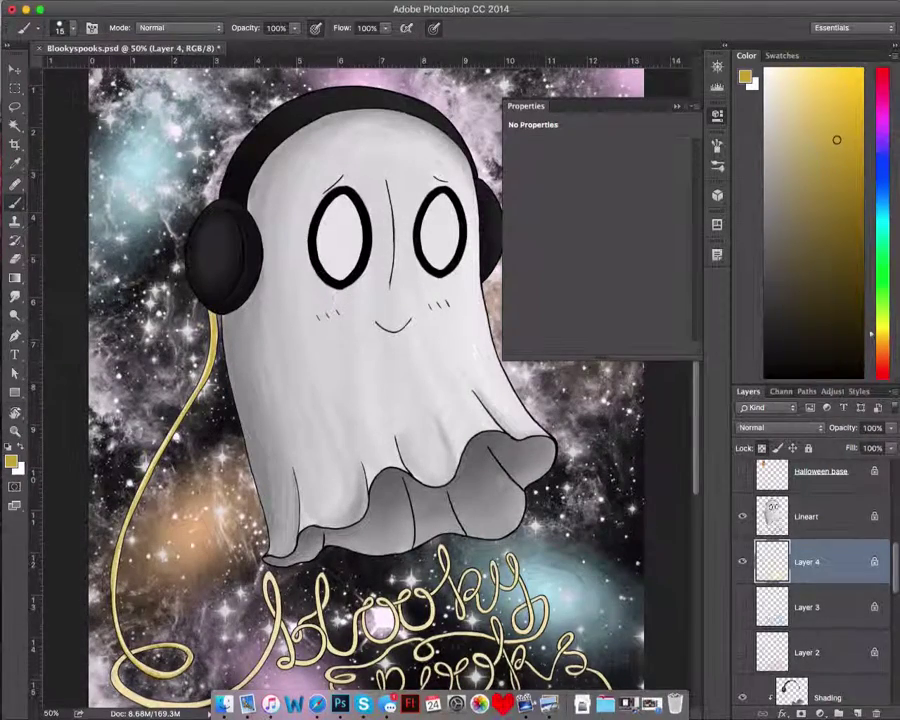
pyautogui.scroll(-5, 355, 390)
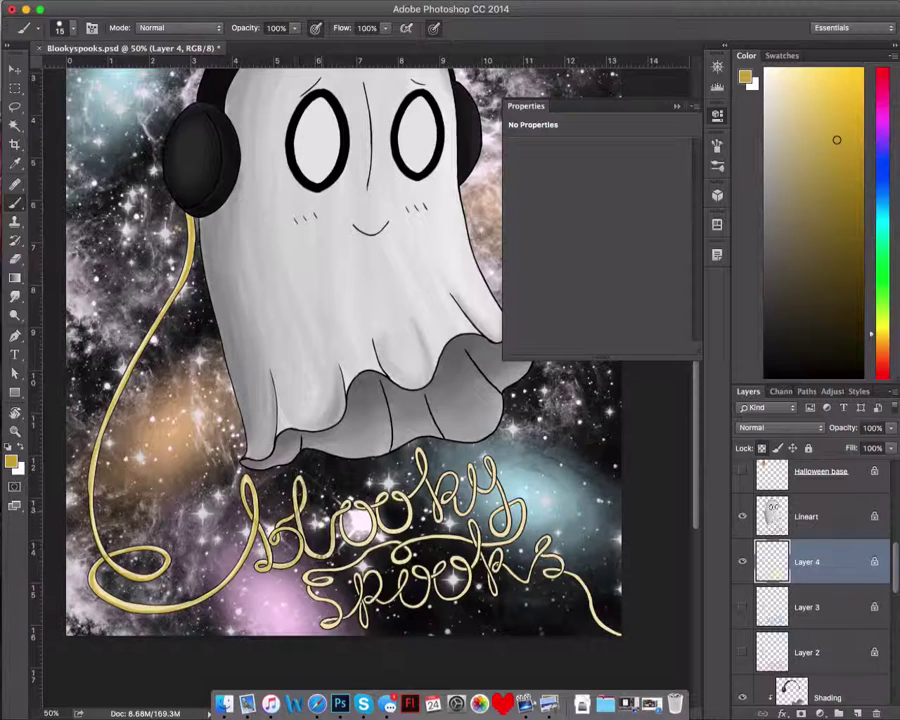